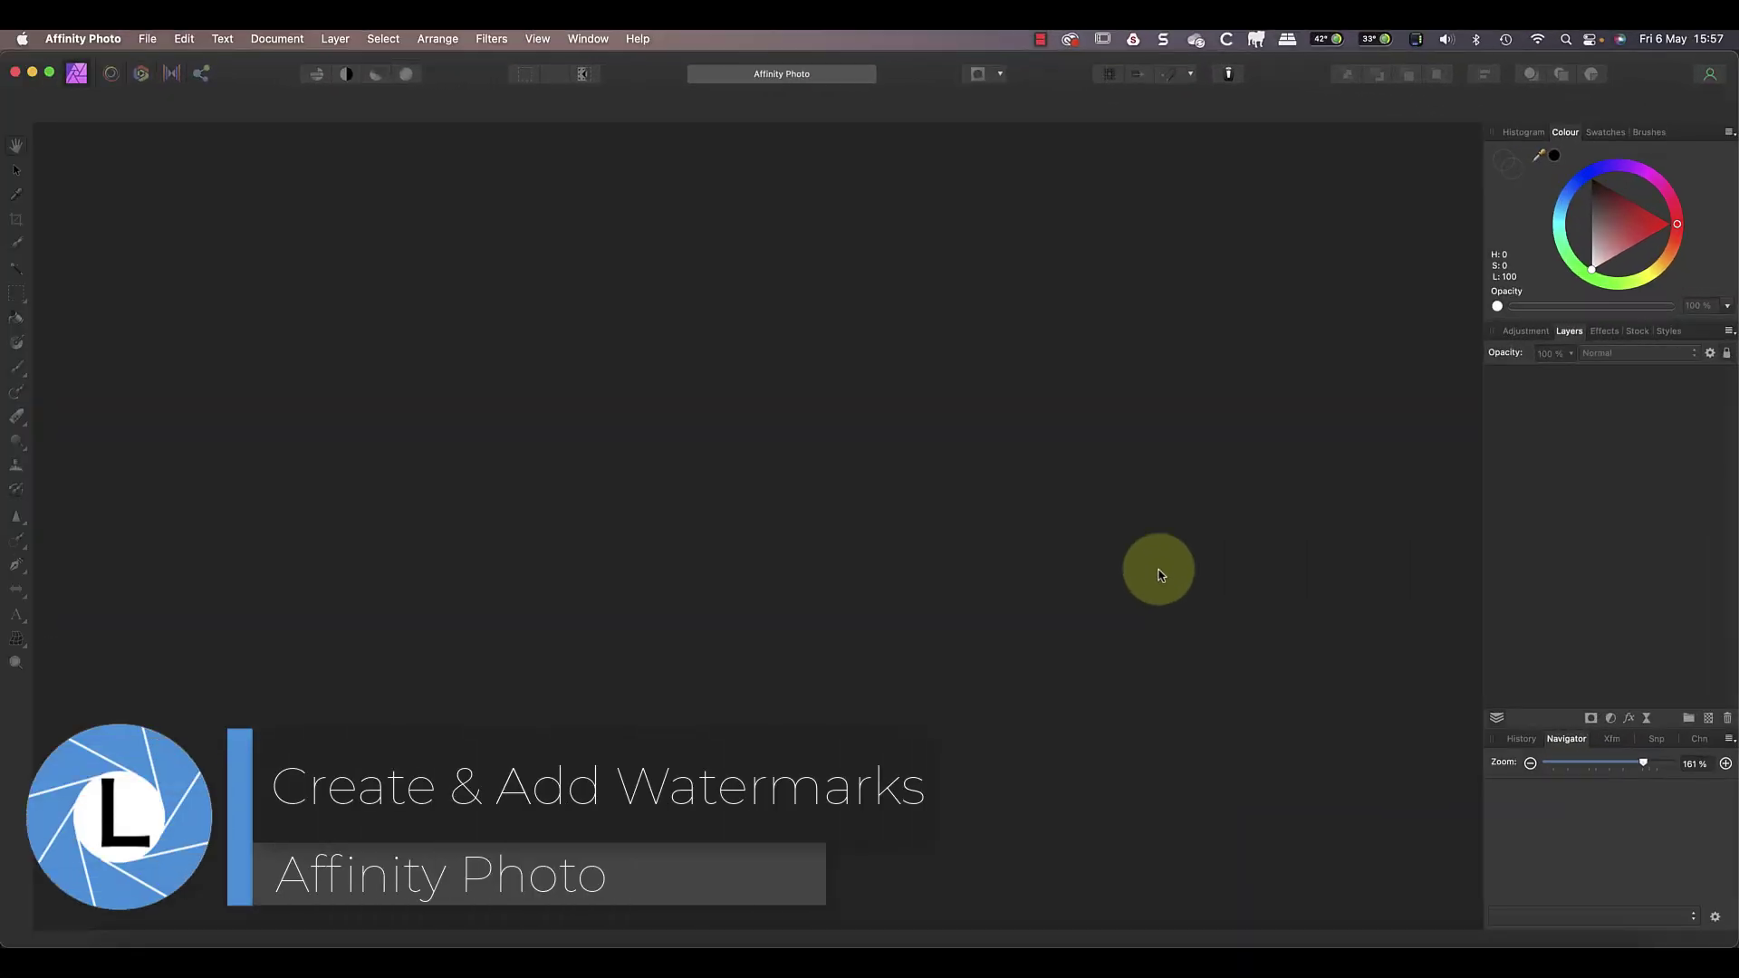
- Create a new 1920 × 1080 px document at 72 DPI, RGB/16, Adobe RGB (1998), with a transparent background
{"action": "left_click", "coordinate": [148, 39]}
{"action": "left_click", "coordinate": [155, 63]}
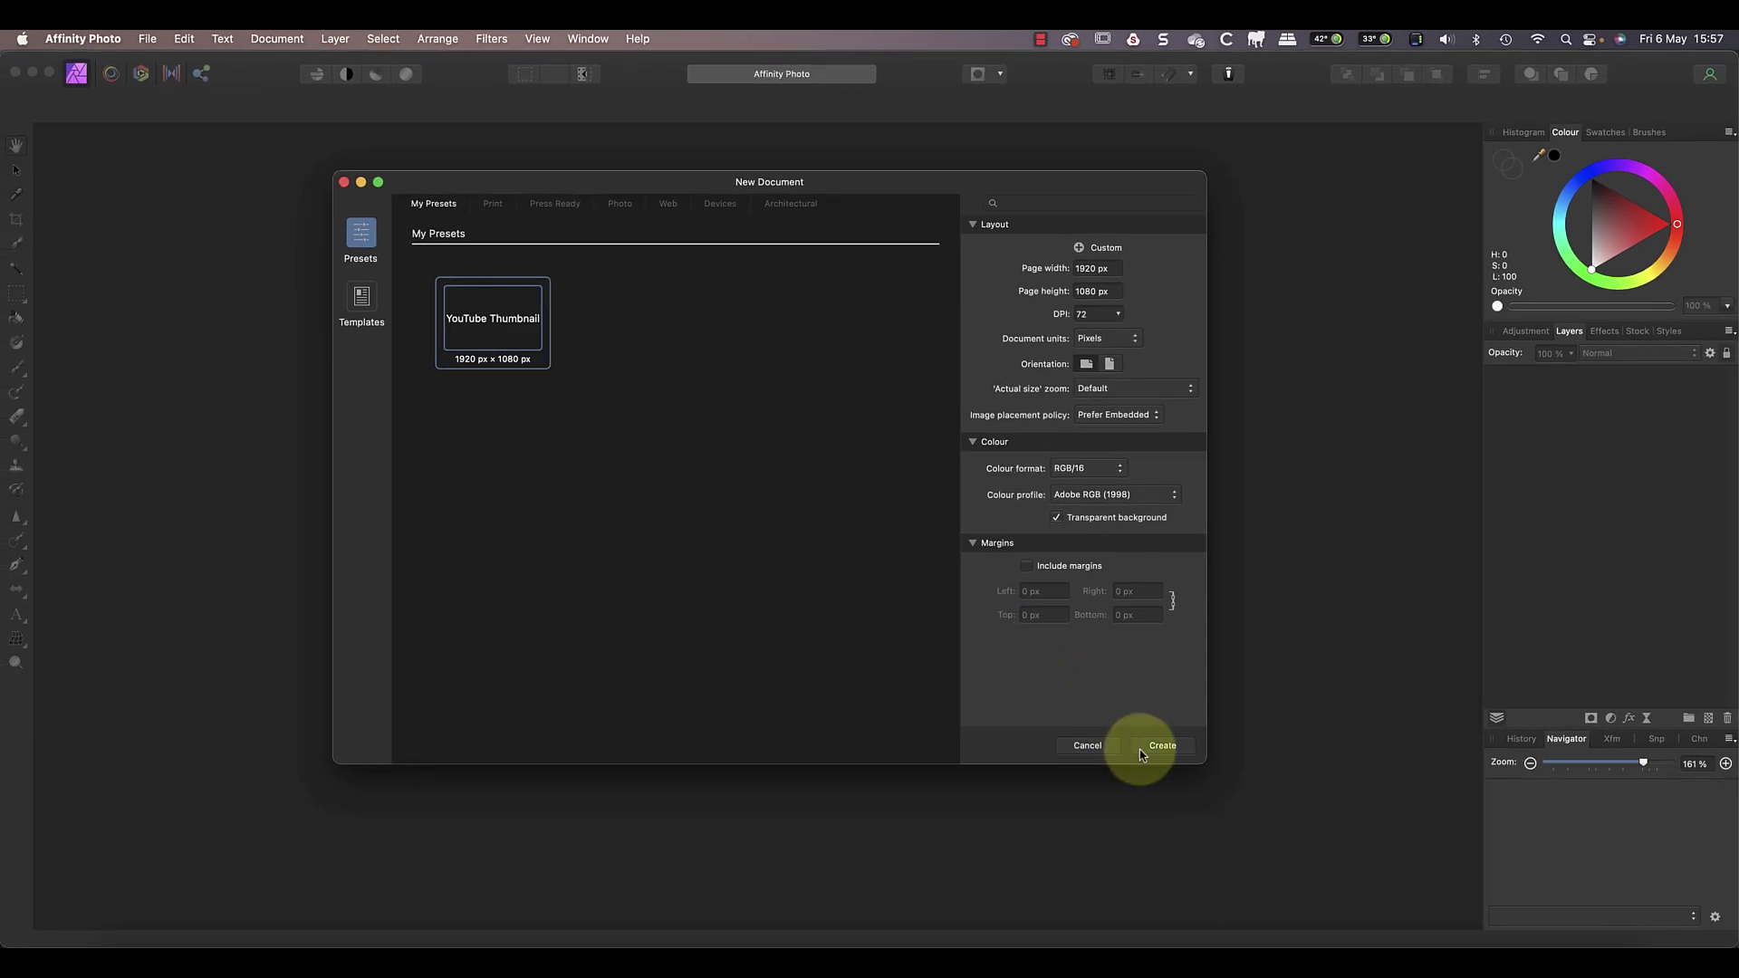
{"action": "left_click", "coordinate": [1162, 746]}
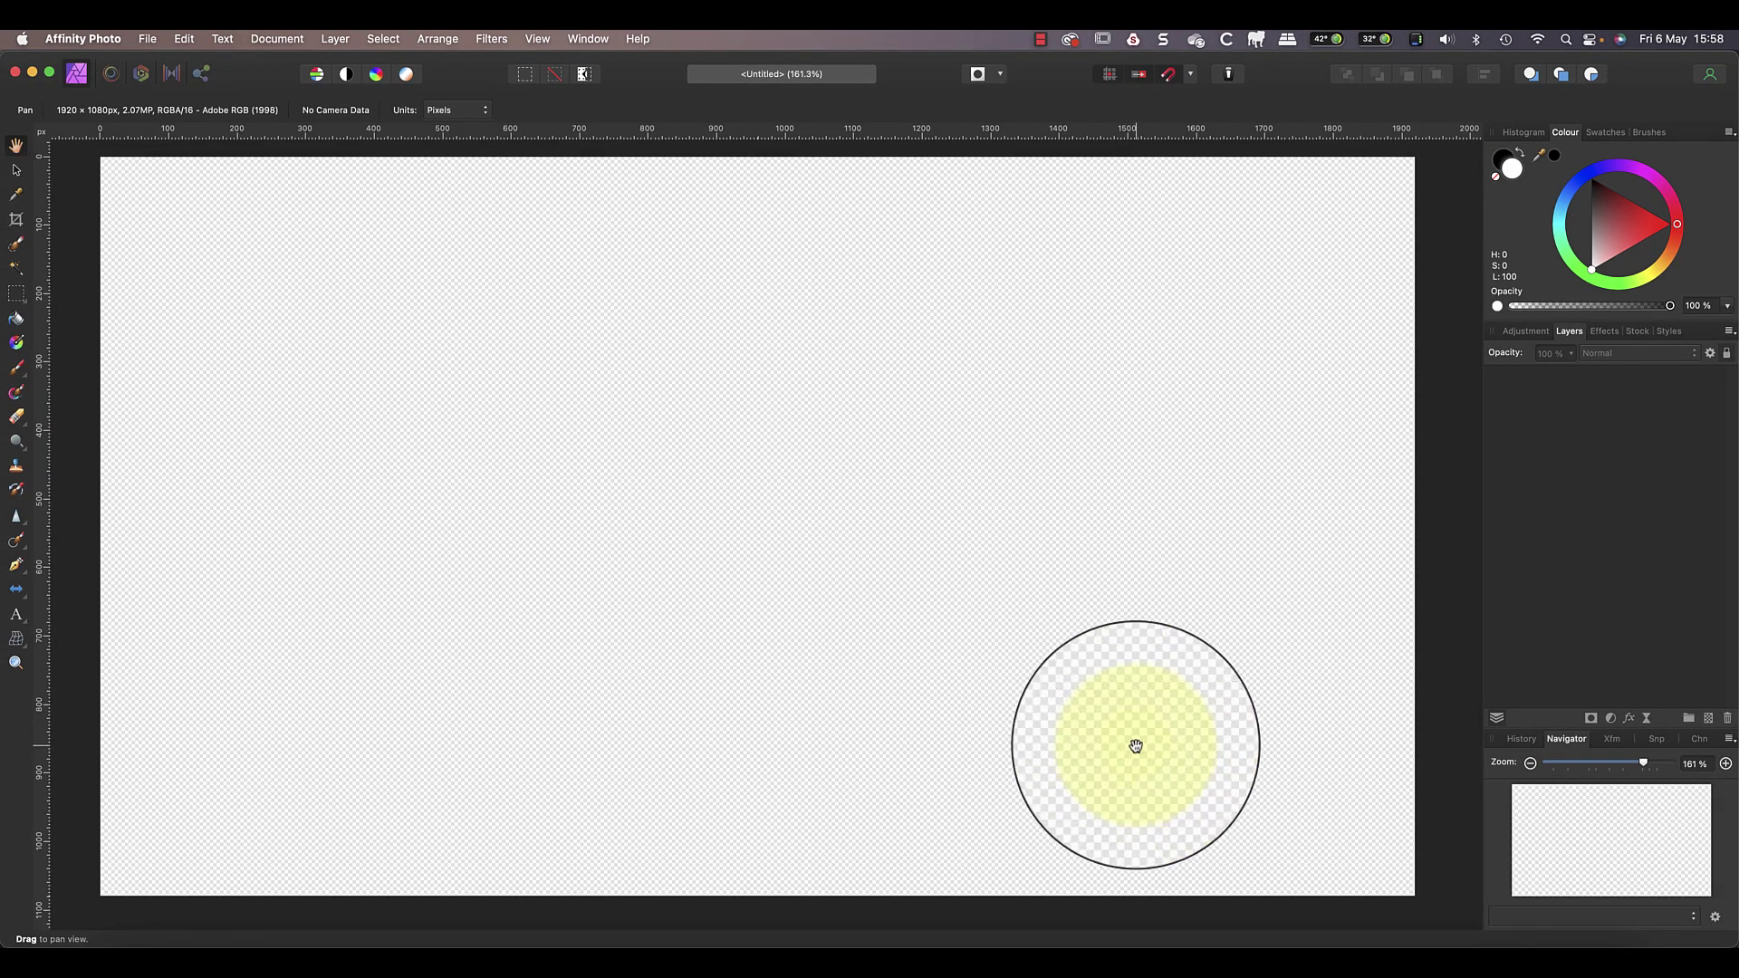
- Flood fill the whole canvas with black as a background for the watermark
{"action": "left_click", "coordinate": [16, 319]}
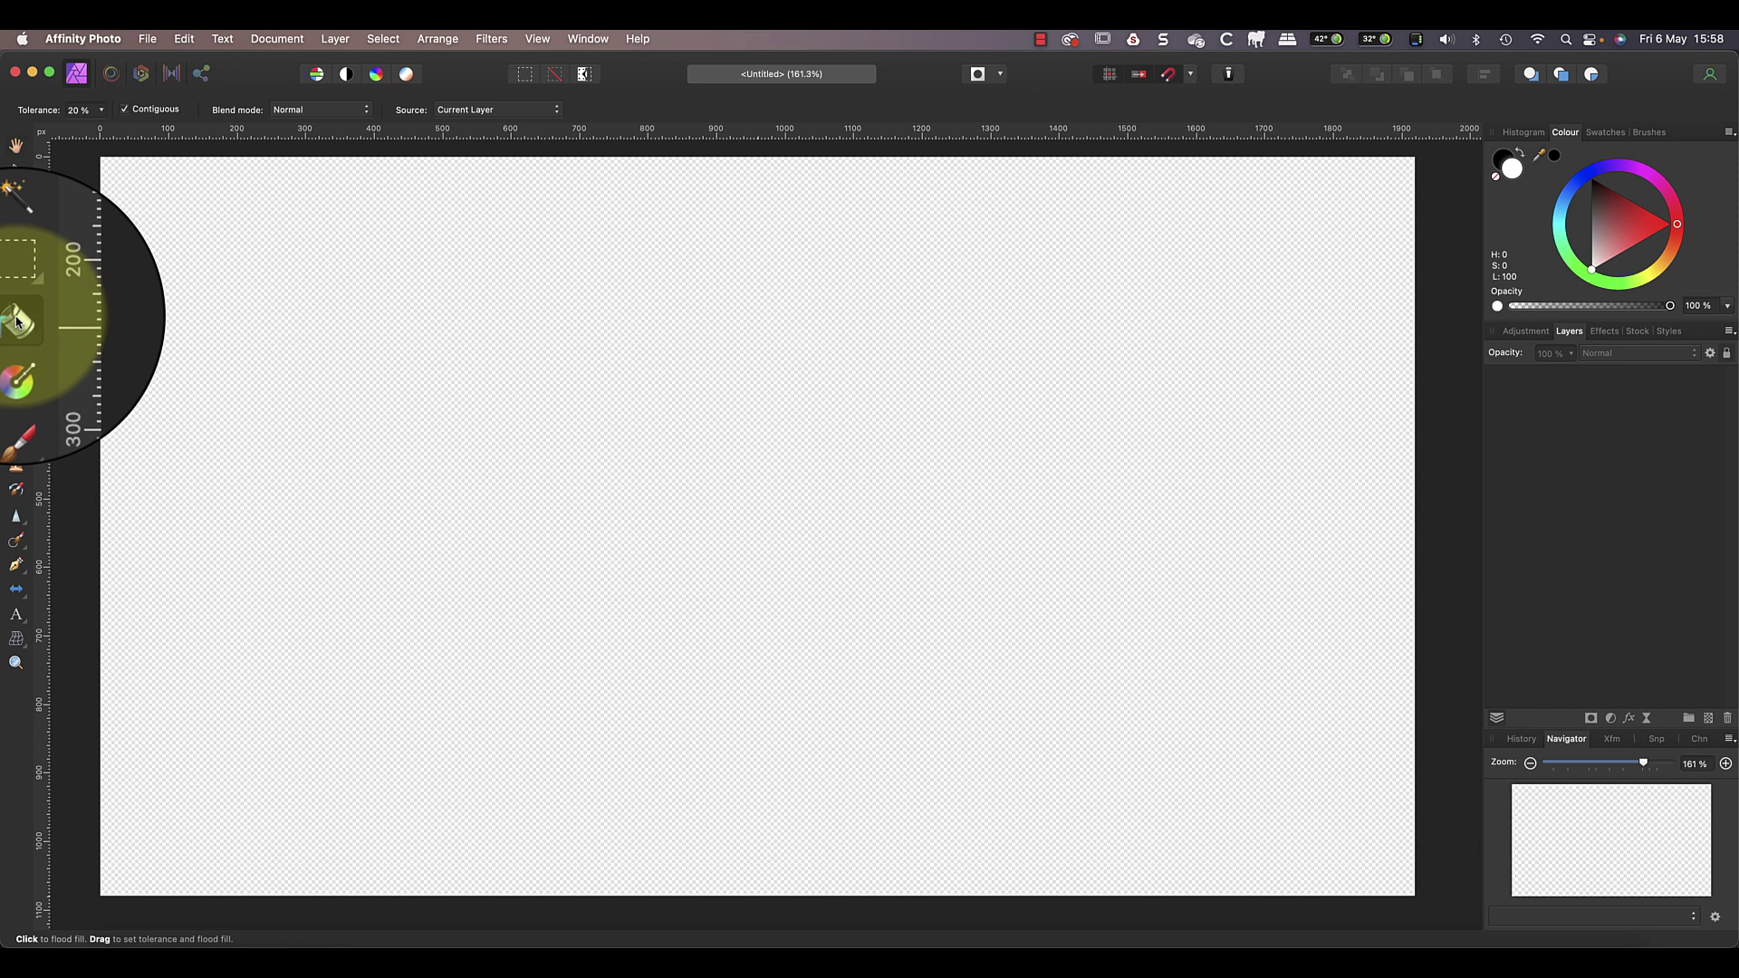
{"action": "left_click", "coordinate": [1500, 165]}
{"action": "left_click", "coordinate": [717, 392]}
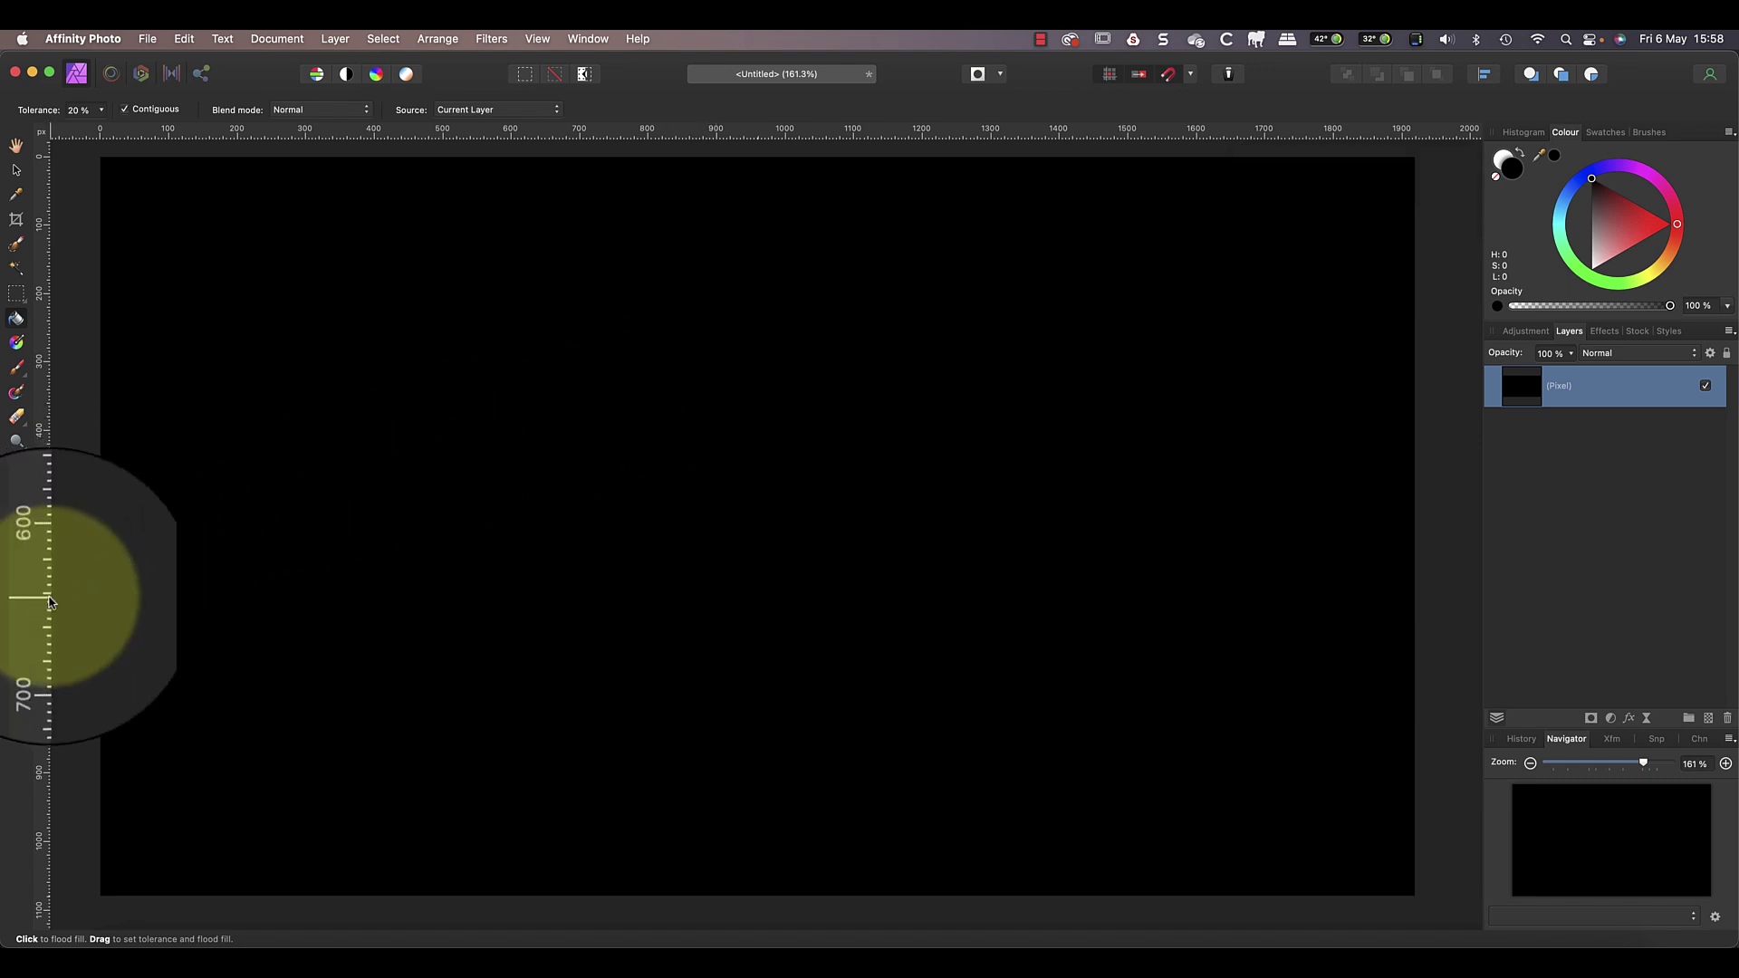
- Set up the Artistic Text tool with white text colour and a 144 pt font size
{"action": "left_click", "coordinate": [14, 616]}
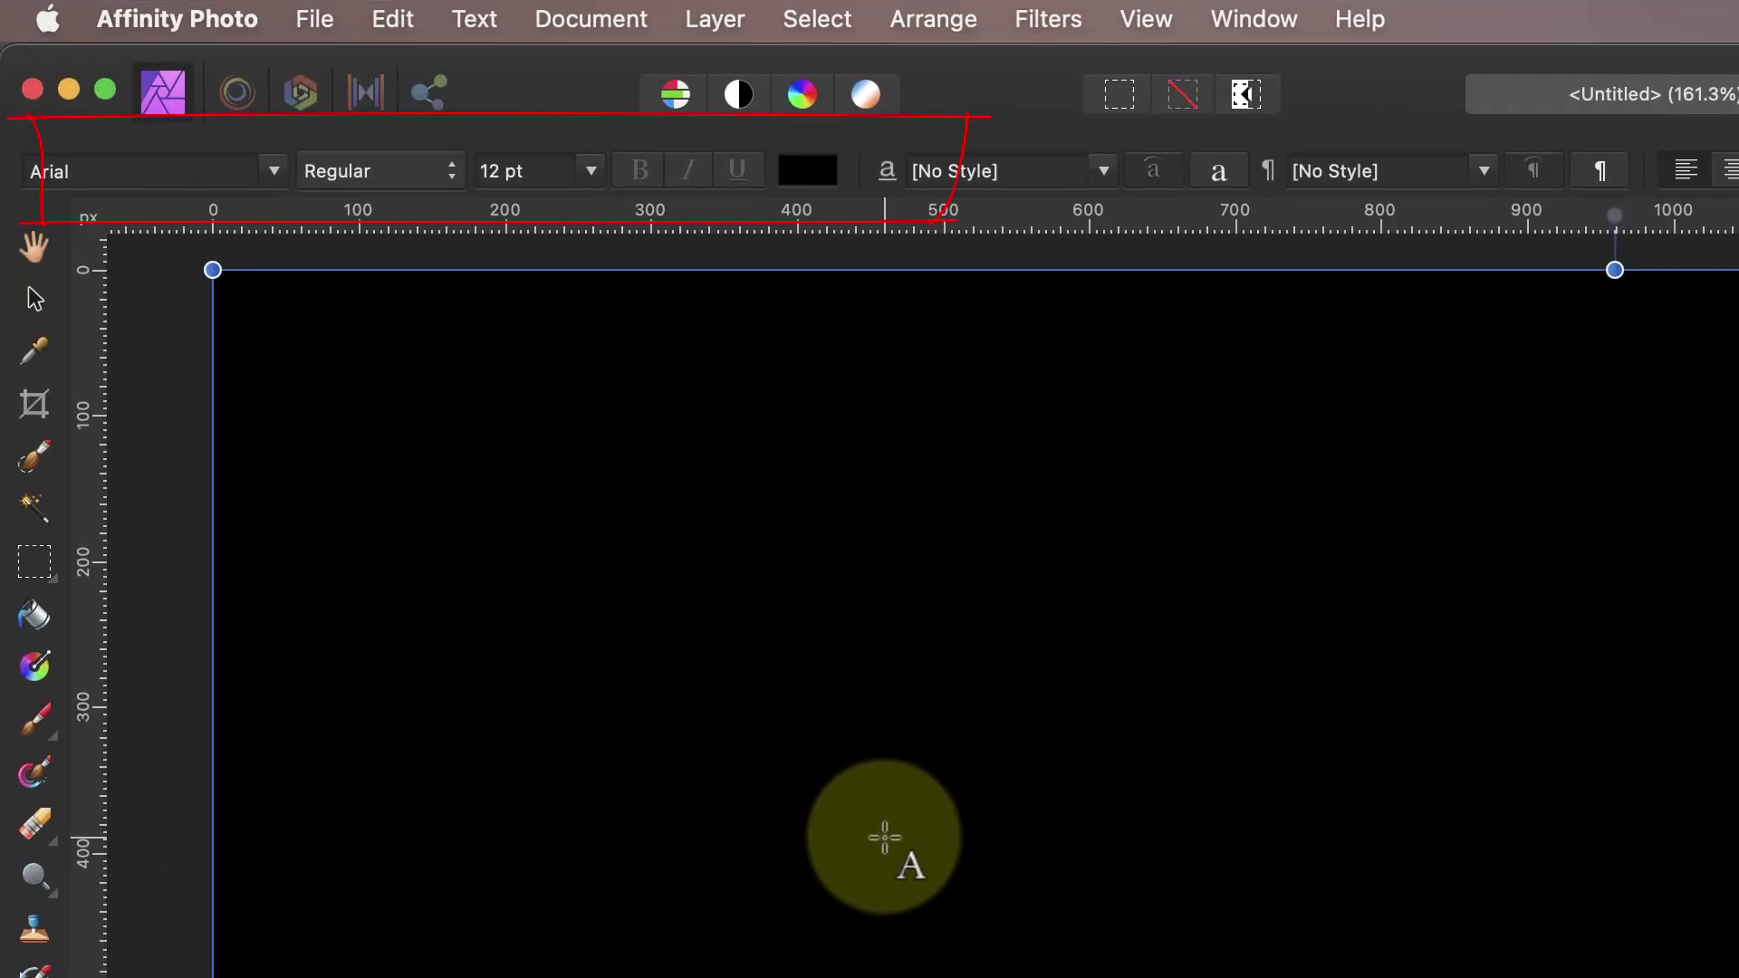
{"action": "left_click", "coordinate": [804, 168]}
{"action": "left_click_drag", "start_coordinate": [974, 342], "coordinate": [962, 587]}
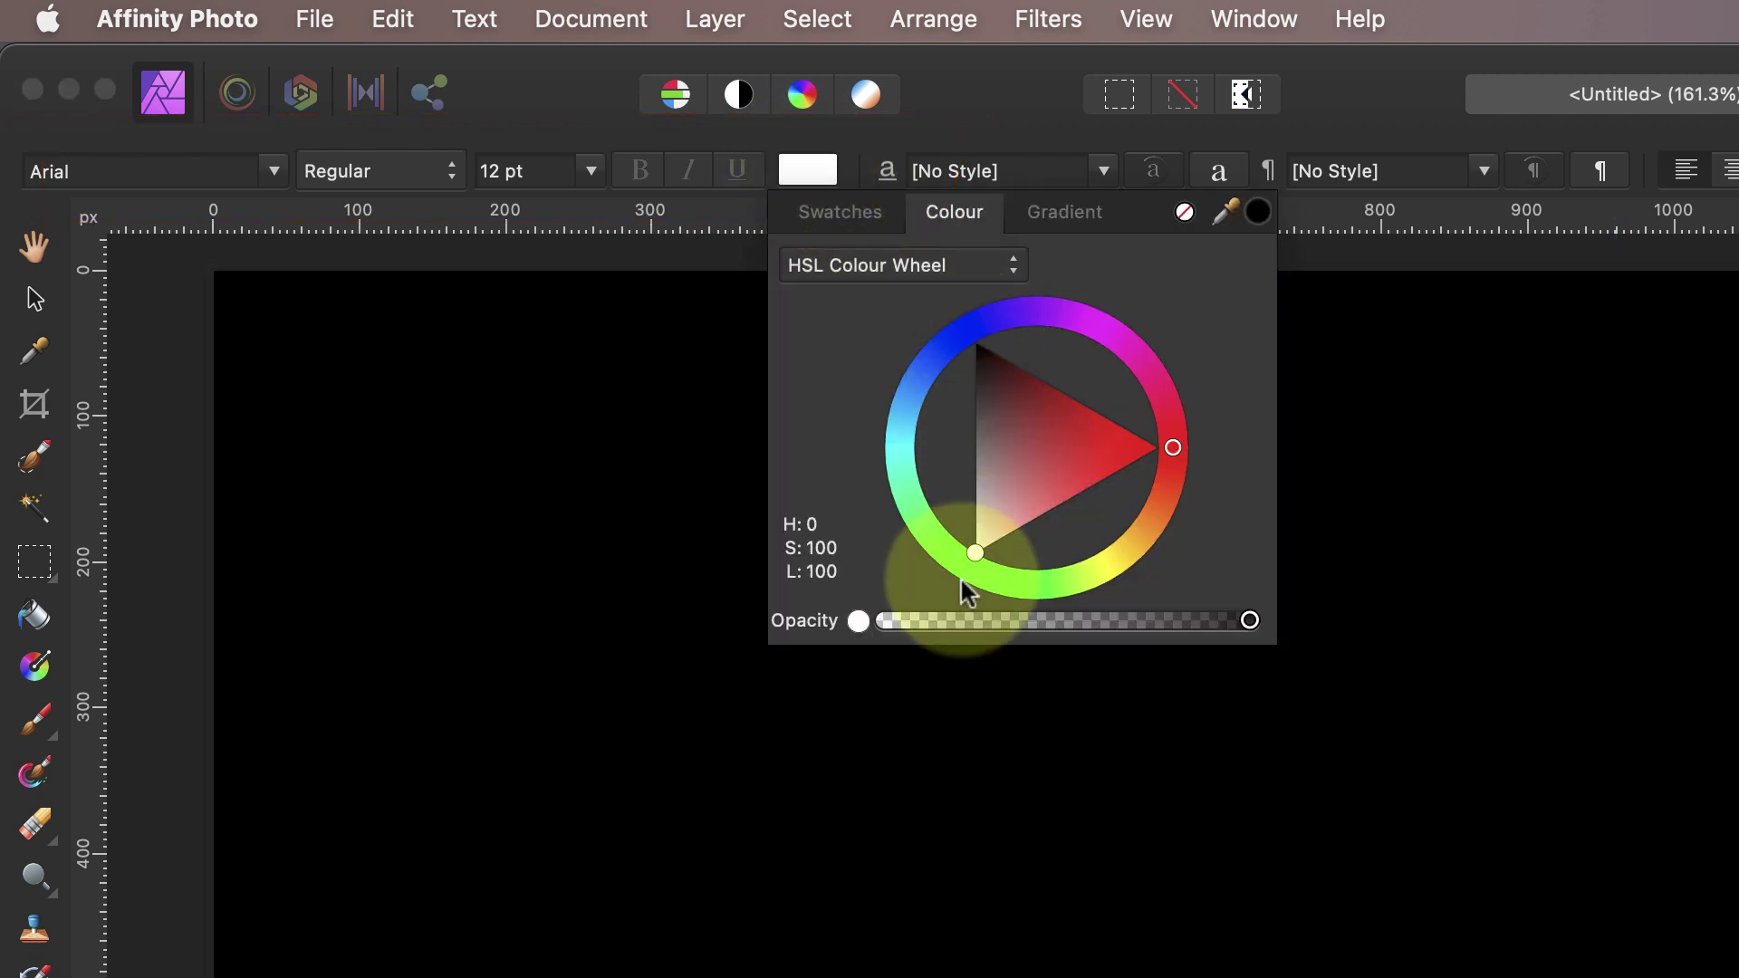
{"action": "left_click", "coordinate": [917, 150]}
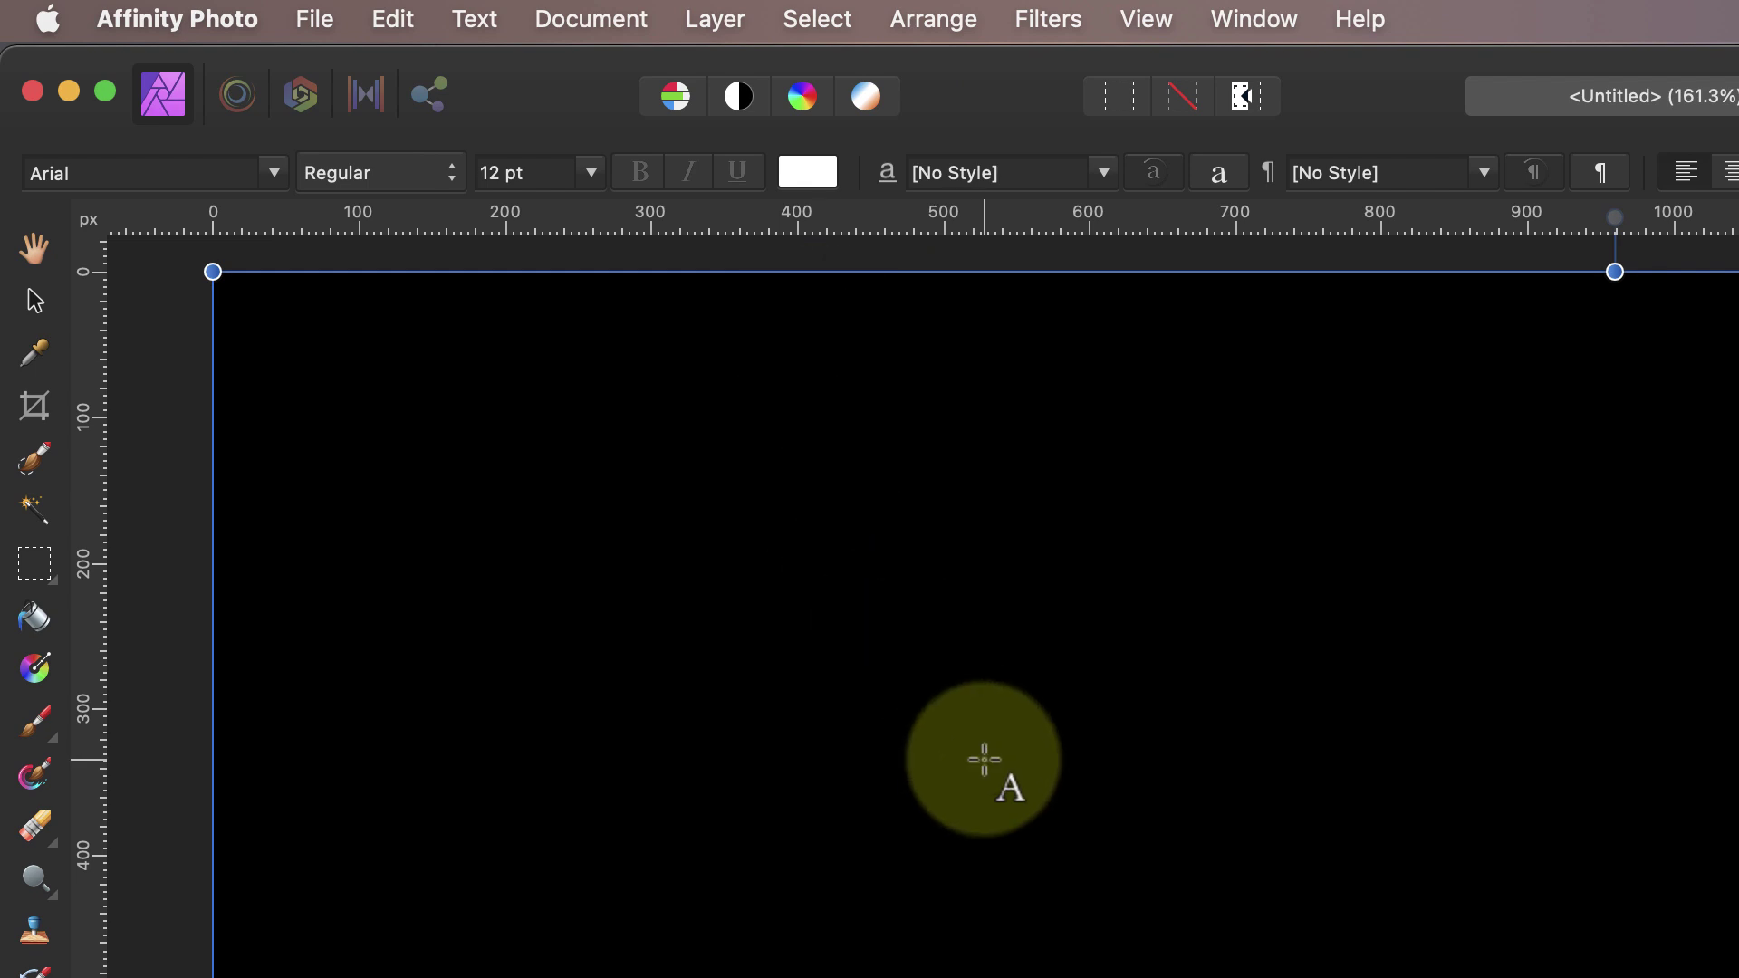
{"action": "left_click", "coordinate": [591, 177]}
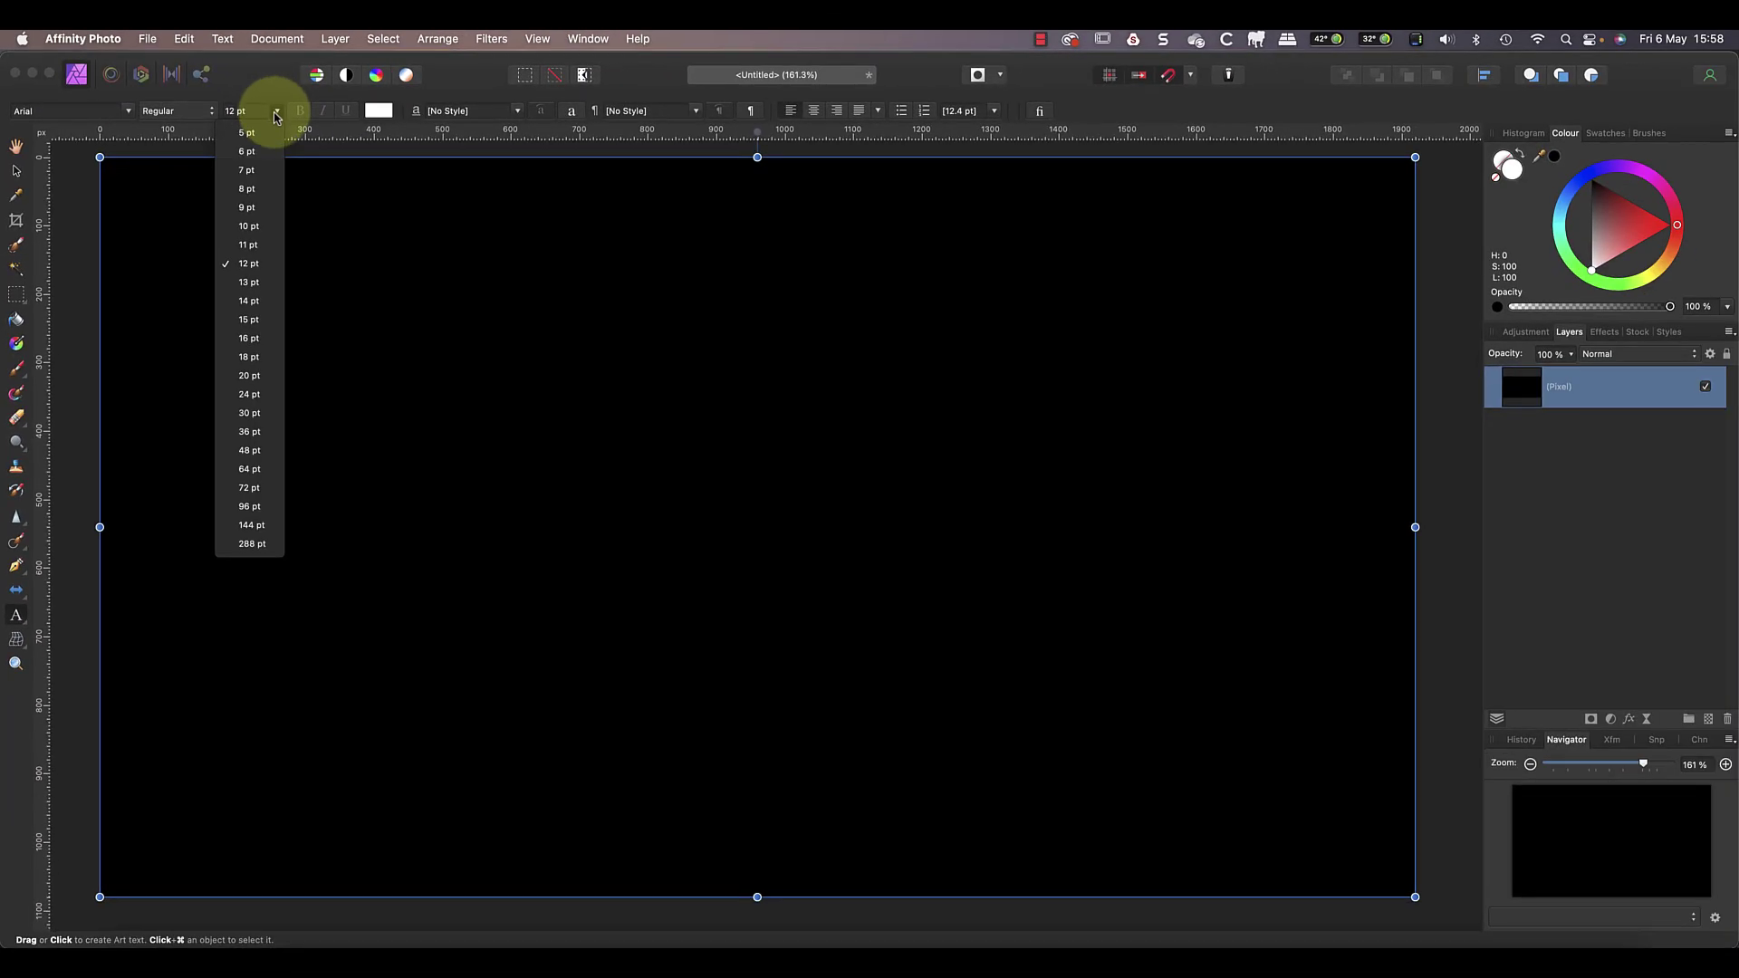
{"action": "left_click", "coordinate": [252, 524]}
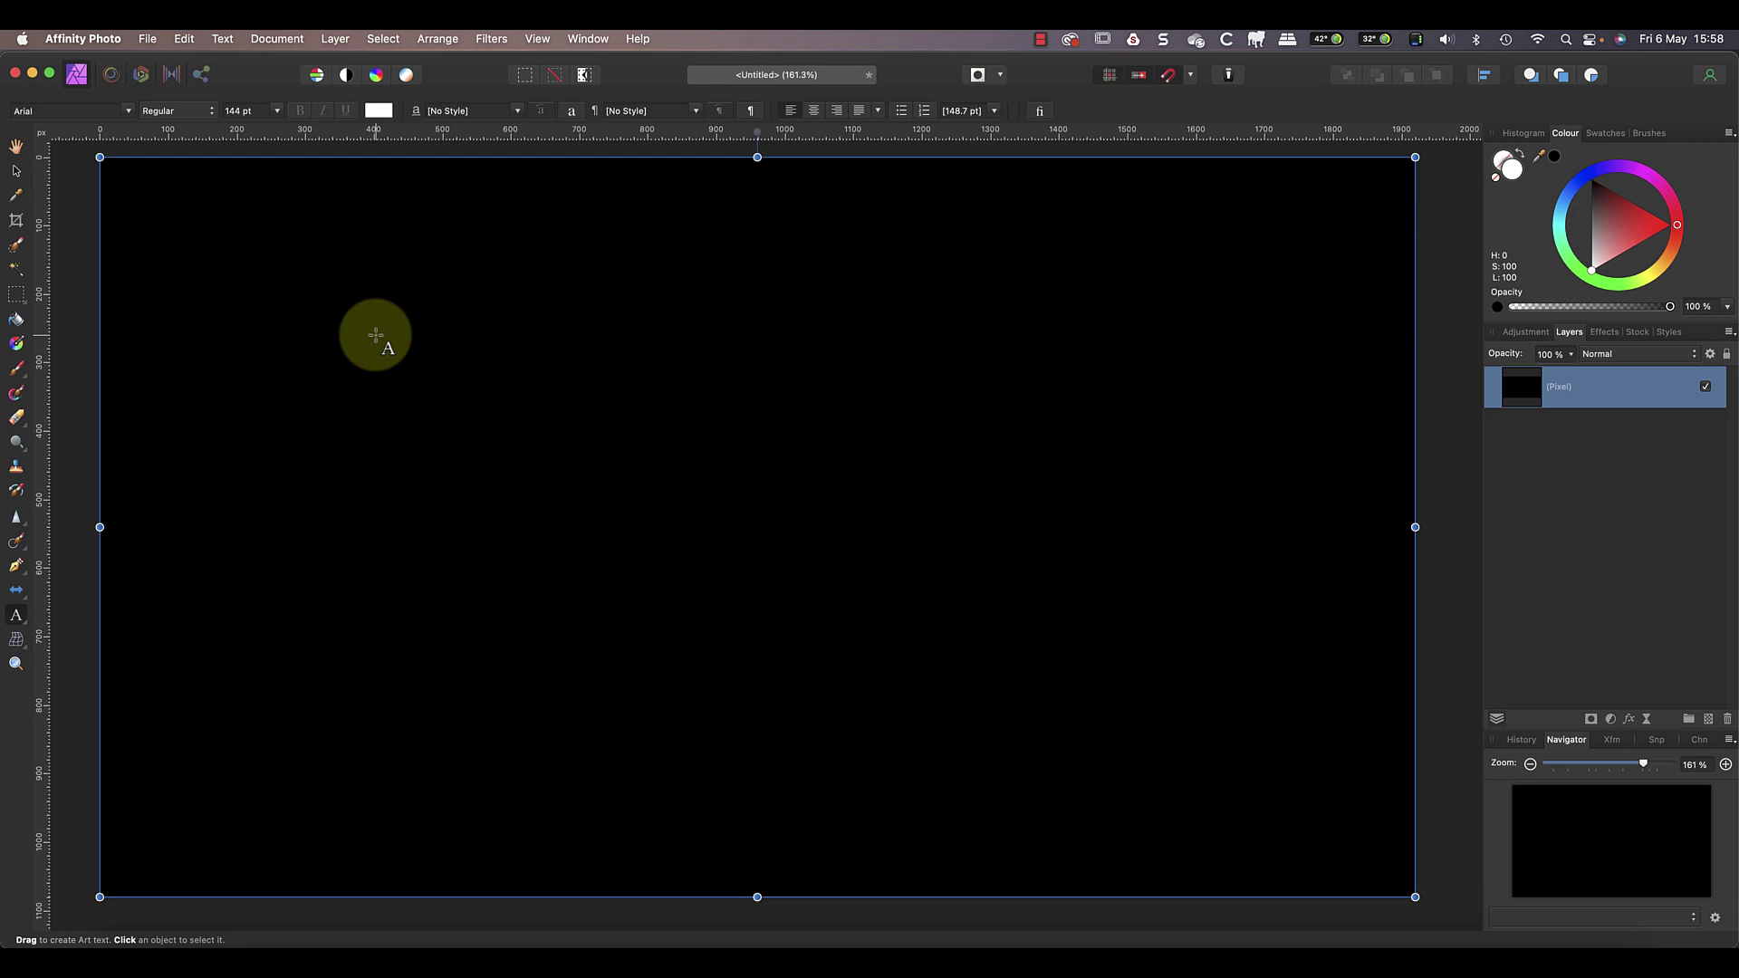
- Add an art text object in the upper part of the canvas containing the photographer's full name
{"action": "left_click", "coordinate": [376, 335]}
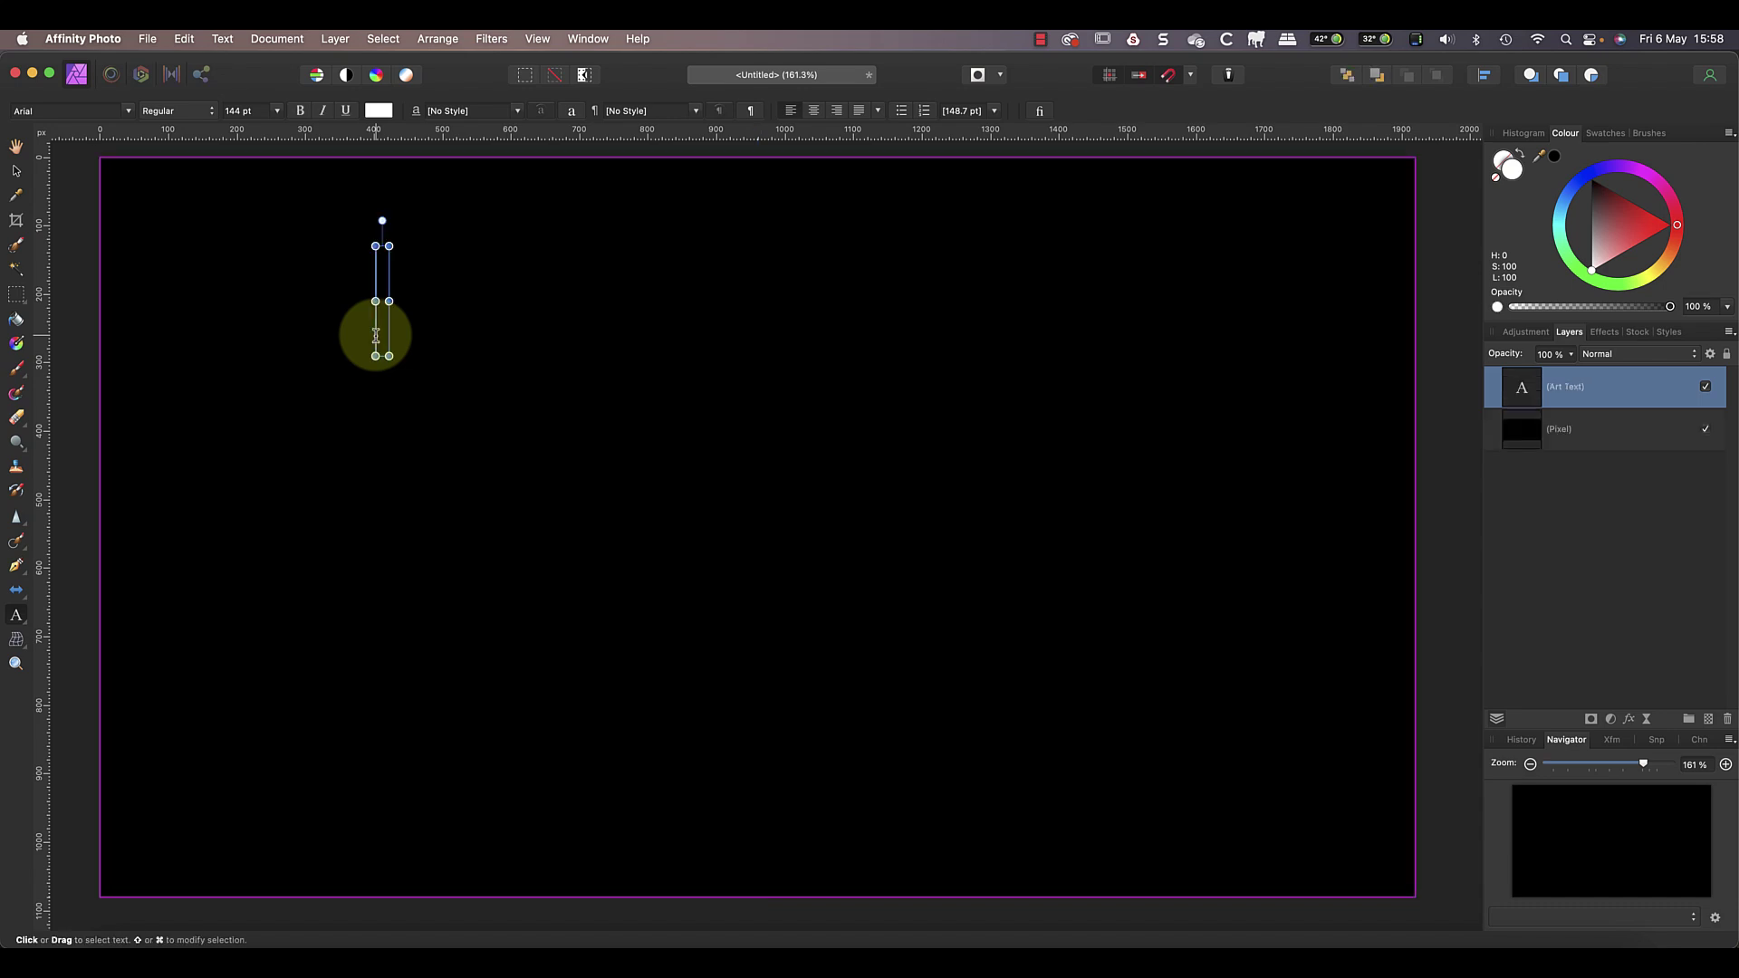
{"action": "type", "text": "R"}
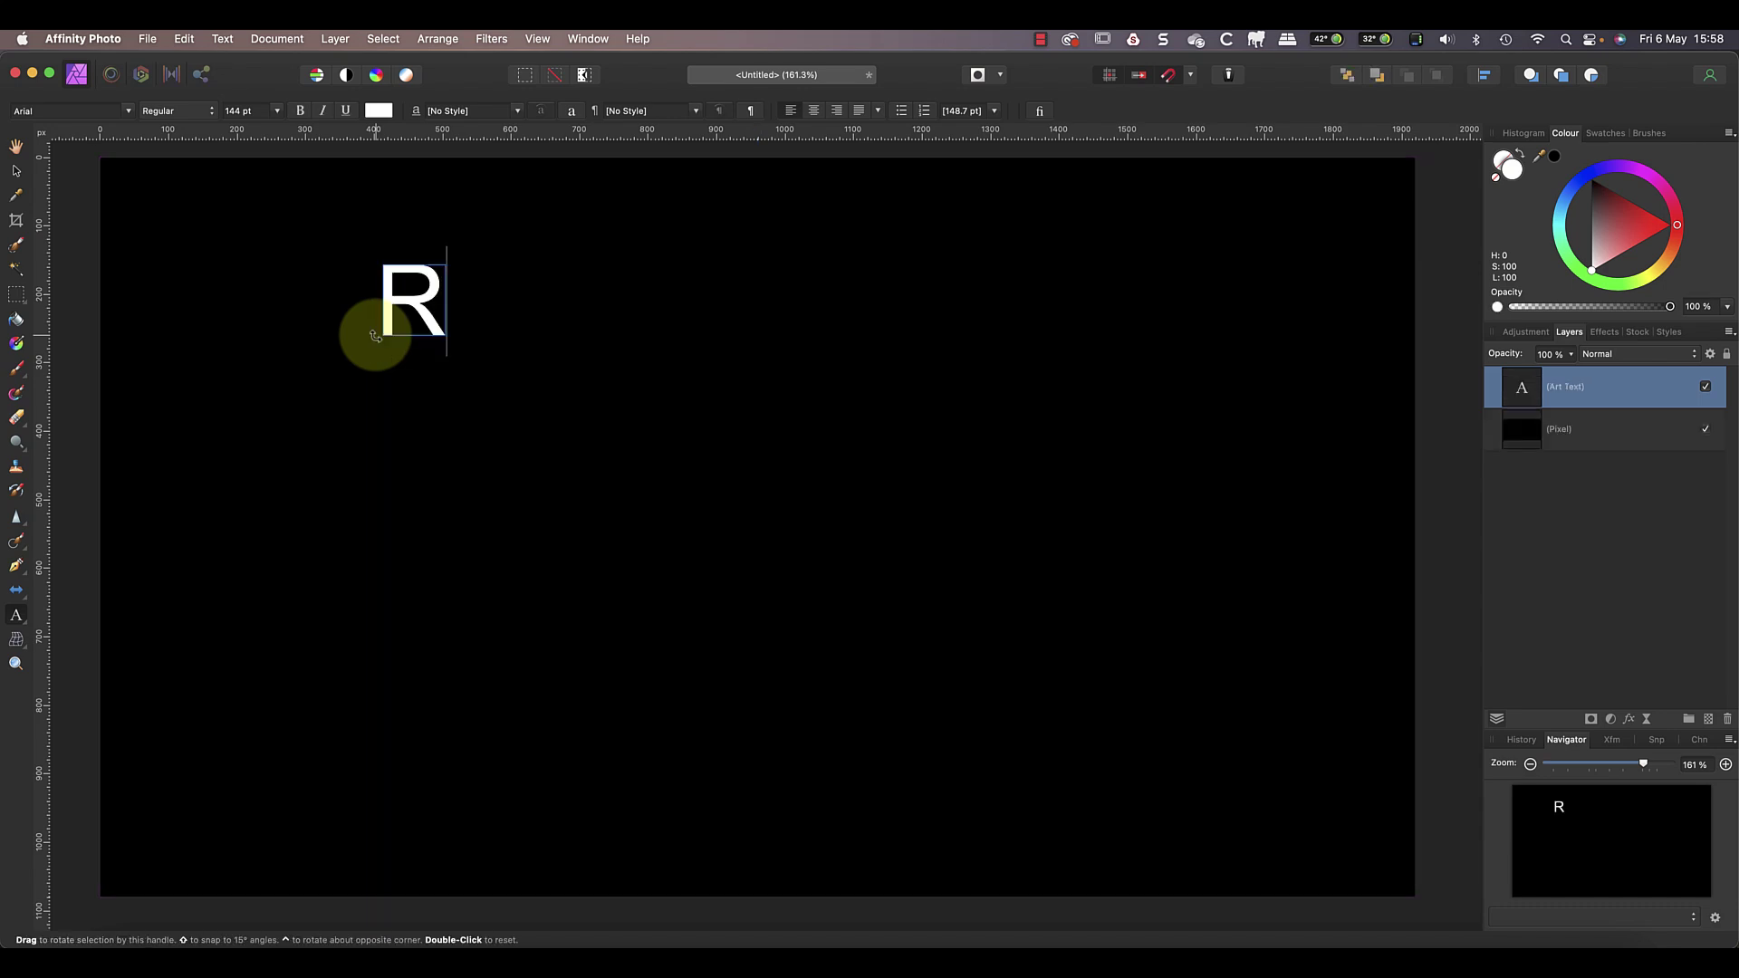
{"action": "type", "text": "obin "}
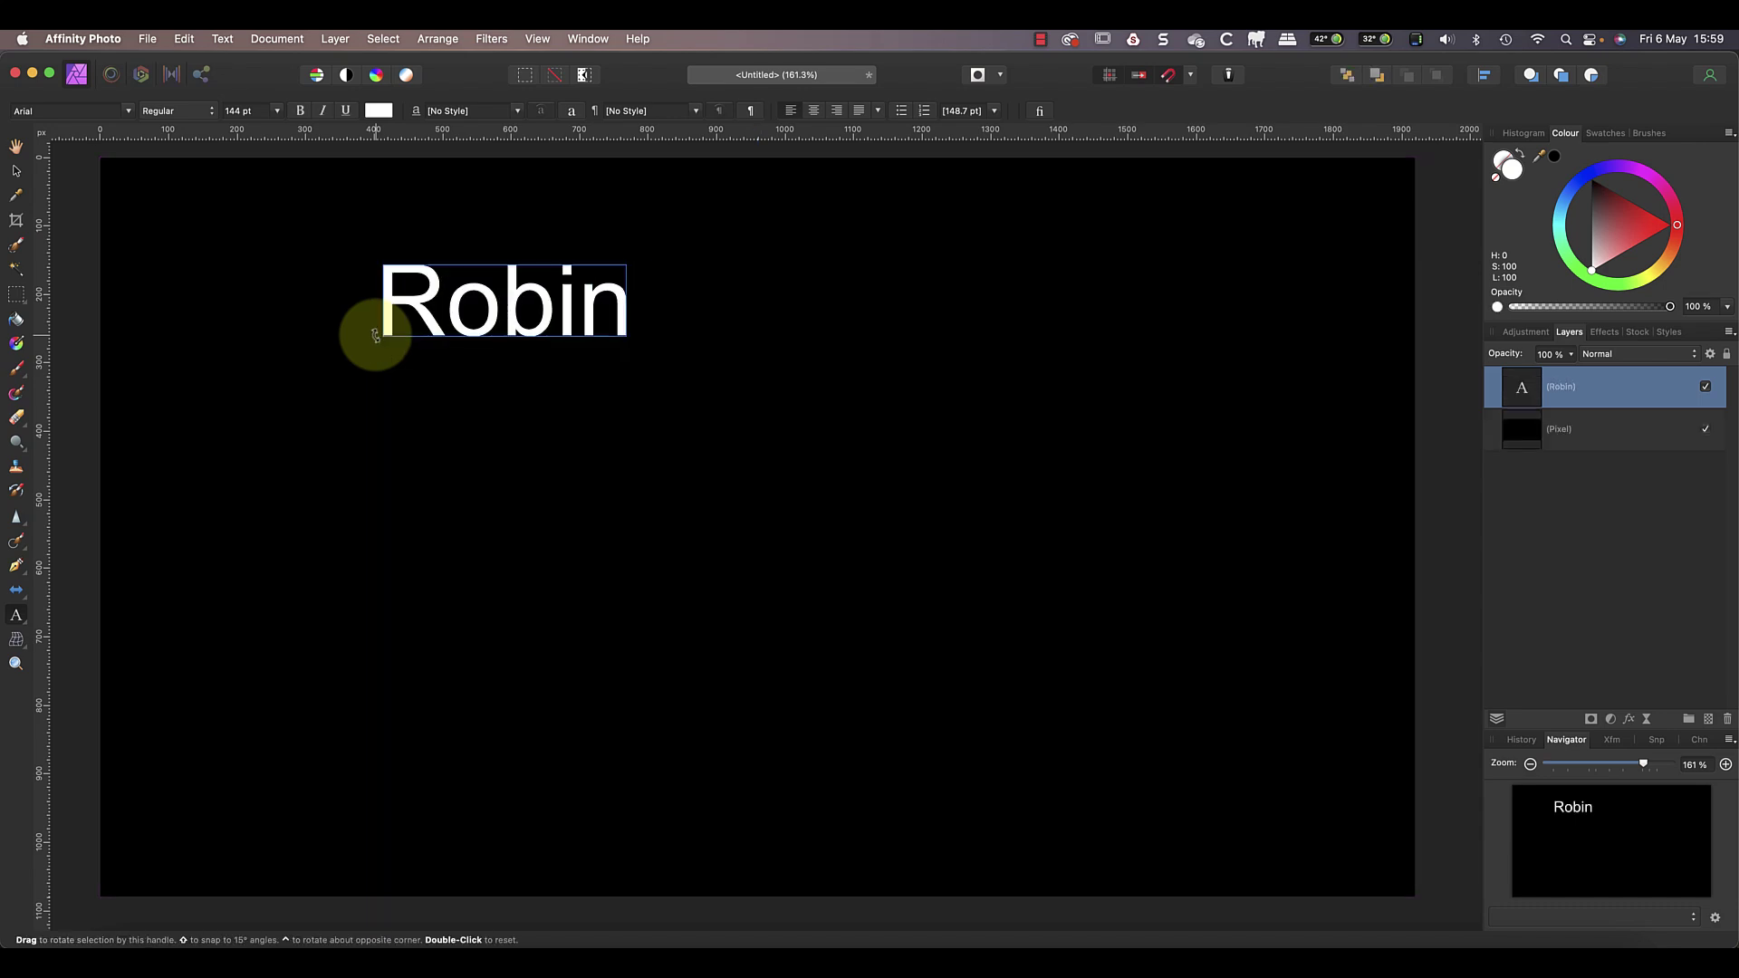
{"action": "type", "text": "Whalley"}
{"action": "key", "text": "Escape"}
- Move the name text down towards the middle of the canvas and enlarge it to about 205 pt
{"action": "left_click", "coordinate": [16, 171]}
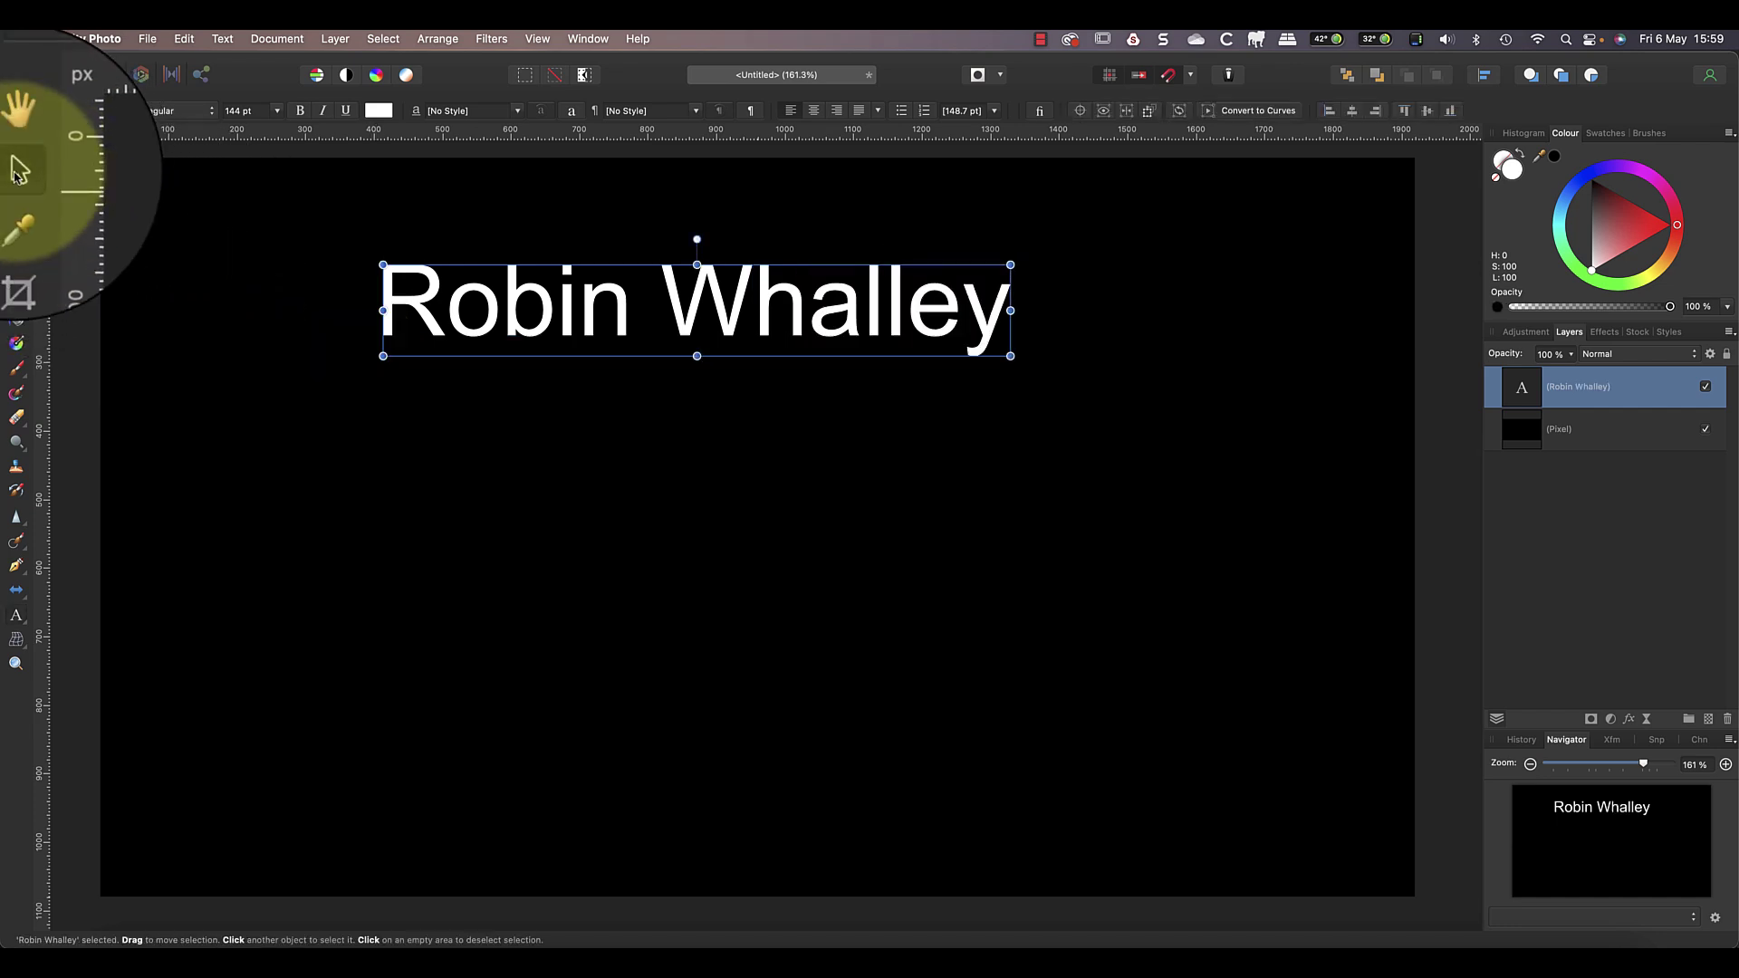
{"action": "left_click_drag", "start_coordinate": [604, 308], "coordinate": [612, 420]}
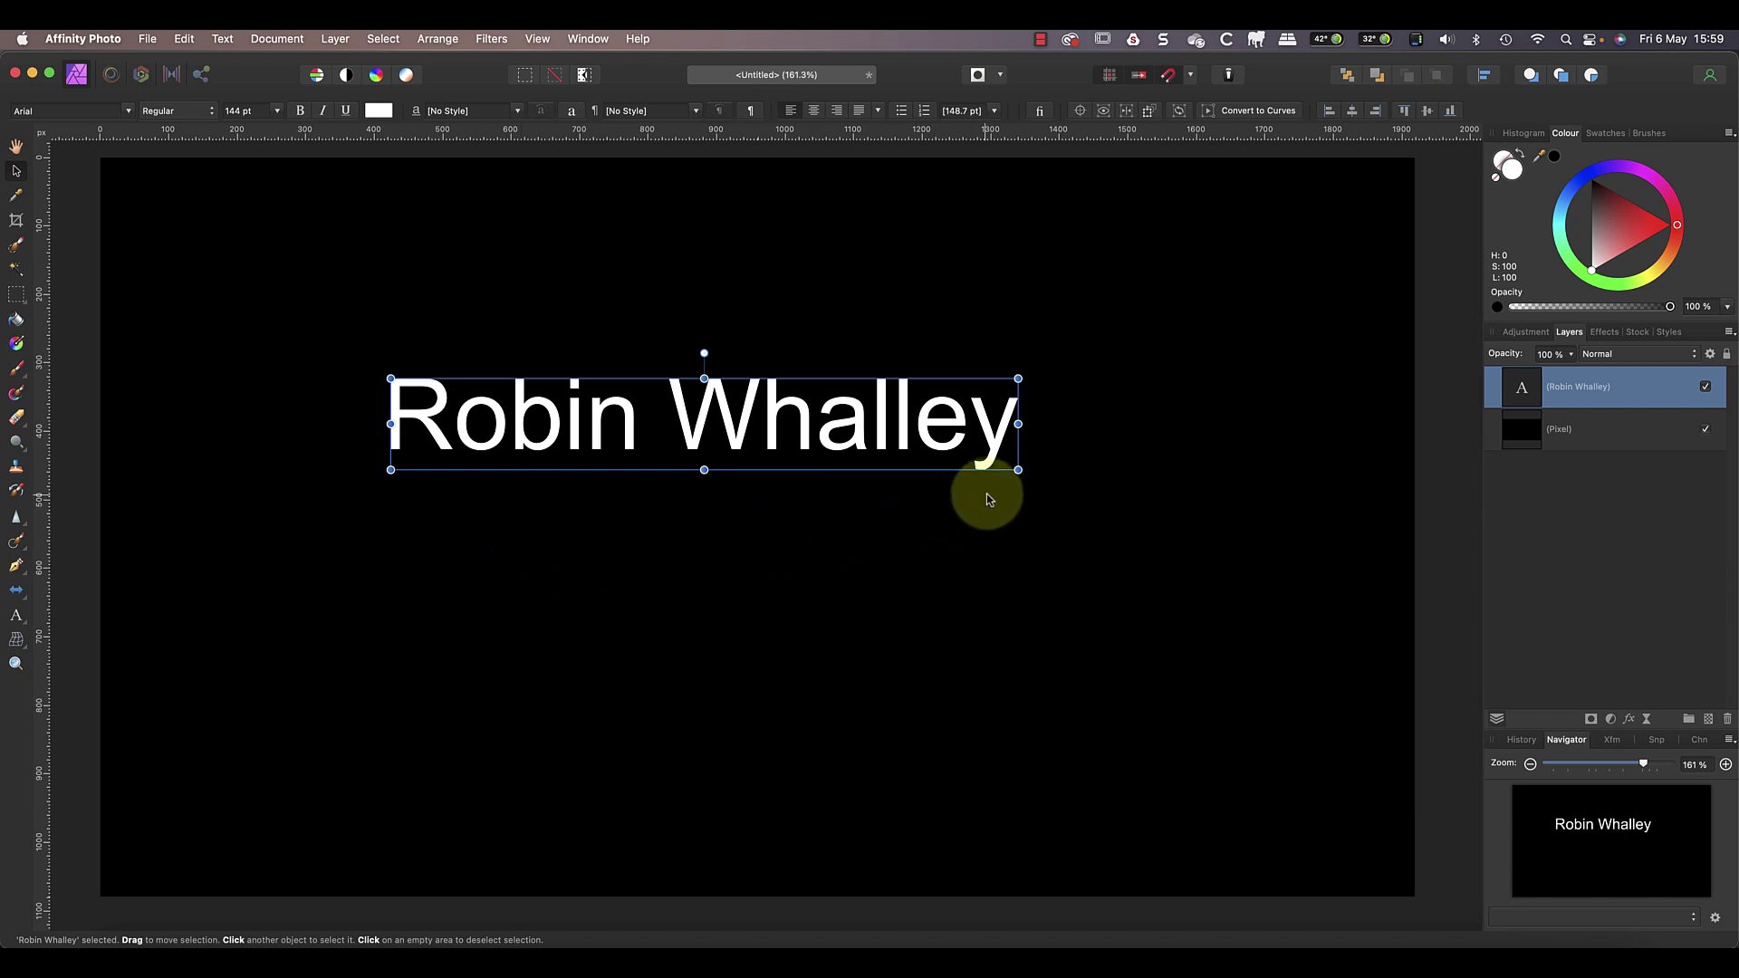
{"action": "left_click_drag", "start_coordinate": [1018, 470], "coordinate": [1269, 633]}
{"action": "left_click_drag", "start_coordinate": [1058, 458], "coordinate": [965, 455]}
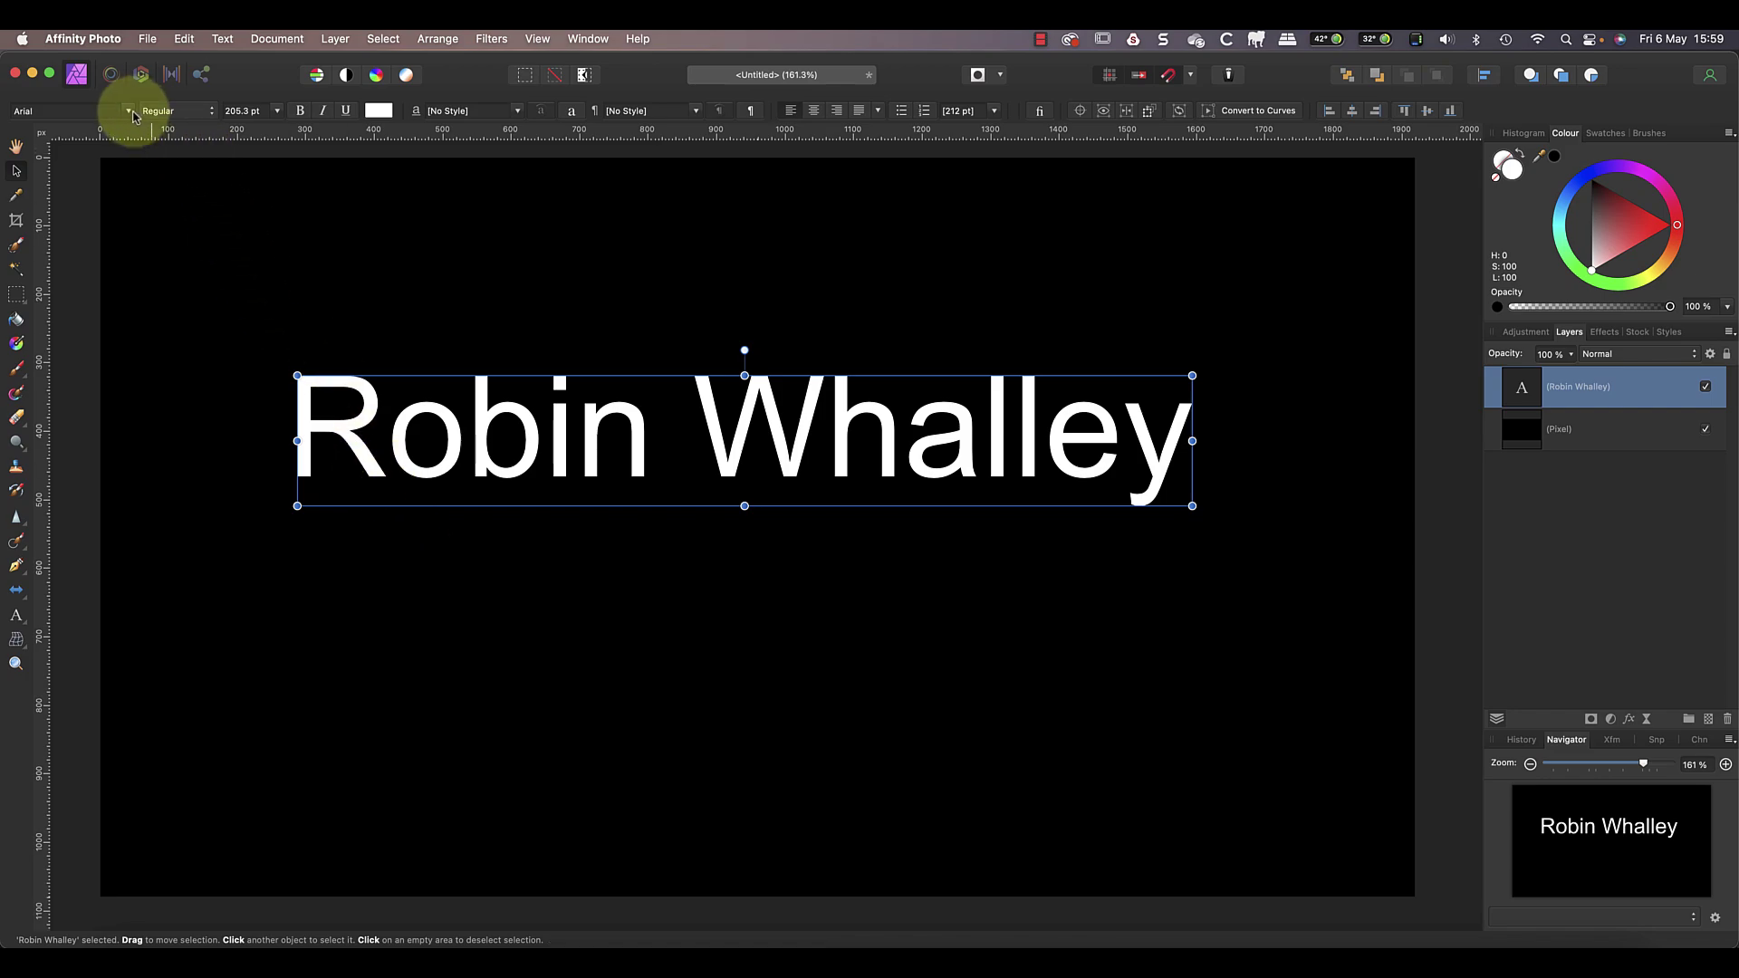
- Change the name text's font to Whisper and enlarge it to about 283 pt
{"action": "left_click", "coordinate": [130, 110]}
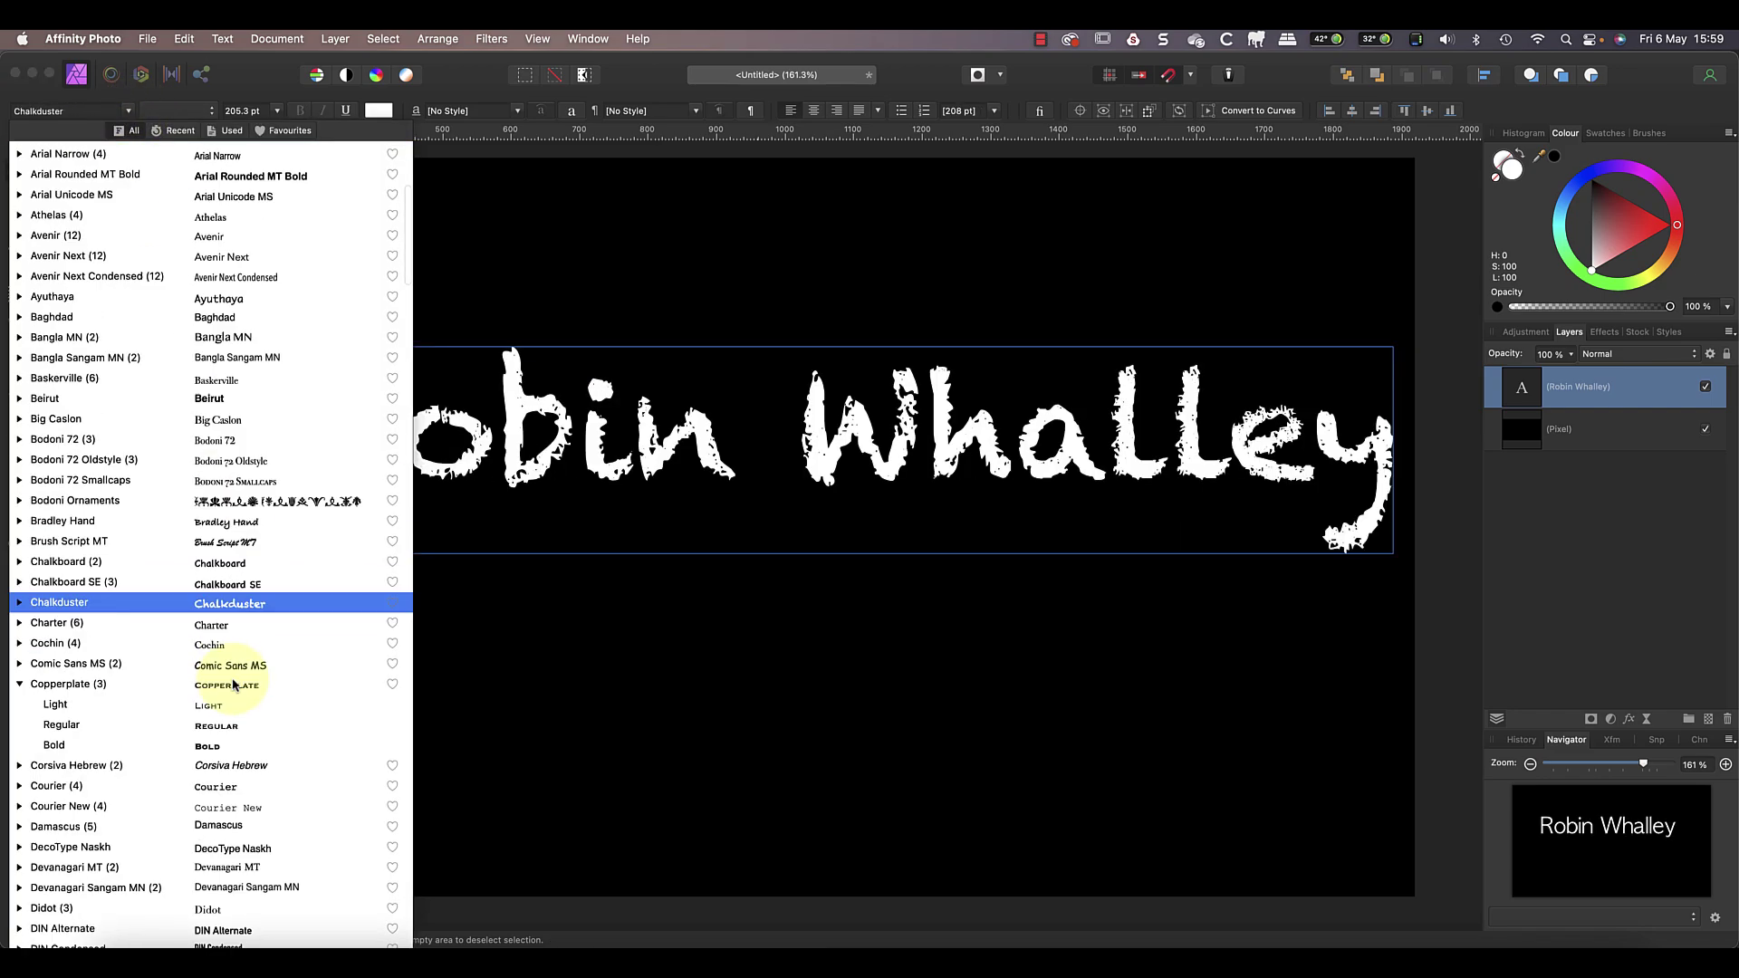
{"action": "scroll", "coordinate": [233, 684], "scroll_direction": "down", "scroll_amount": 20}
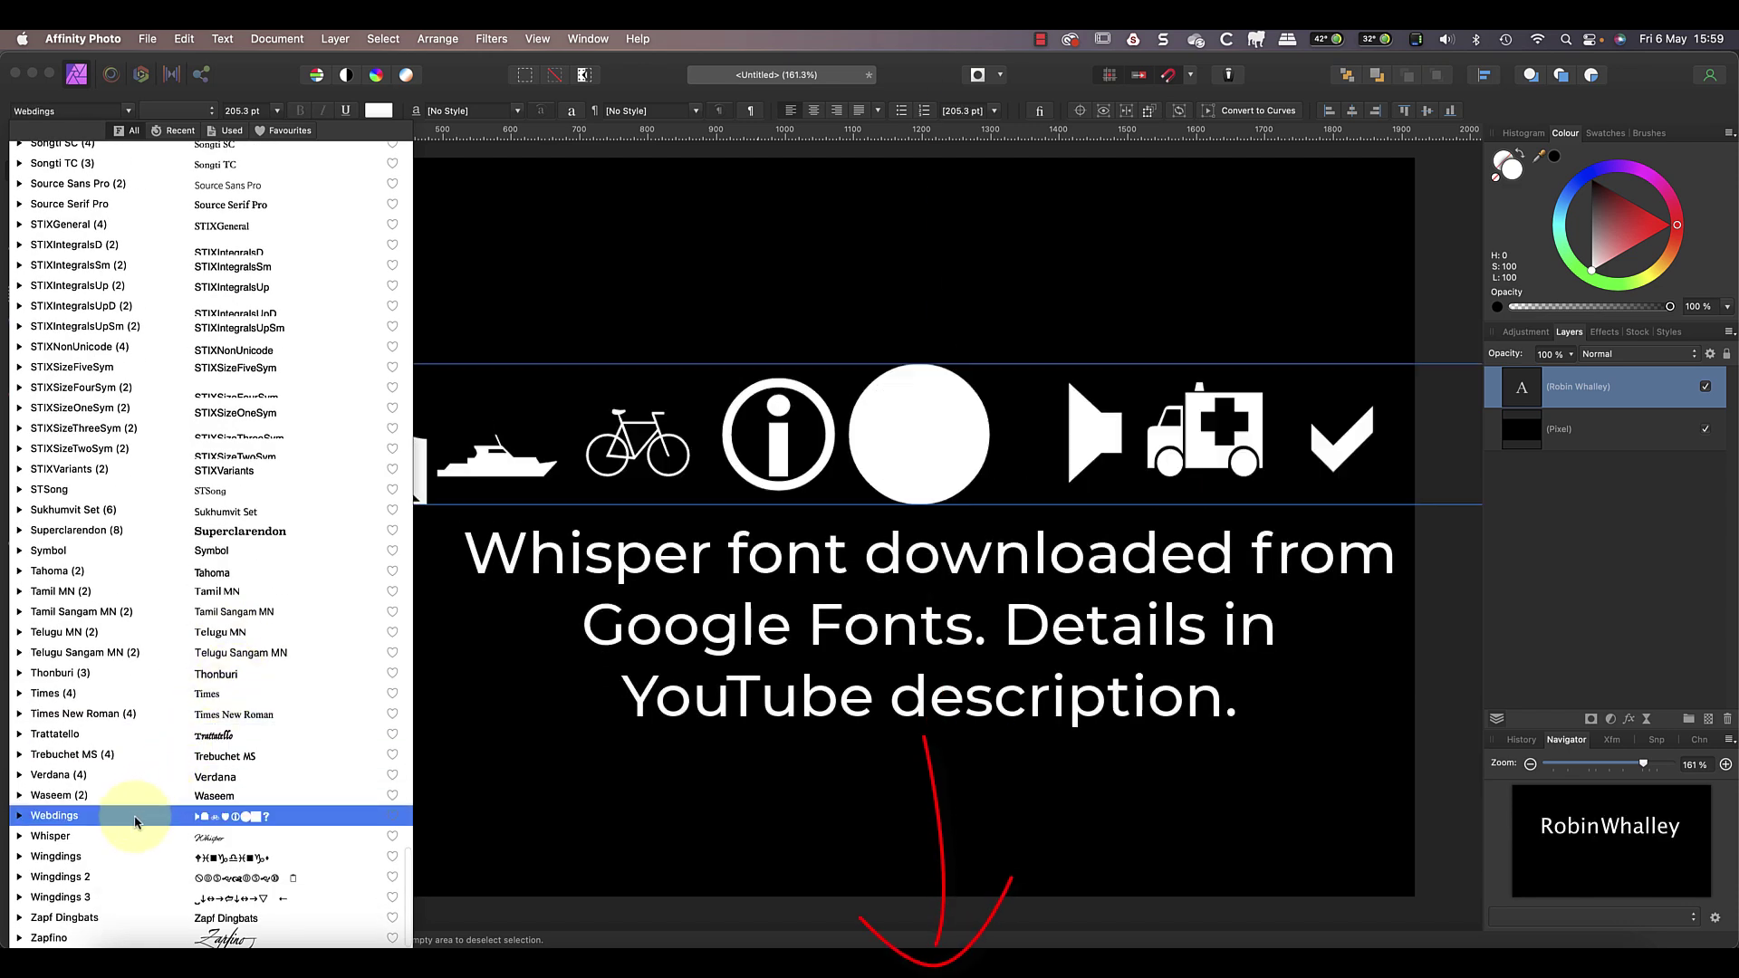
{"action": "left_click", "coordinate": [136, 834]}
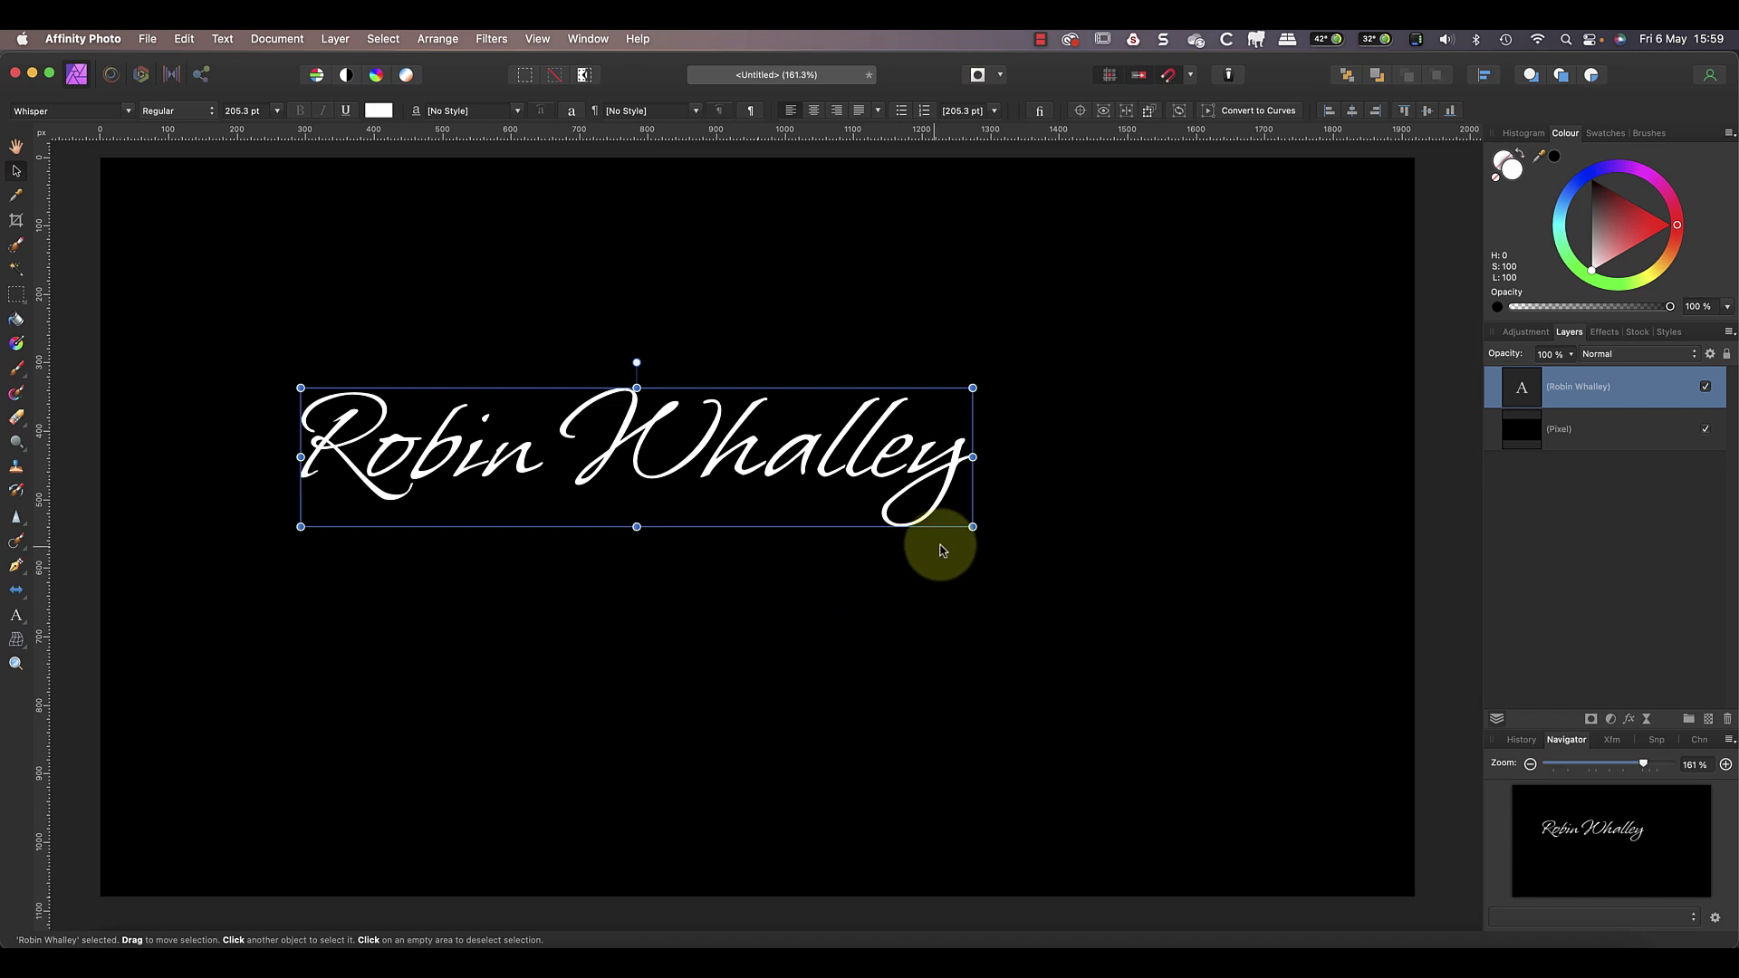
{"action": "left_click_drag", "start_coordinate": [973, 526], "coordinate": [1218, 626]}
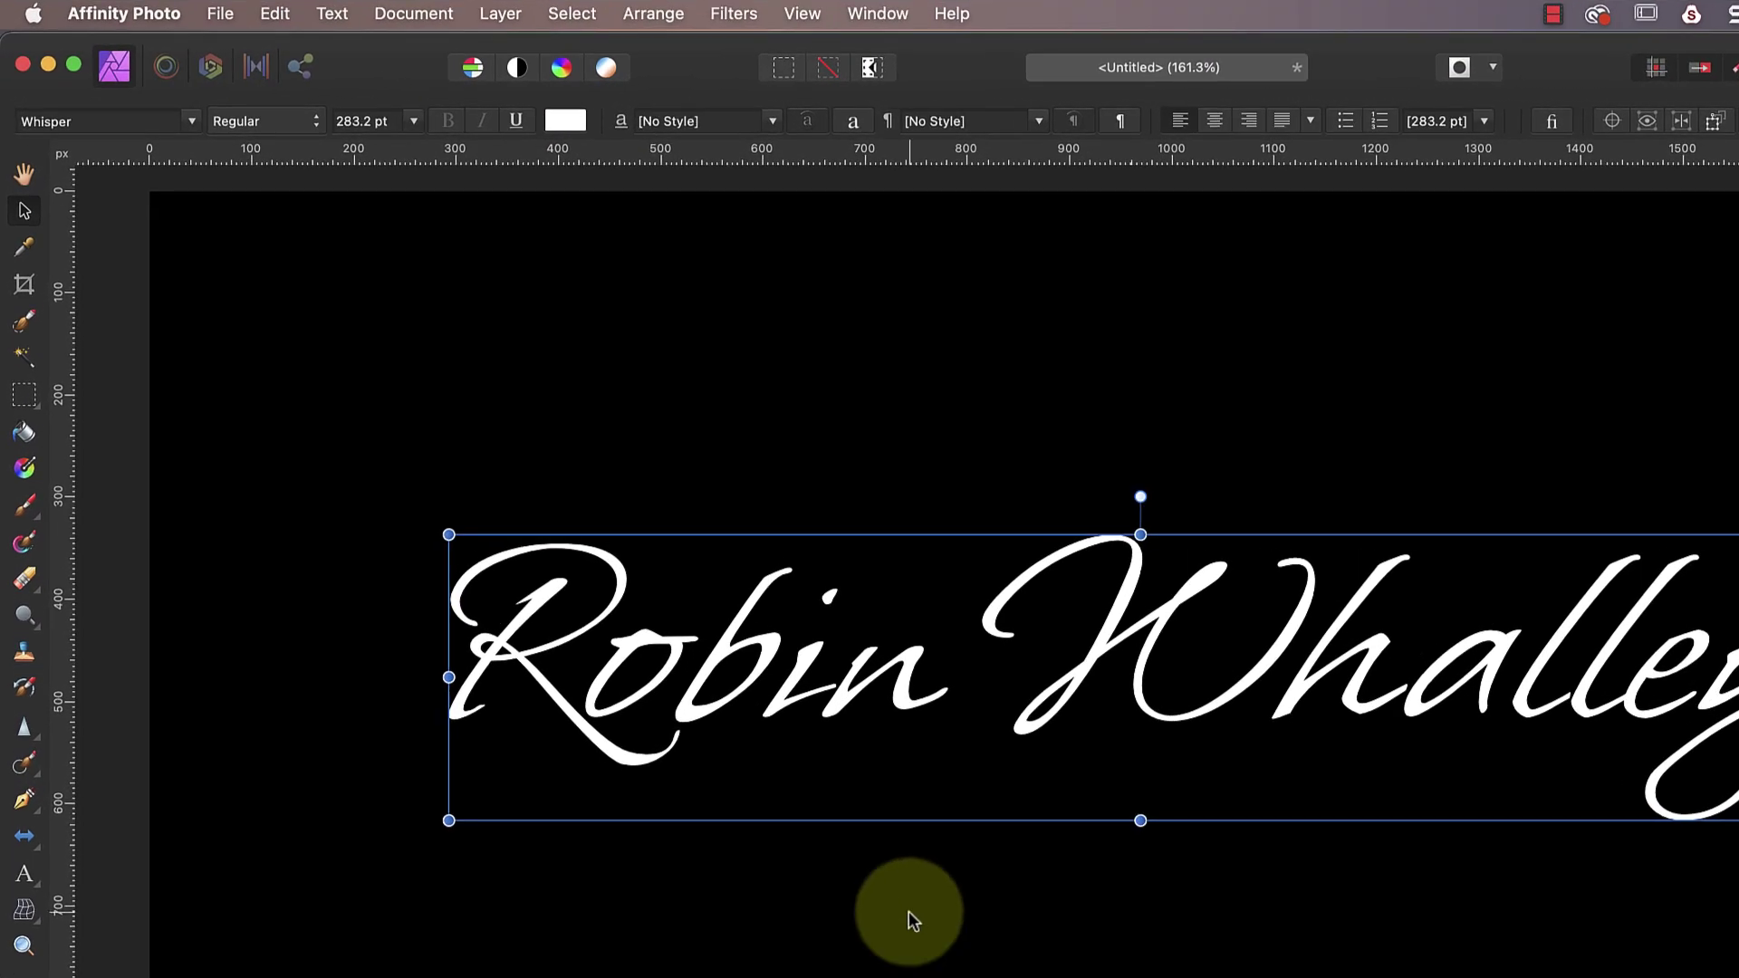
- Set the lowercase letters of the first name to 144 pt, leaving out its capital initial
{"action": "double_click", "coordinate": [715, 698]}
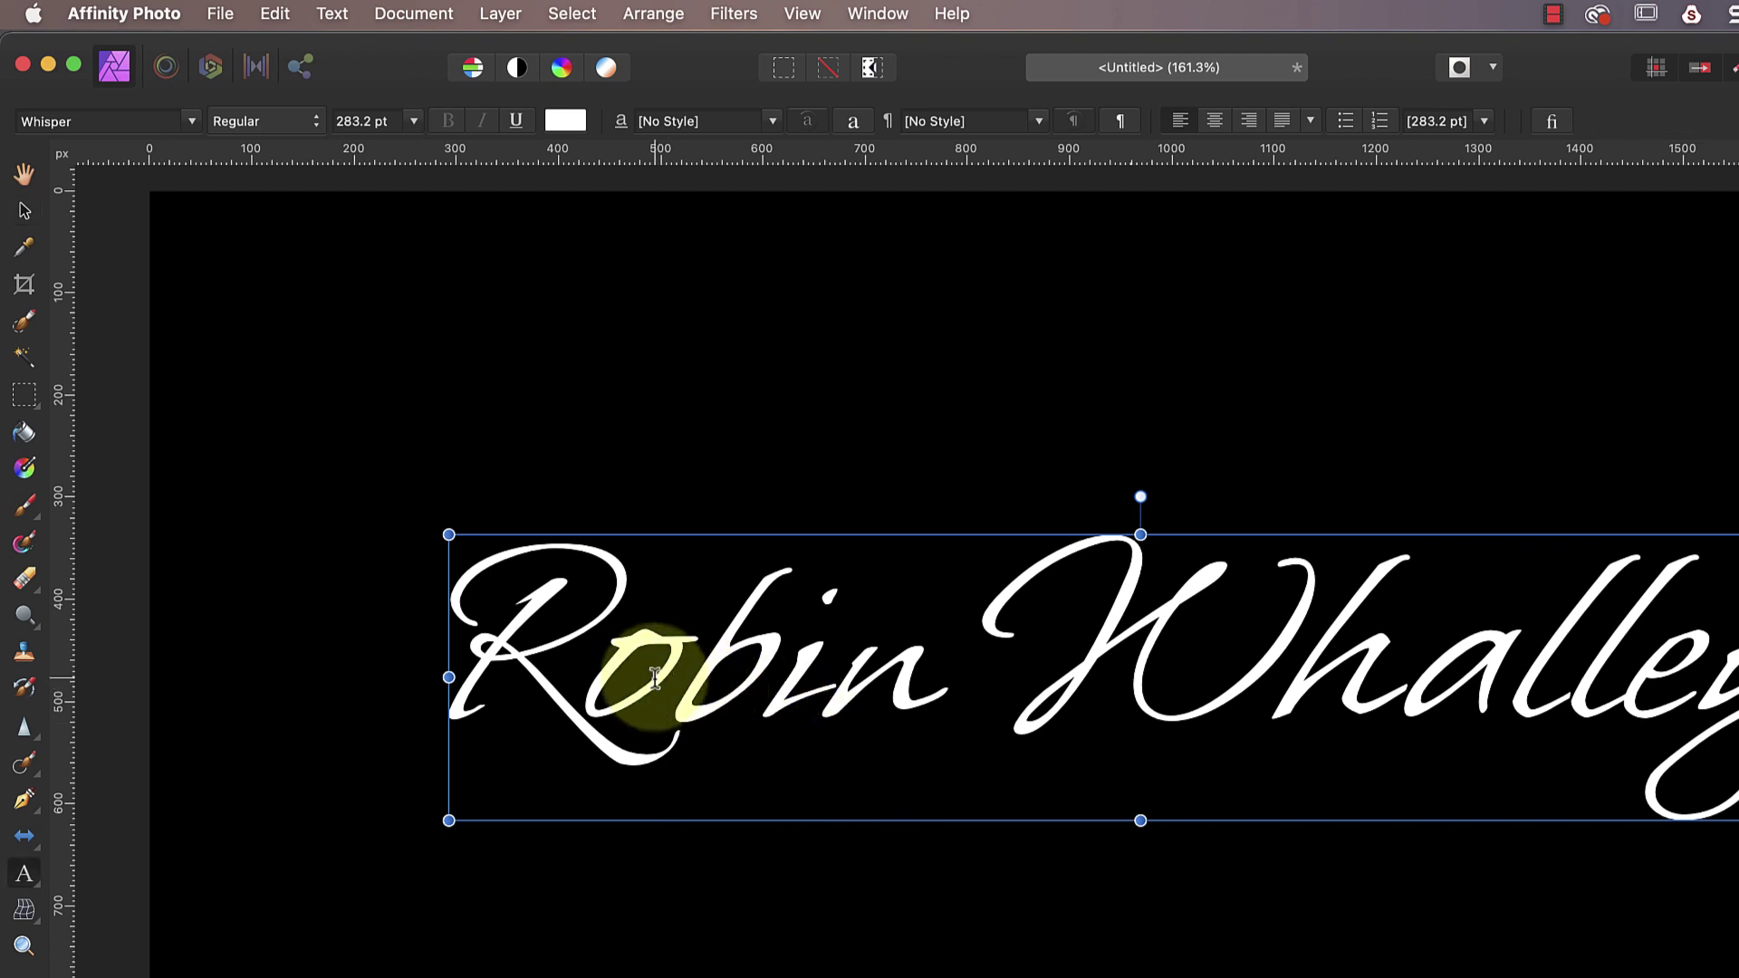
{"action": "left_click_drag", "start_coordinate": [601, 683], "coordinate": [950, 688]}
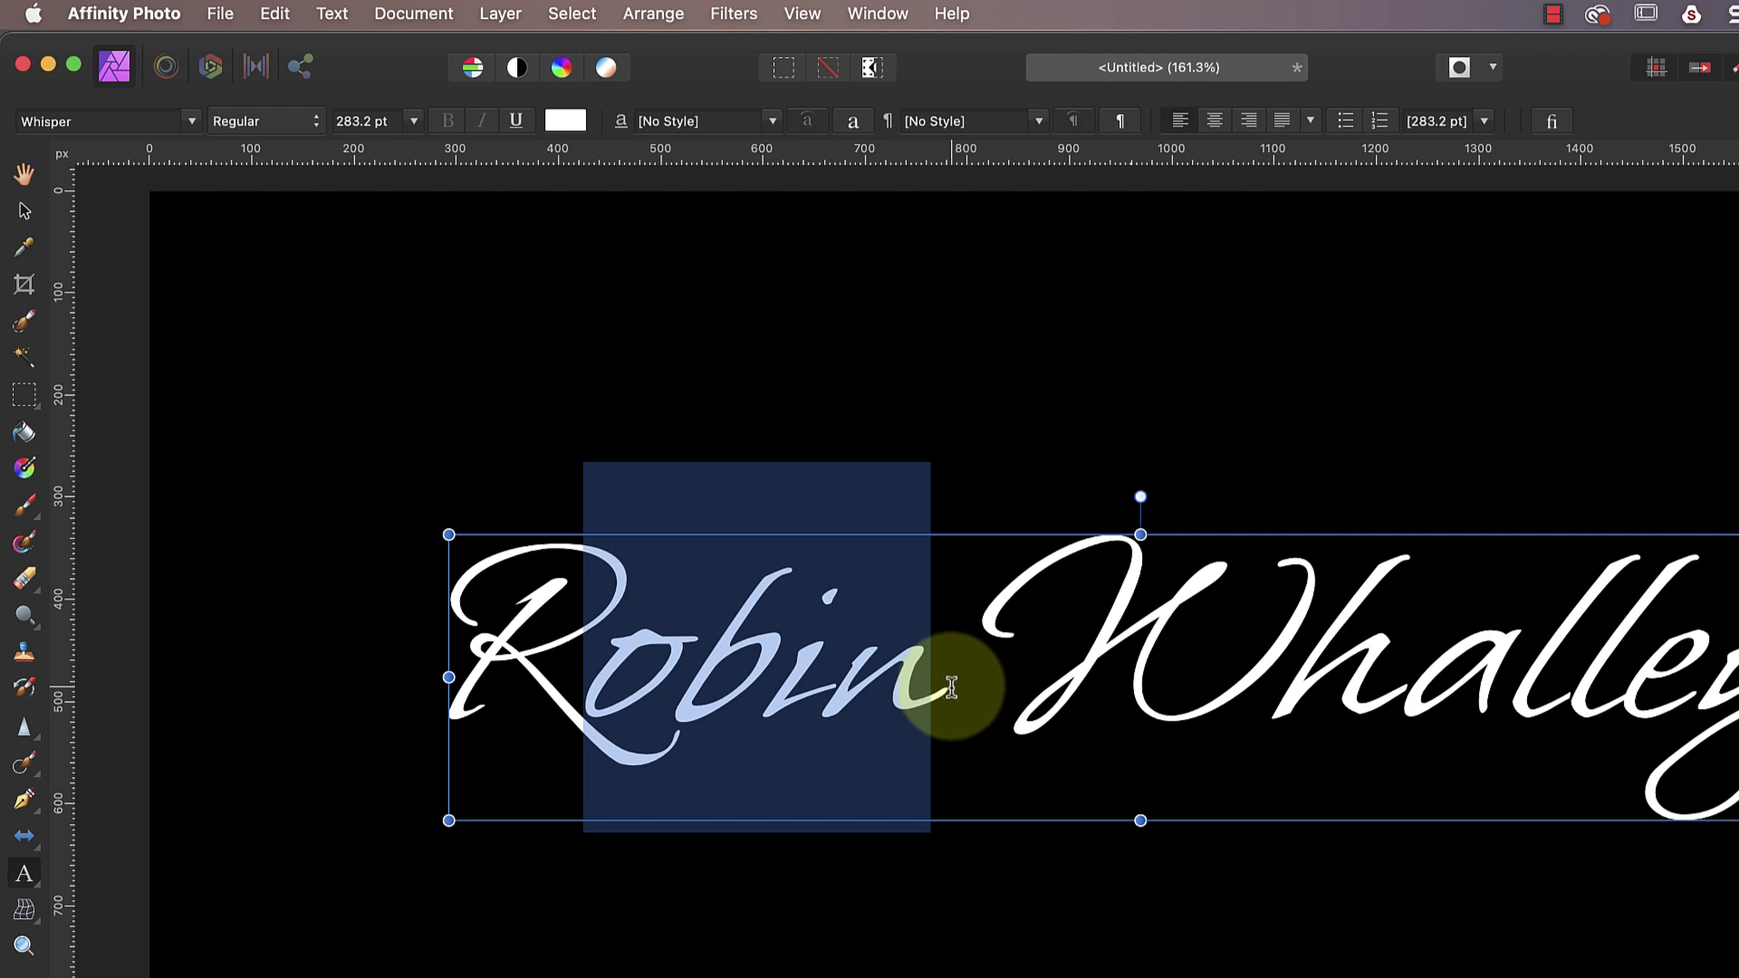
{"action": "left_click", "coordinate": [415, 119]}
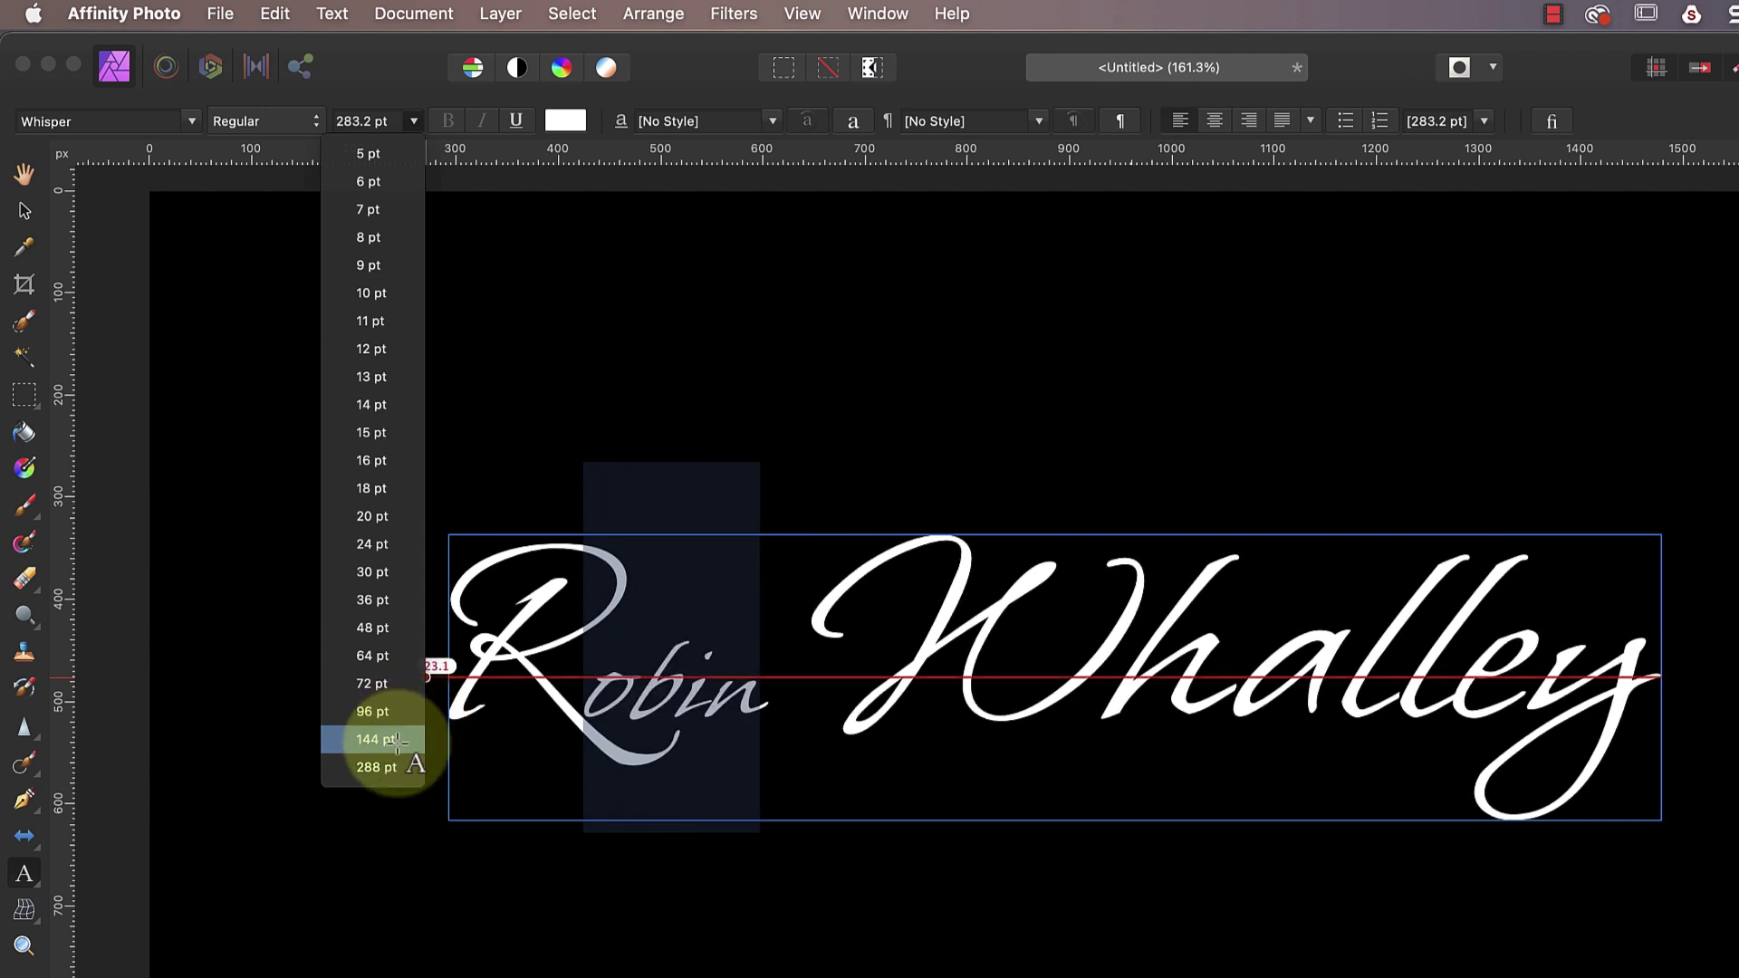
{"action": "left_click", "coordinate": [395, 741]}
- Set the lowercase letters of the surname to 144 pt, leaving out its capital initial
{"action": "left_click", "coordinate": [1130, 685]}
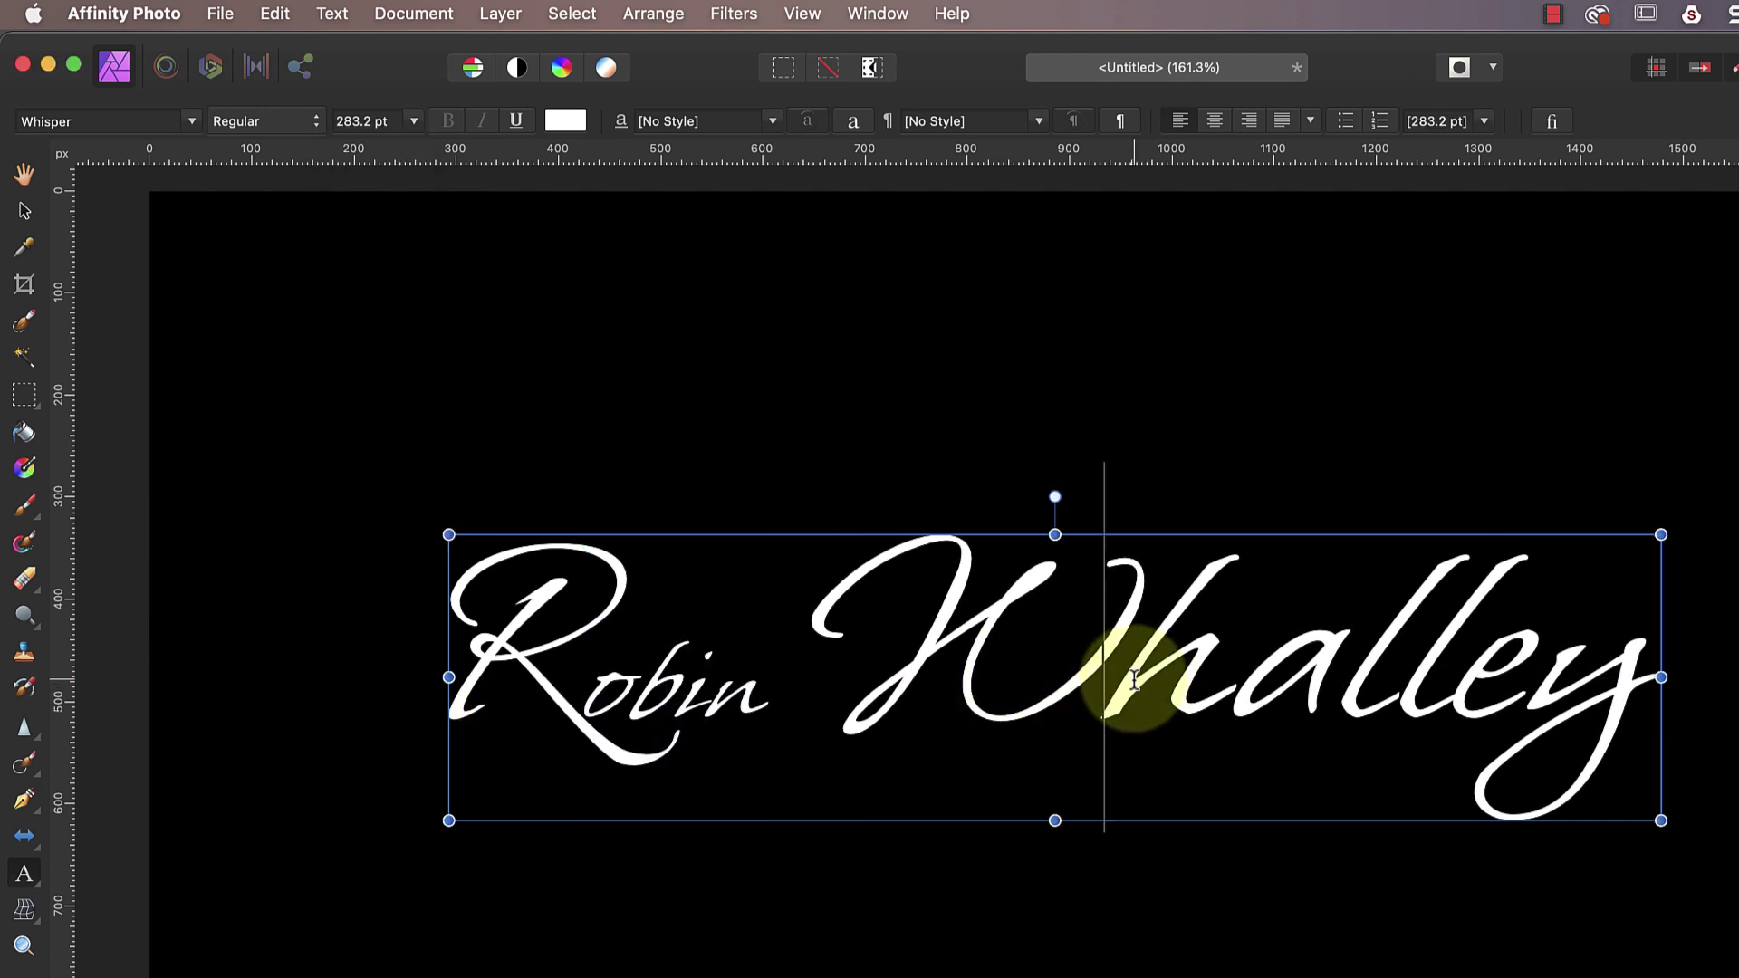
{"action": "left_click_drag", "start_coordinate": [1134, 681], "coordinate": [1617, 693]}
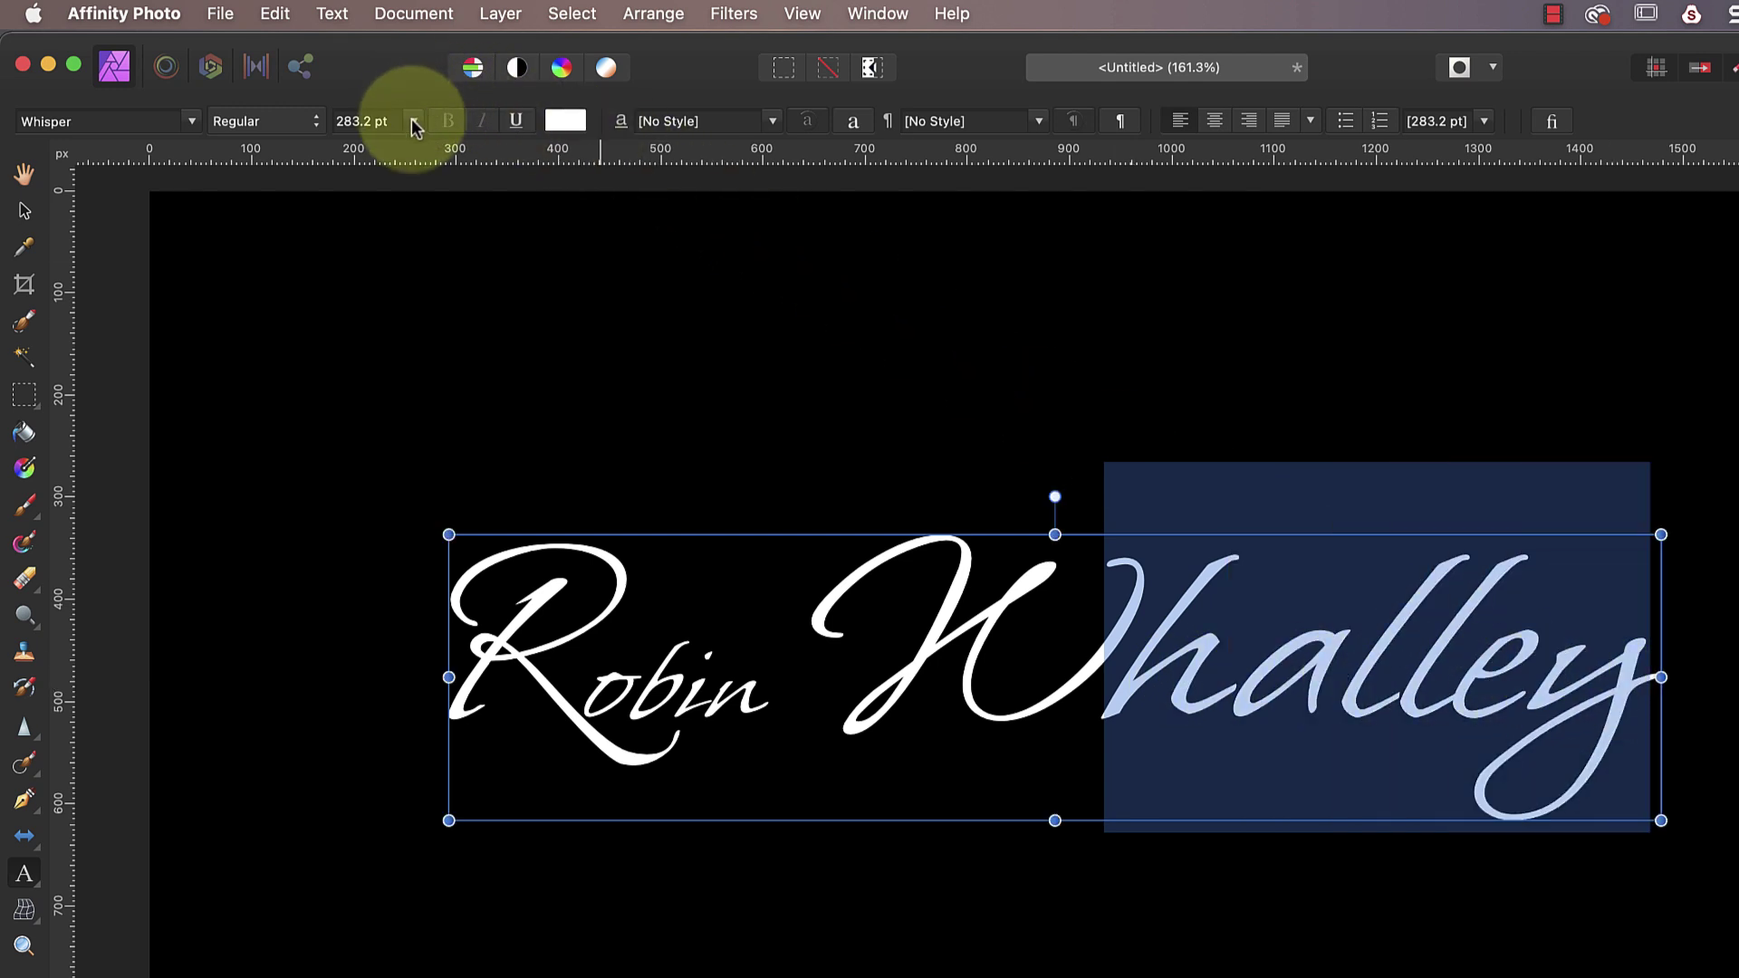
{"action": "left_click", "coordinate": [413, 122]}
{"action": "left_click", "coordinate": [377, 739]}
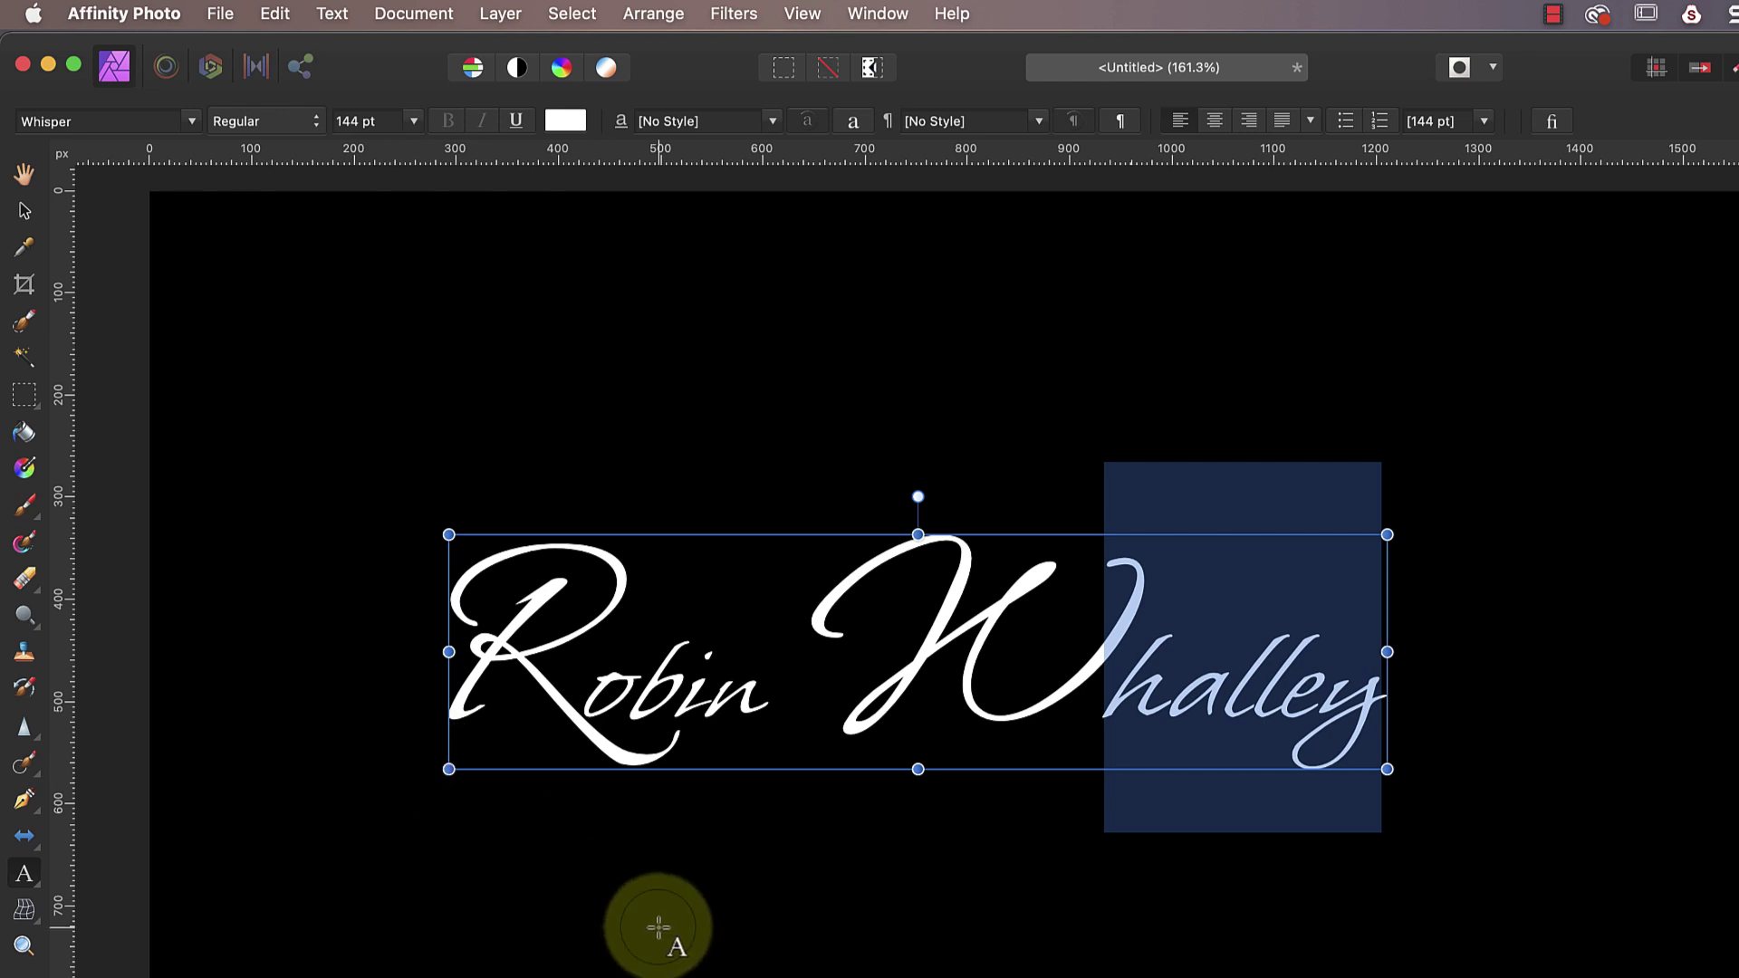
- Scale the whole name text up proportionally to about 1285 × 321 px
{"action": "left_click", "coordinate": [20, 201]}
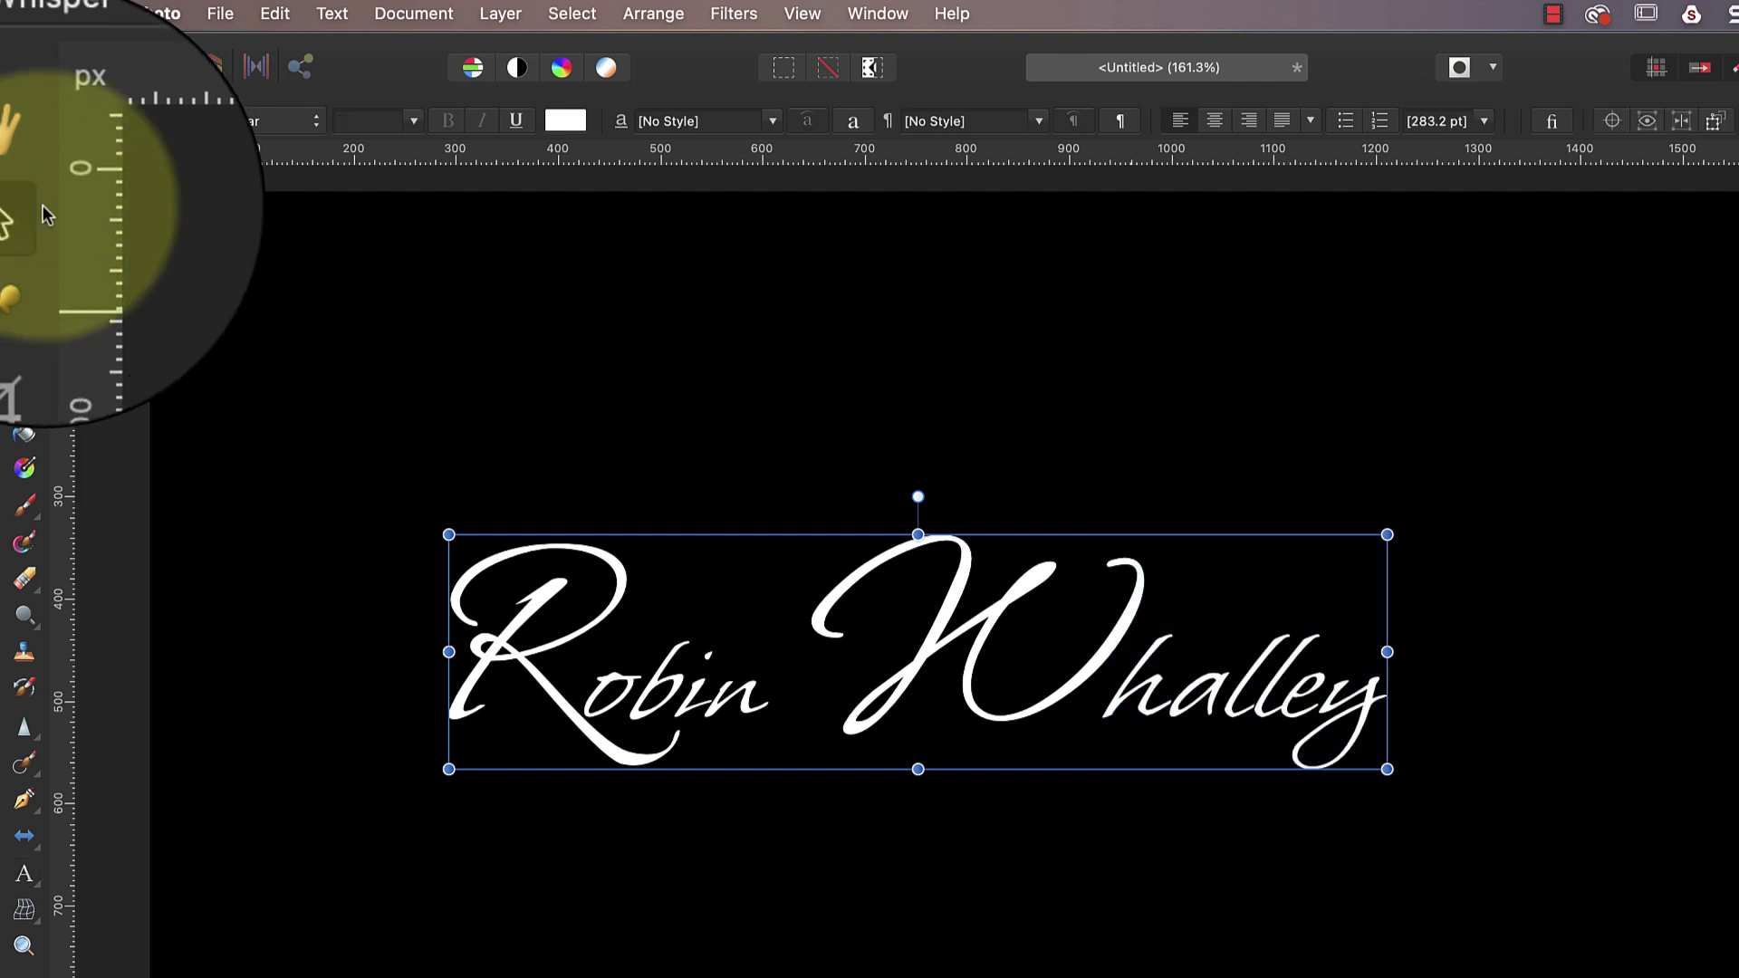
{"action": "left_click_drag", "start_coordinate": [1387, 769], "coordinate": [1738, 952]}
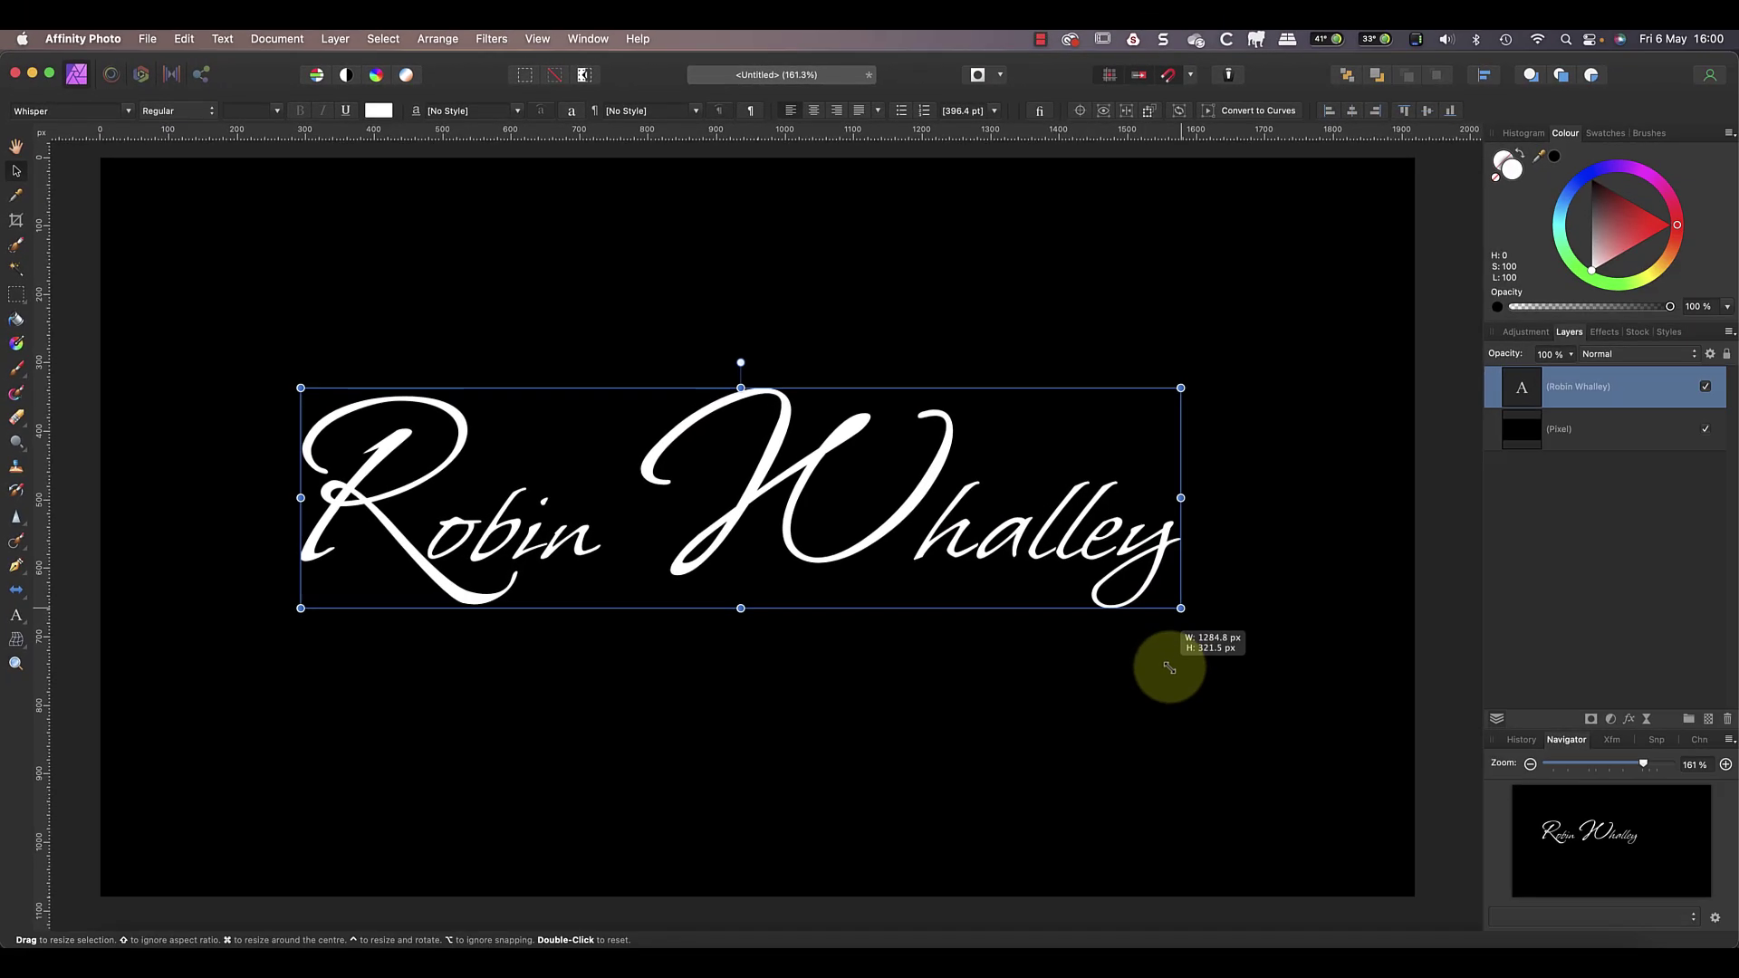
{"action": "left_click_drag", "start_coordinate": [1169, 667], "coordinate": [1167, 667]}
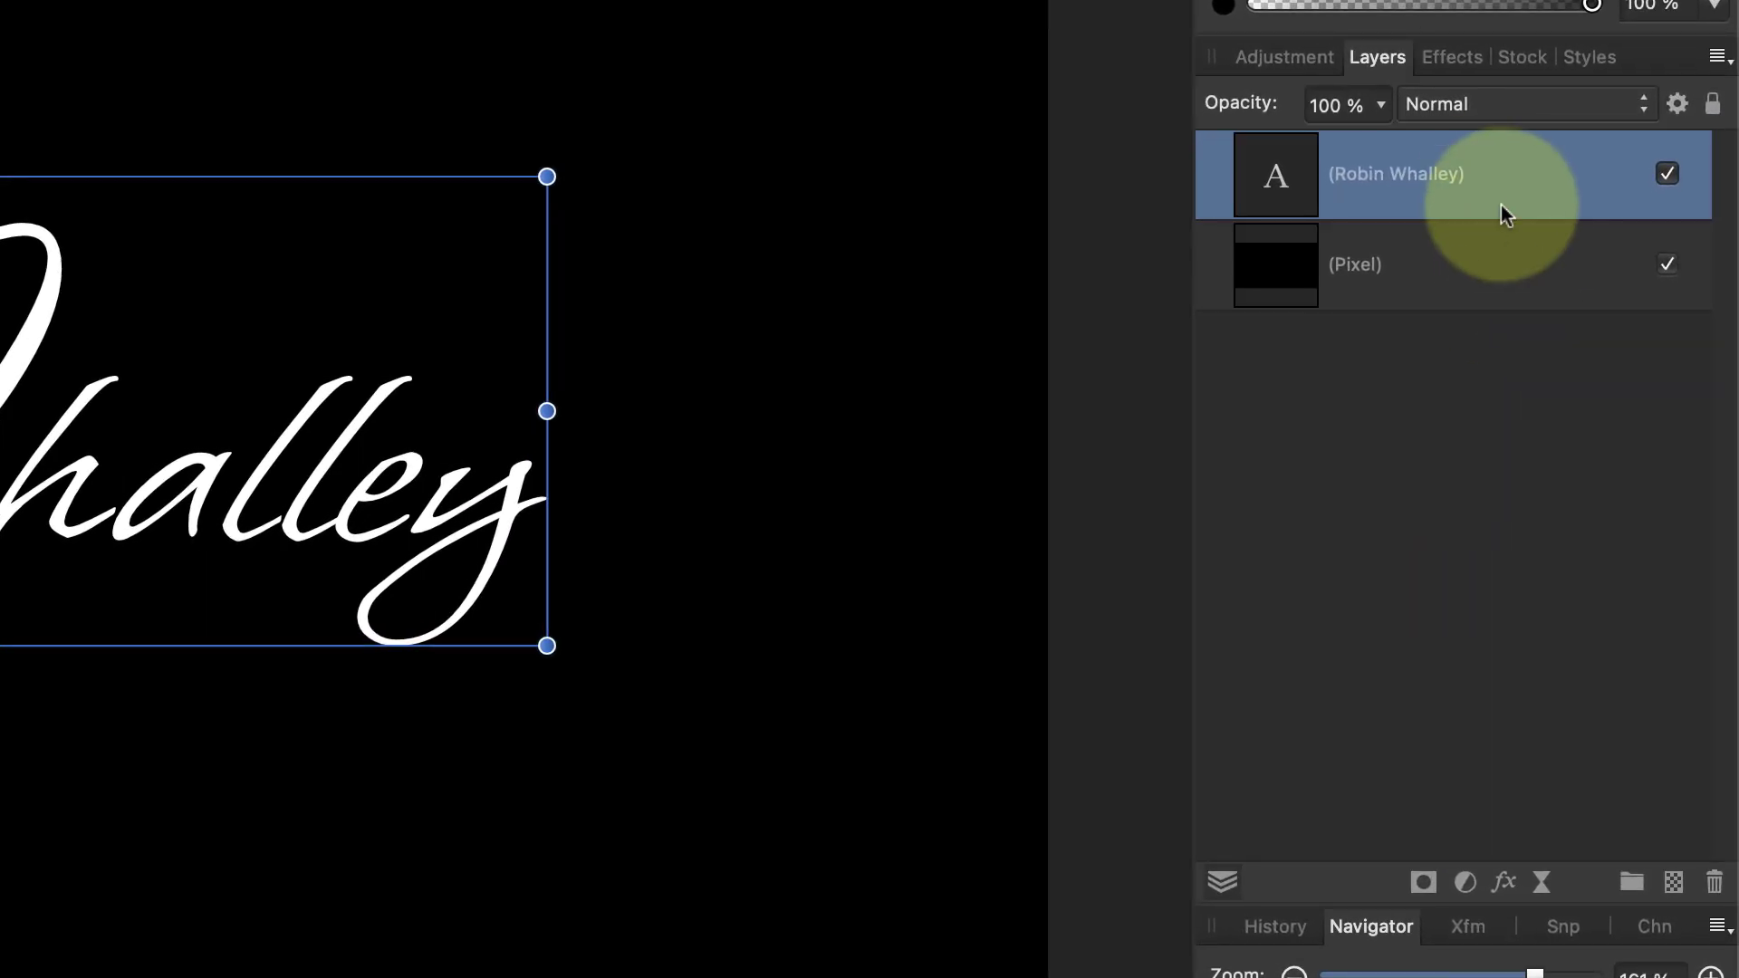
- Duplicate the name text layer and hide the original beneath it
{"action": "right_click", "coordinate": [1623, 388]}
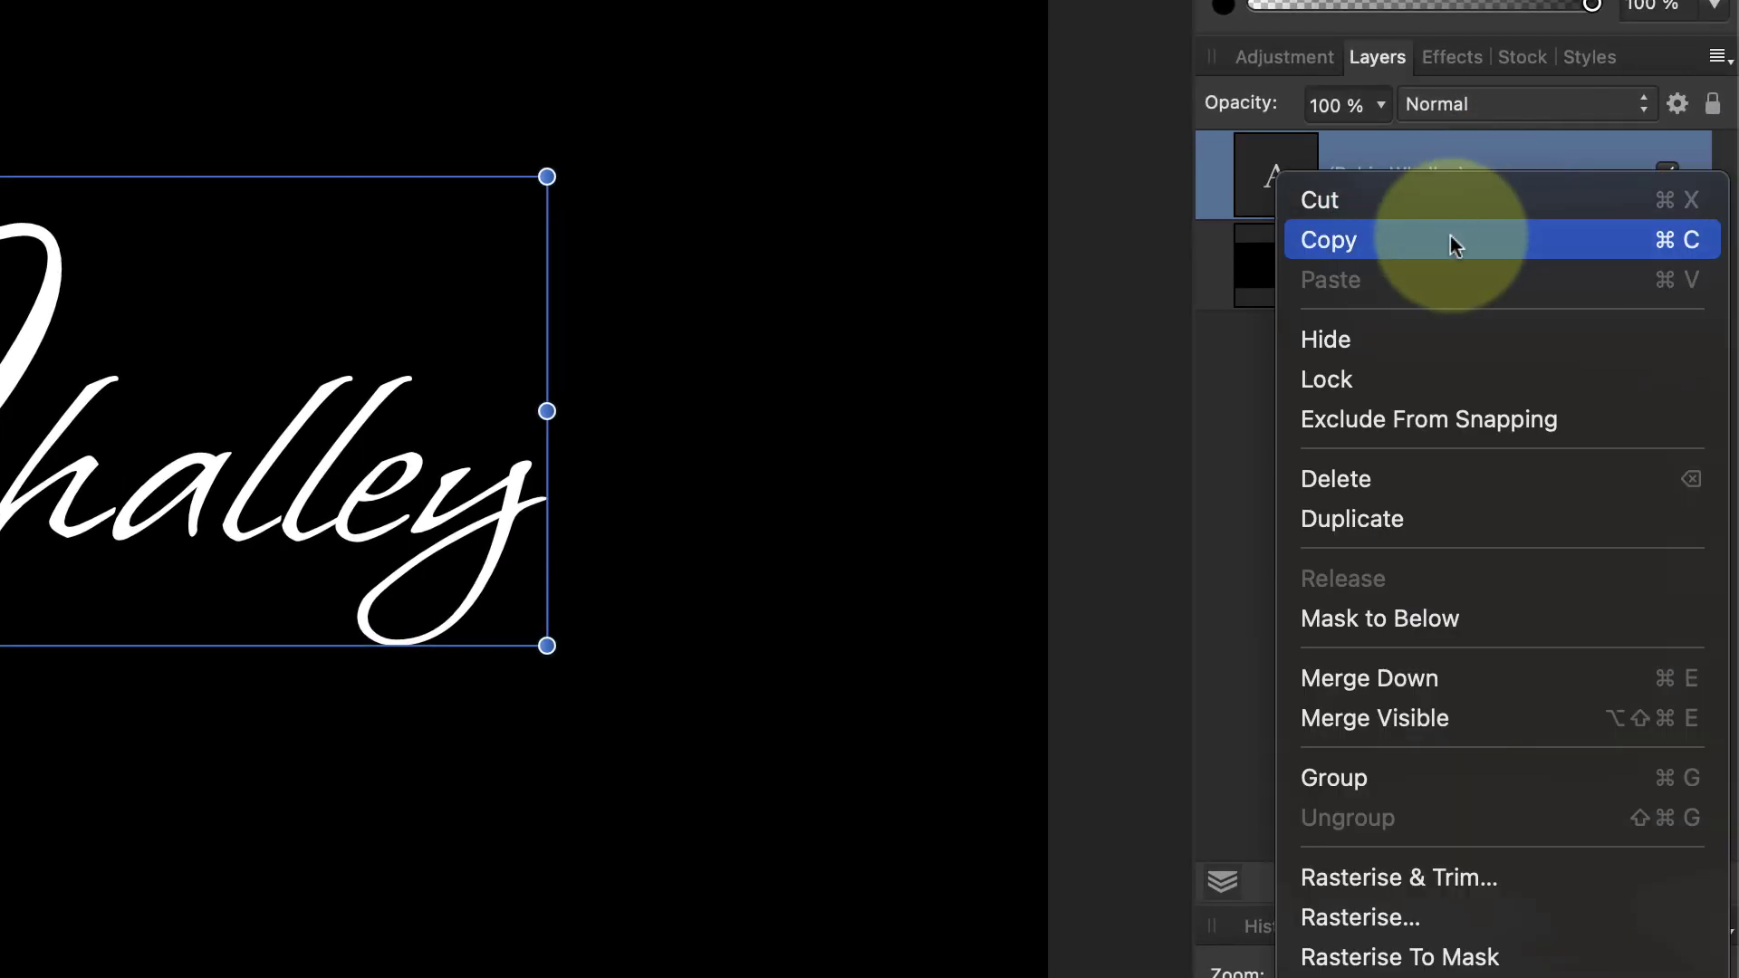
{"action": "left_click", "coordinate": [1376, 518]}
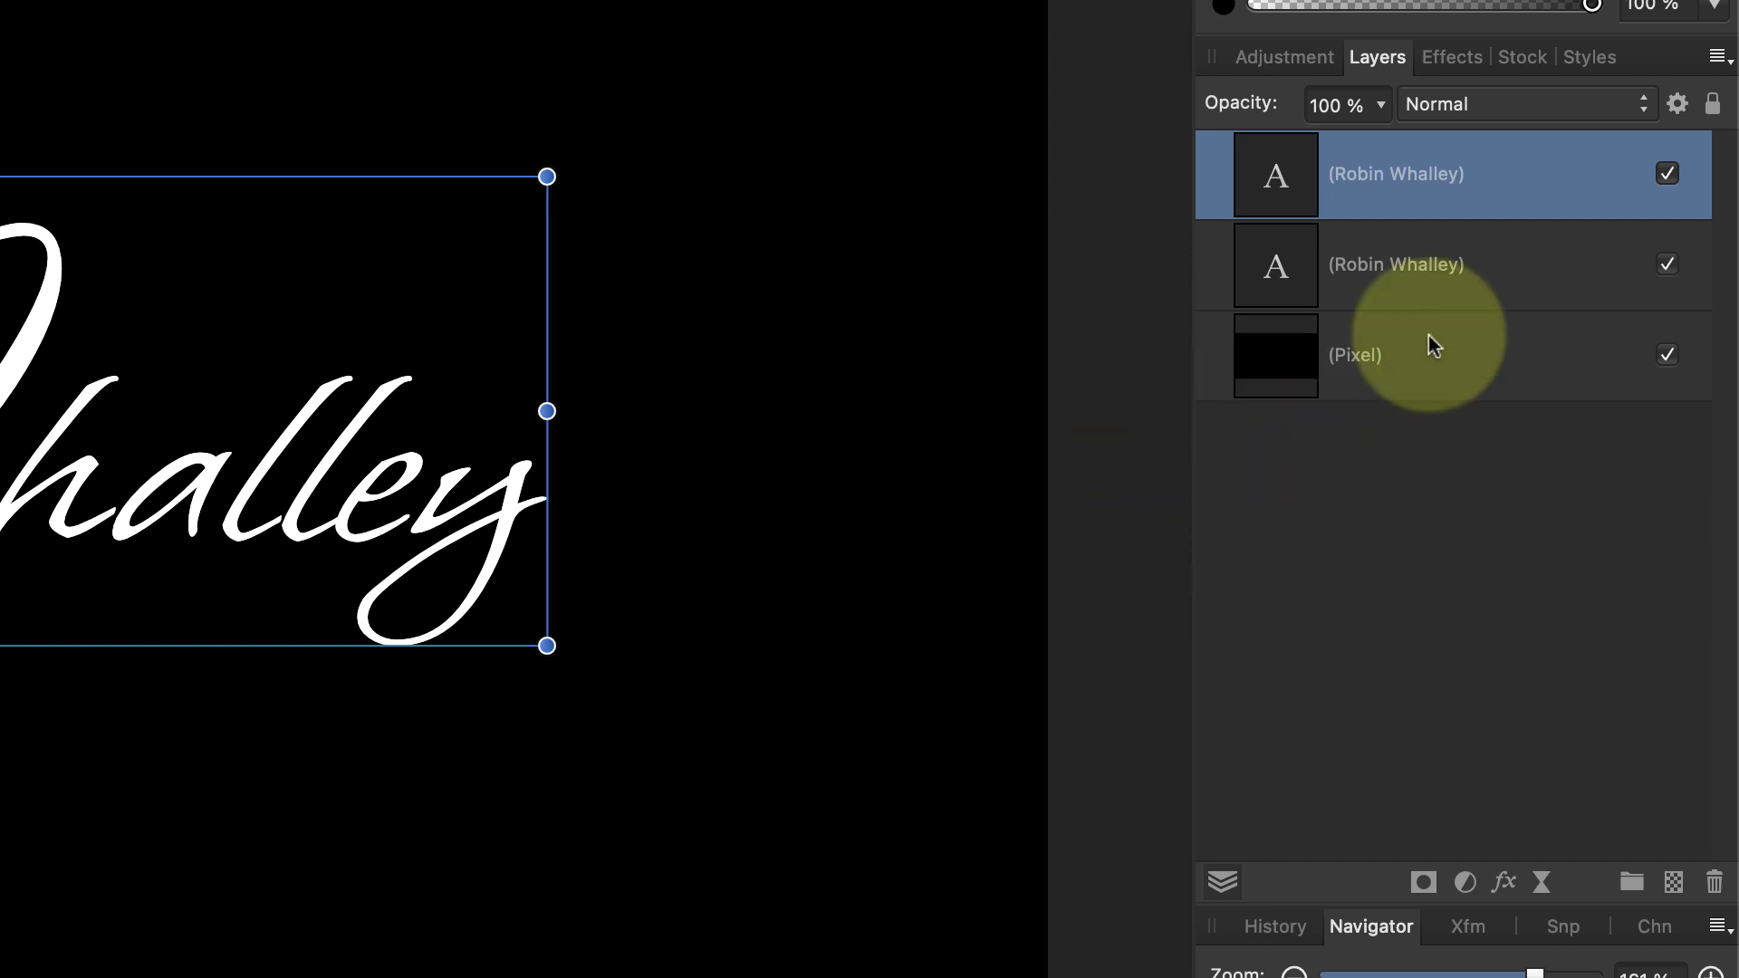
{"action": "left_click", "coordinate": [1667, 264]}
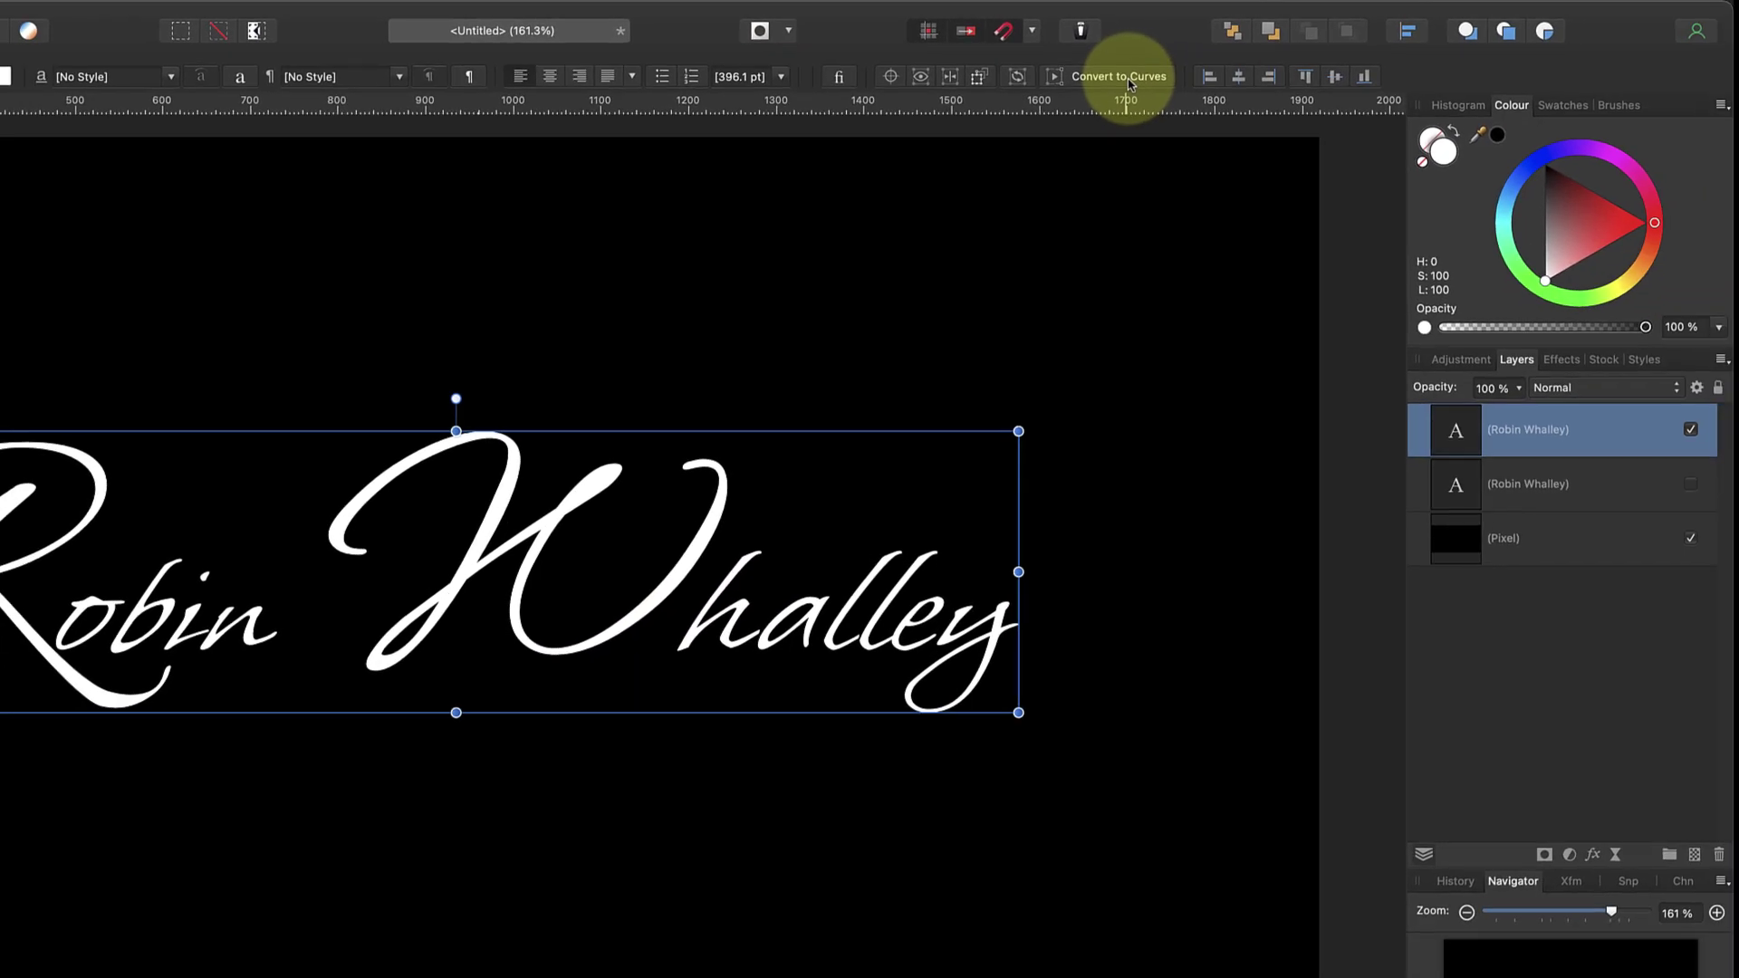
- Convert the visible name text to curves and expand its group to show the individual letter layers
{"action": "left_click", "coordinate": [1129, 81]}
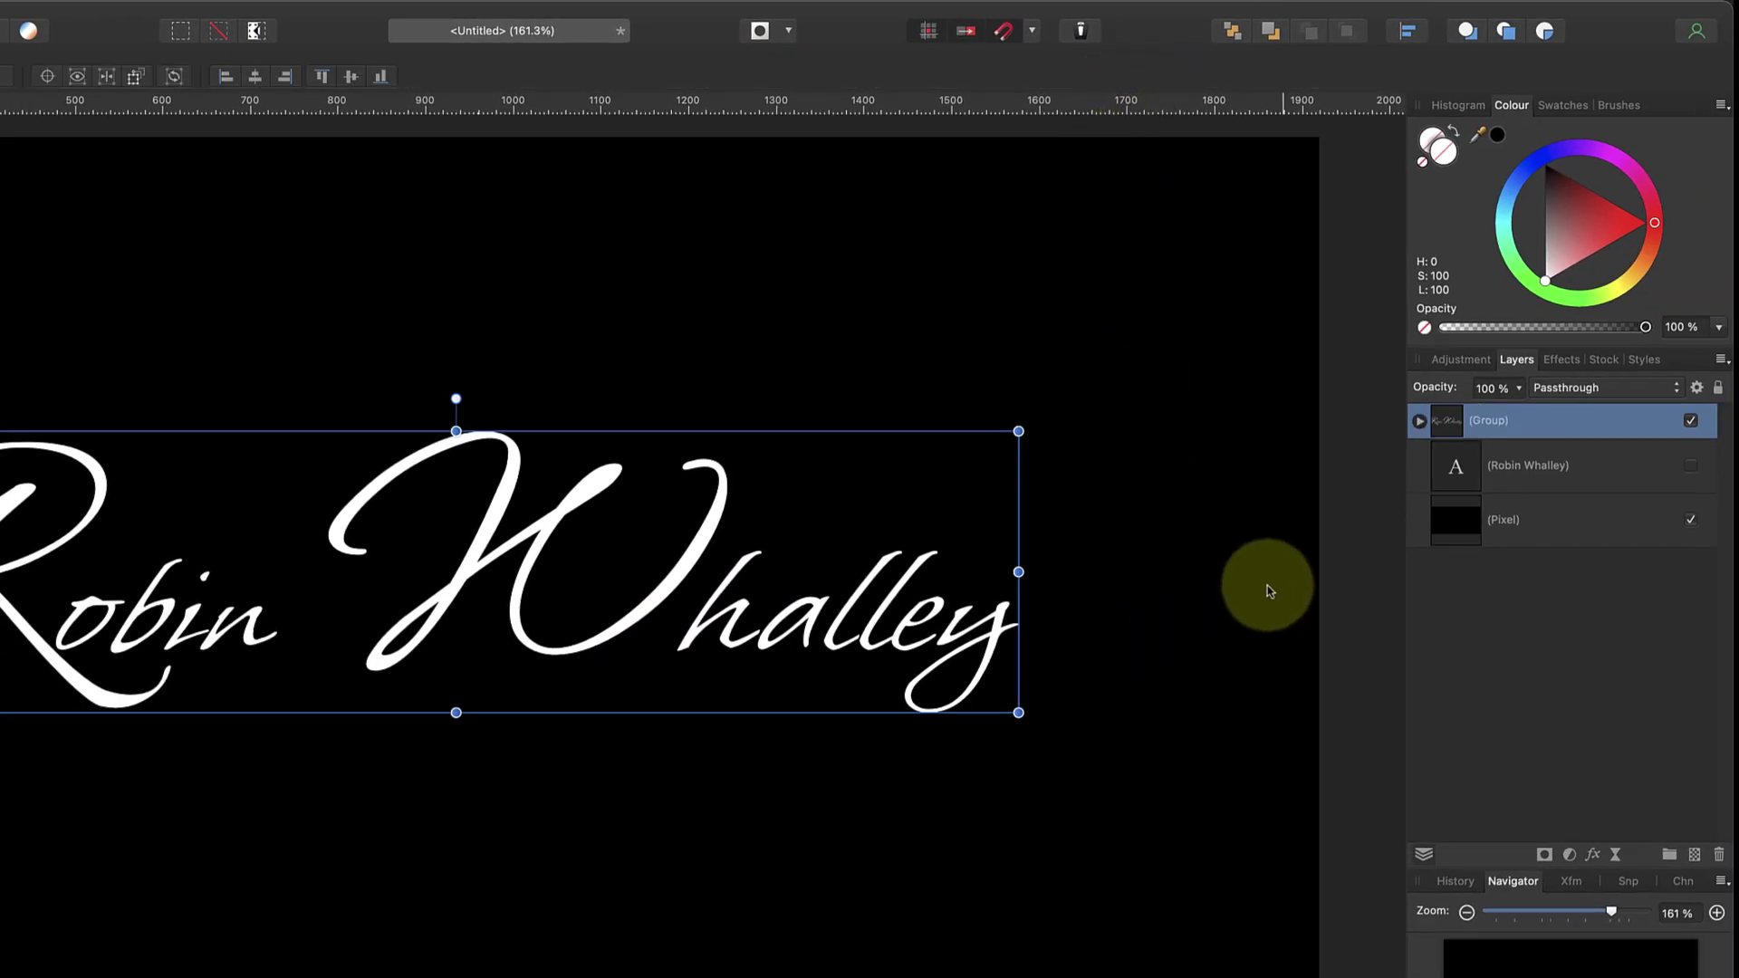
{"action": "left_click", "coordinate": [1419, 422]}
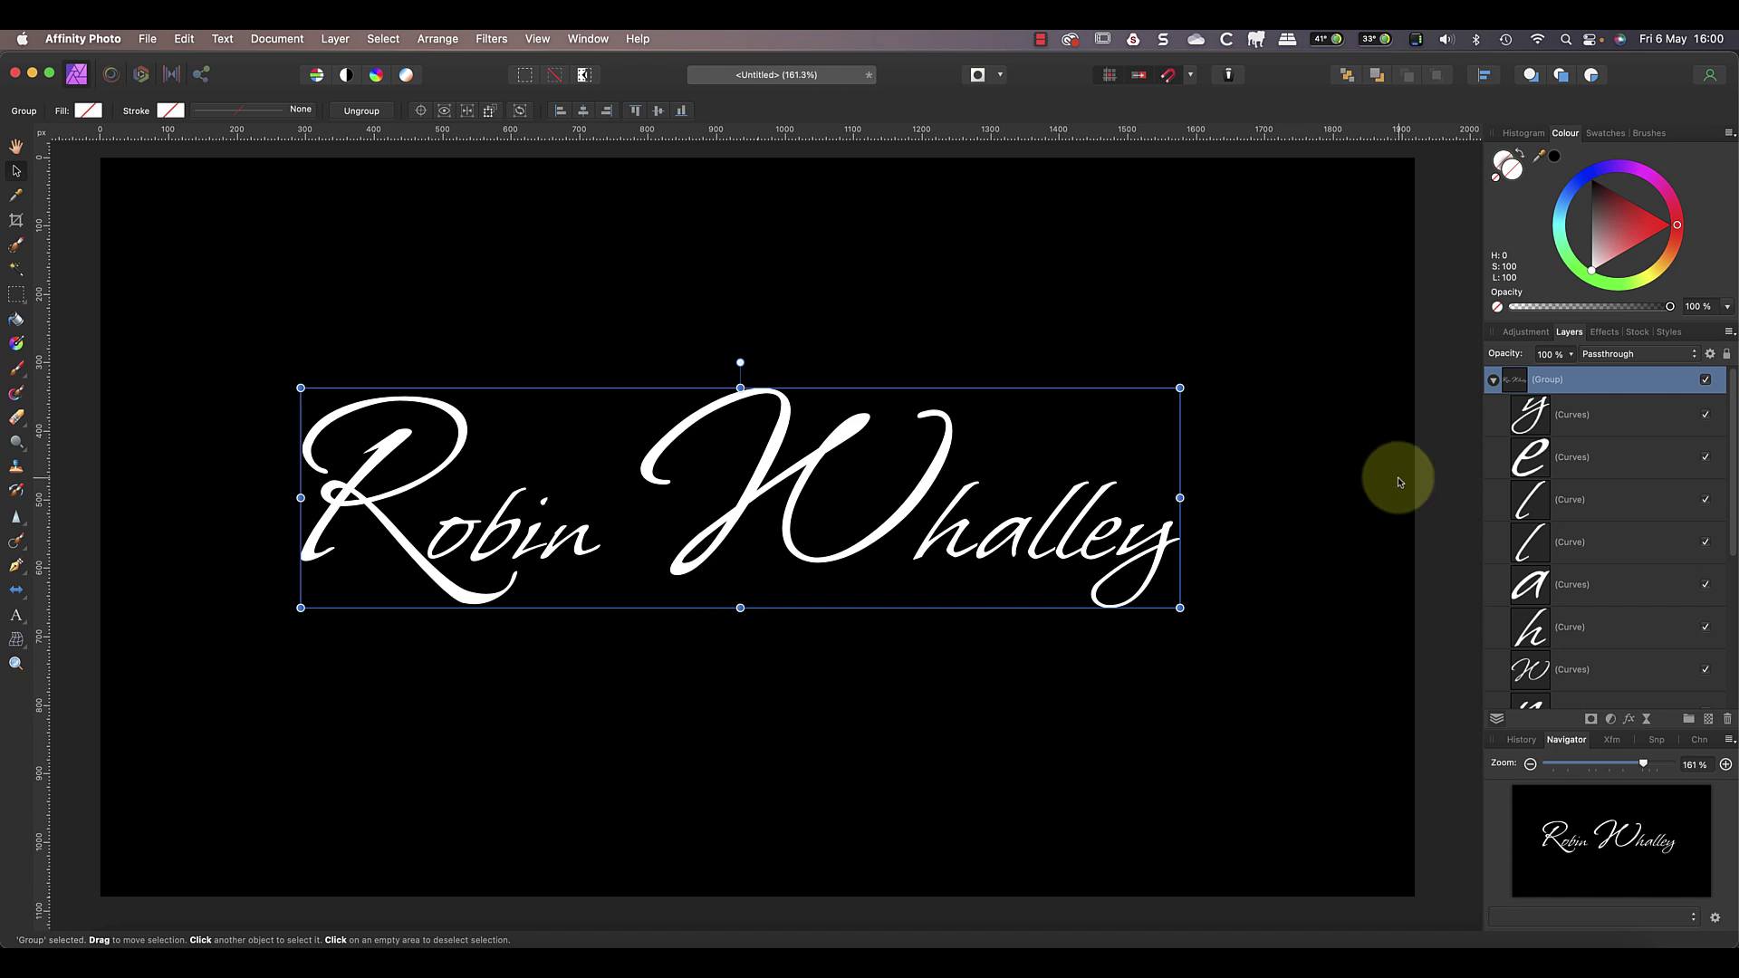
- Select the curves layer of the first name's capital initial and shift that letter slightly left
{"action": "scroll", "coordinate": [1561, 580], "scroll_direction": "down", "scroll_amount": 5}
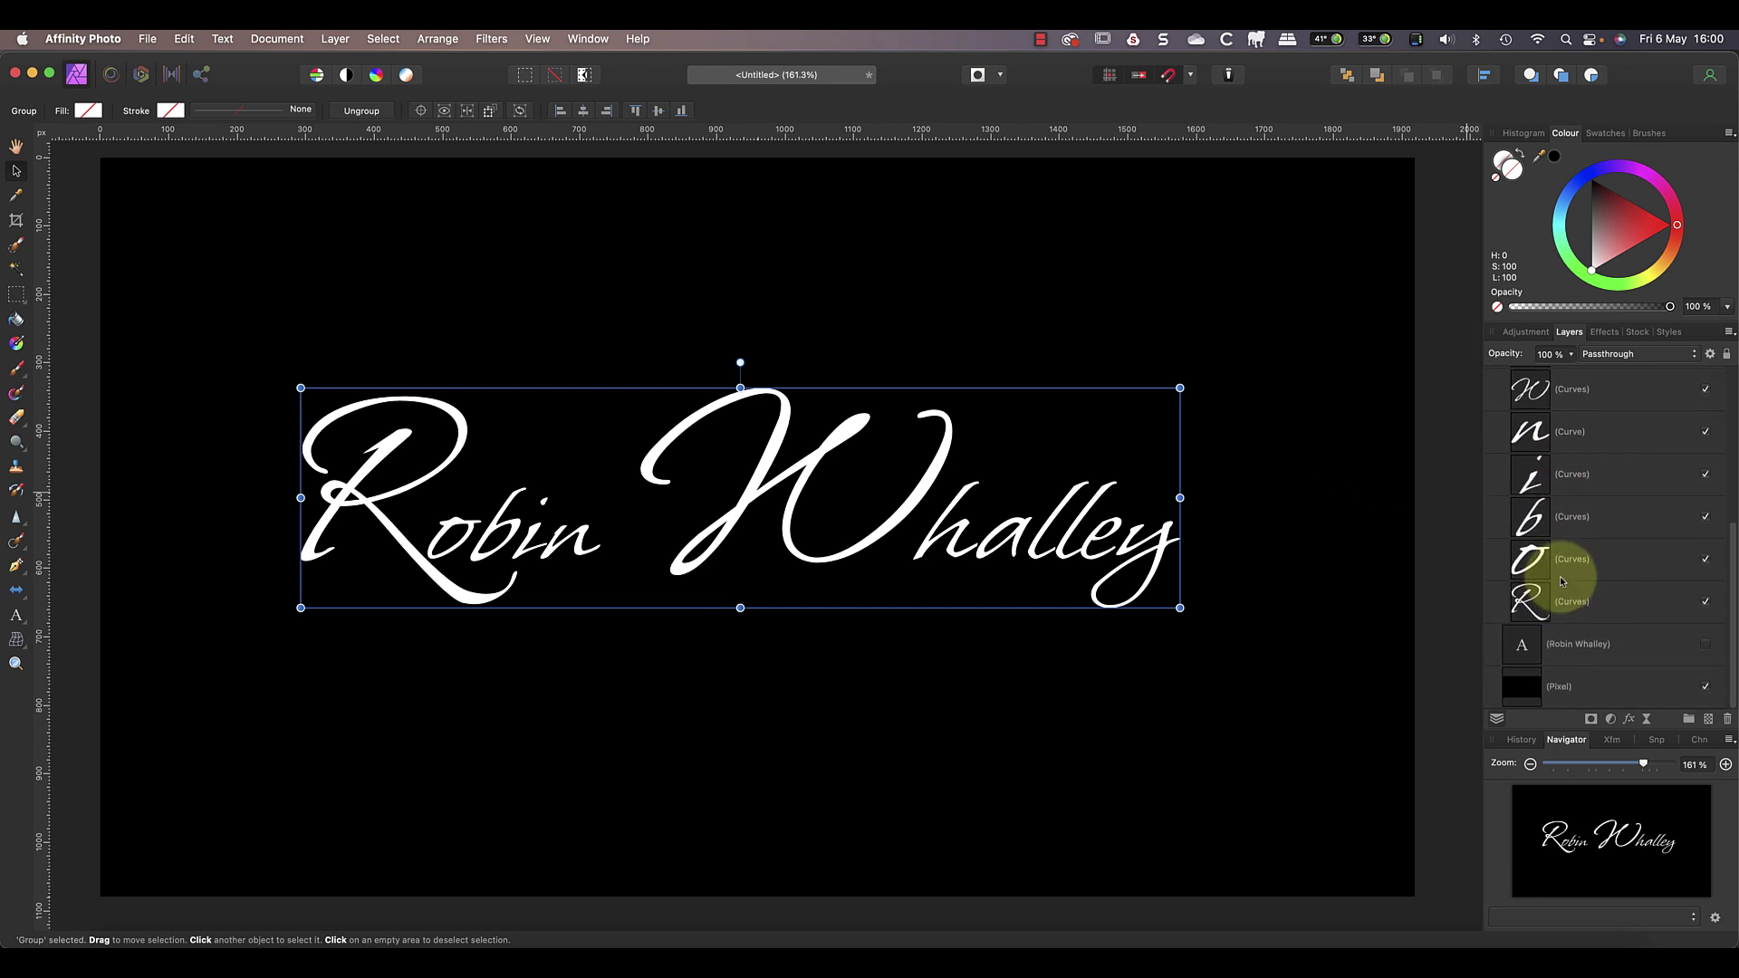
{"action": "left_click", "coordinate": [1540, 603]}
{"action": "left_click_drag", "start_coordinate": [349, 485], "coordinate": [342, 489]}
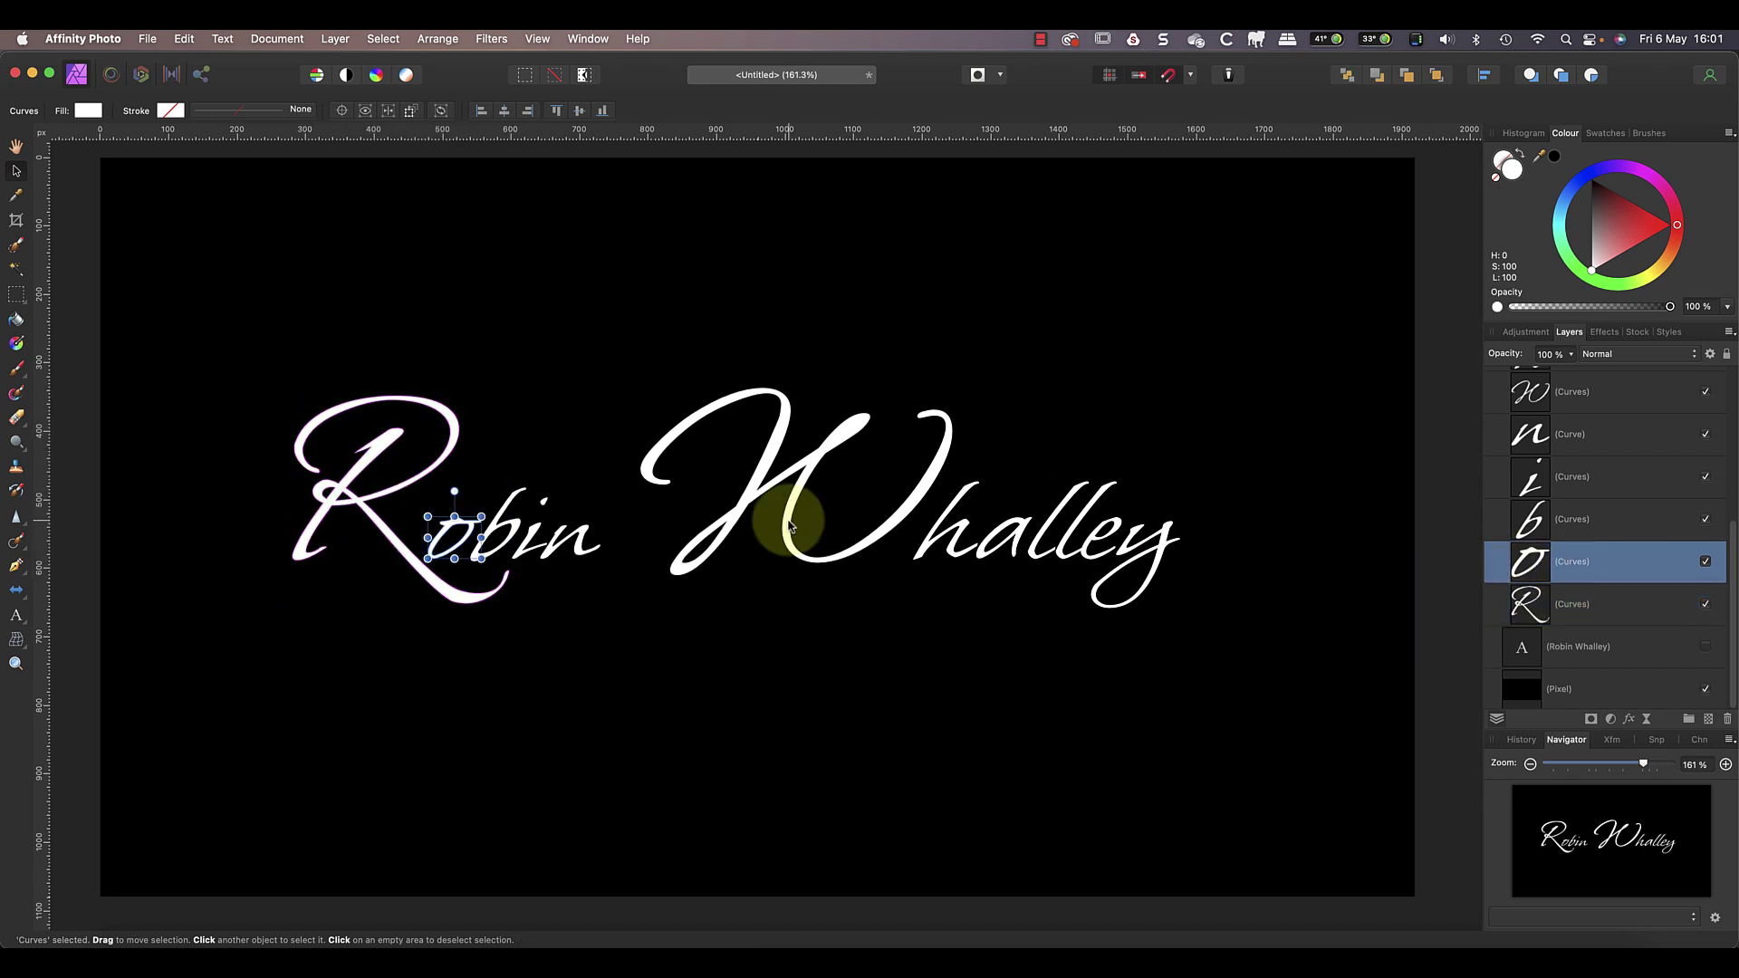
- Refine the letter spacing by nudging individual lowercase letters in both names, including moving the surname's last letter slightly left
{"action": "left_click", "coordinate": [466, 542]}
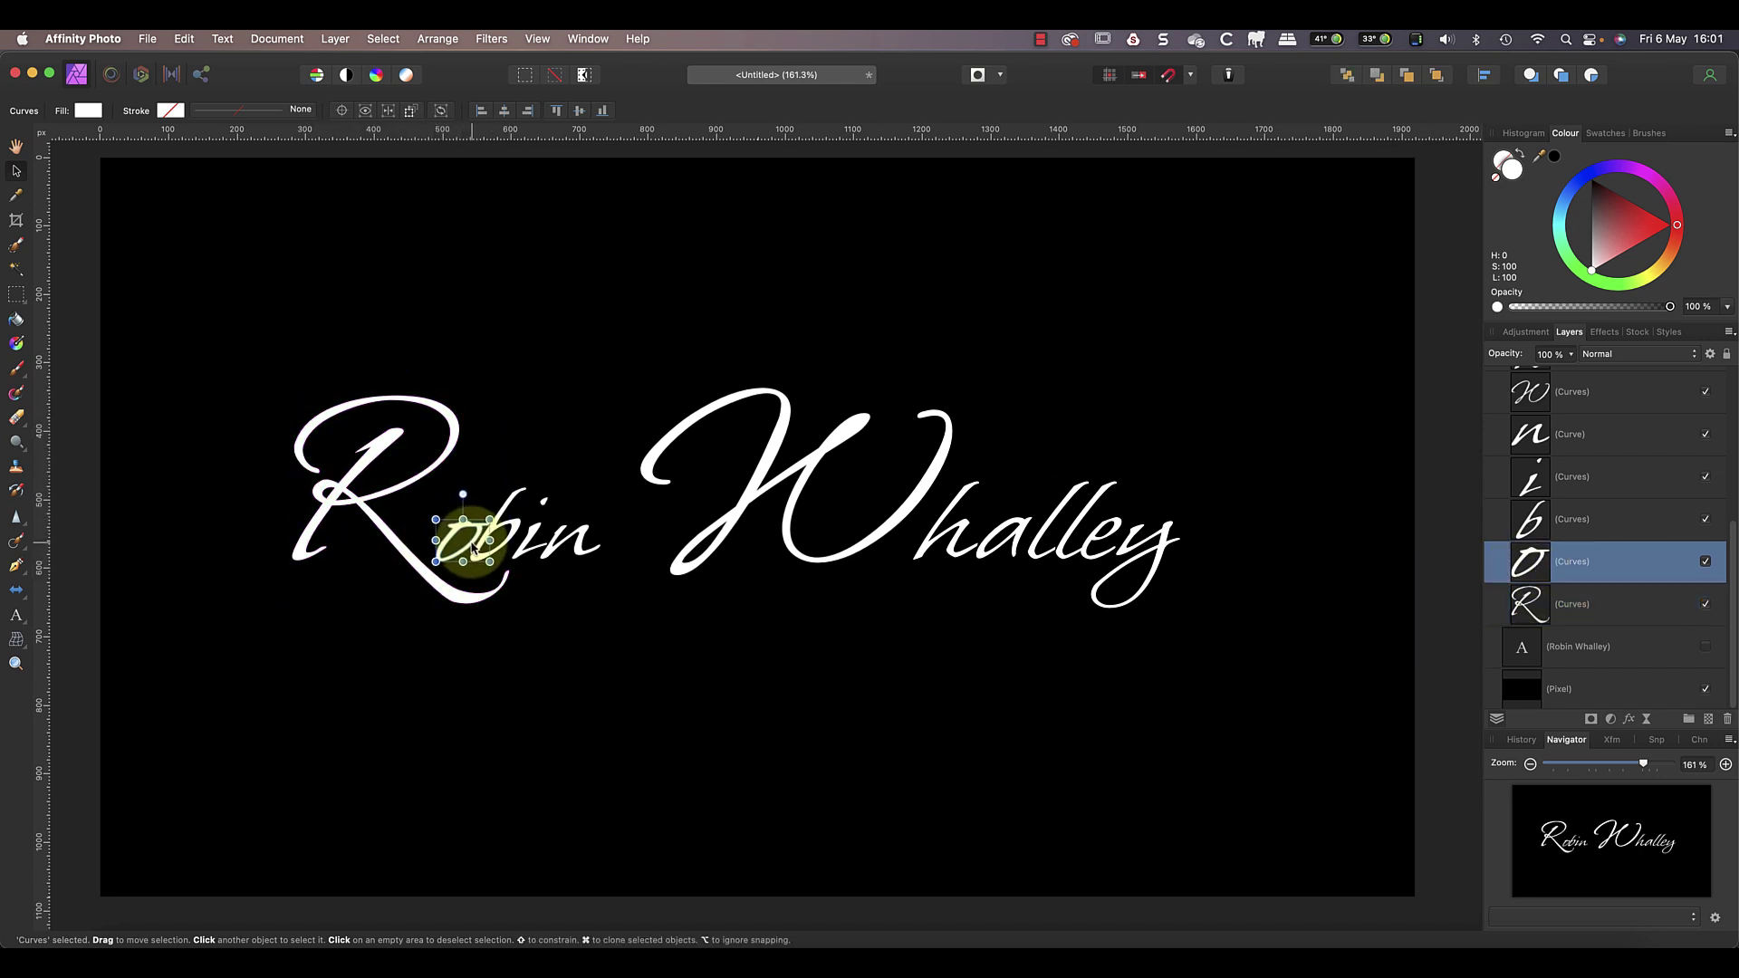
{"action": "left_click", "coordinate": [530, 543]}
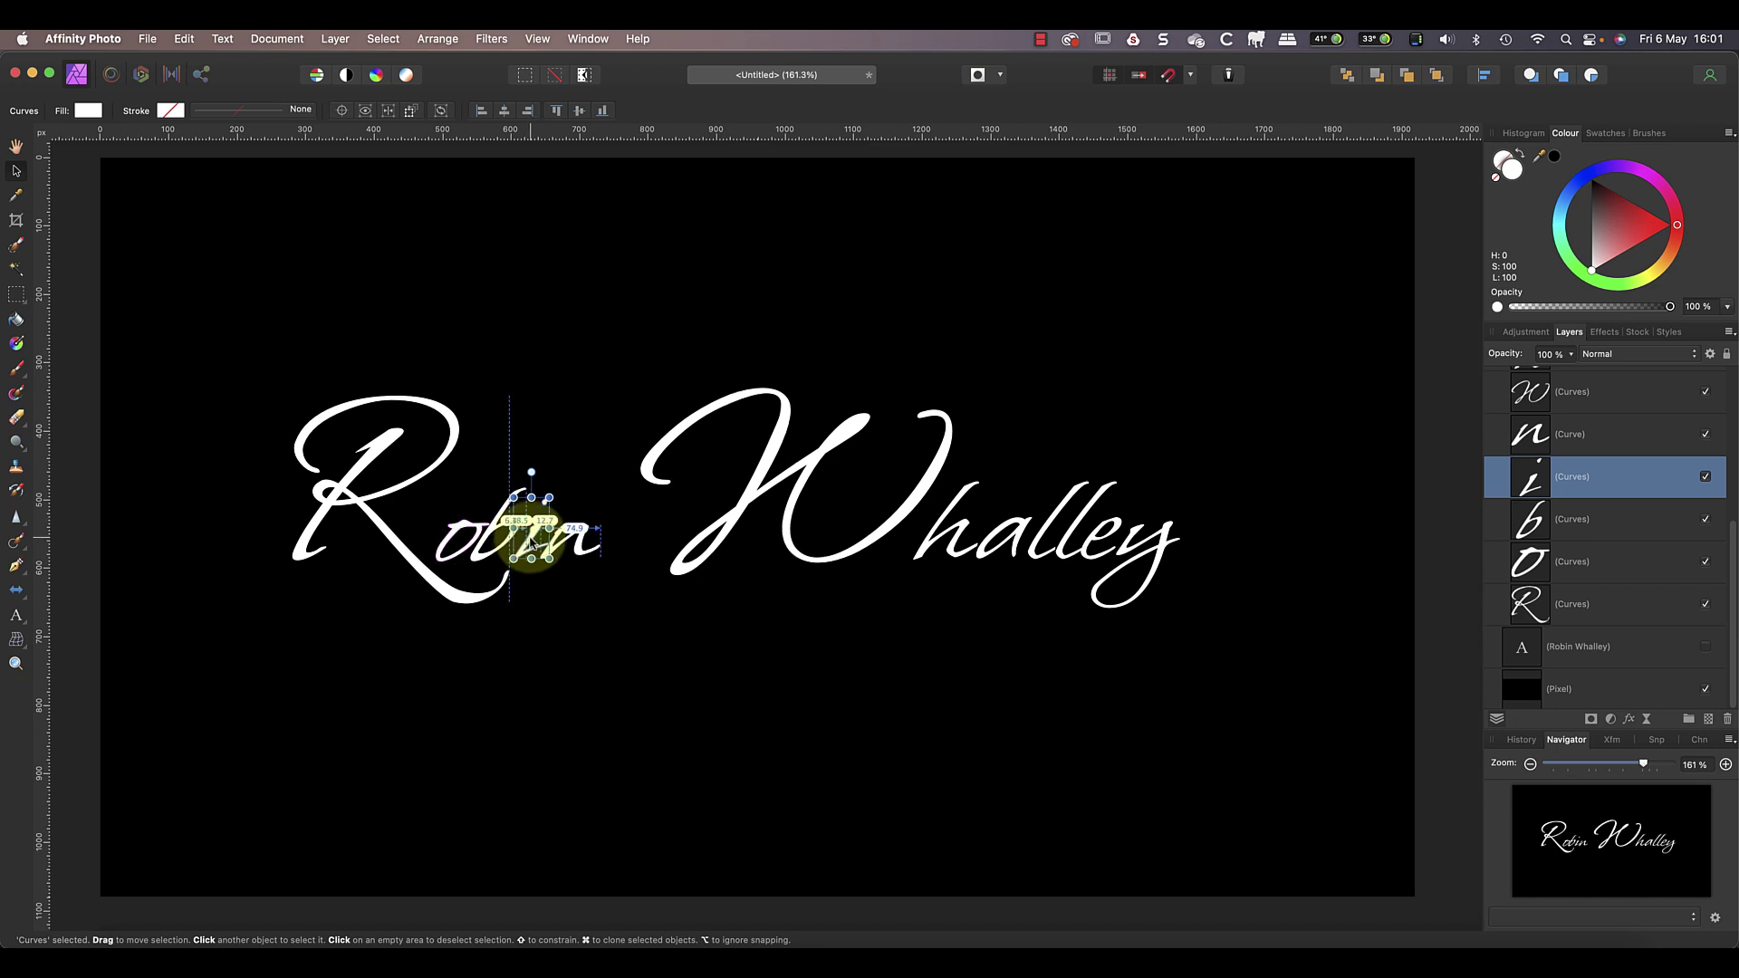
{"action": "left_click", "coordinate": [956, 542]}
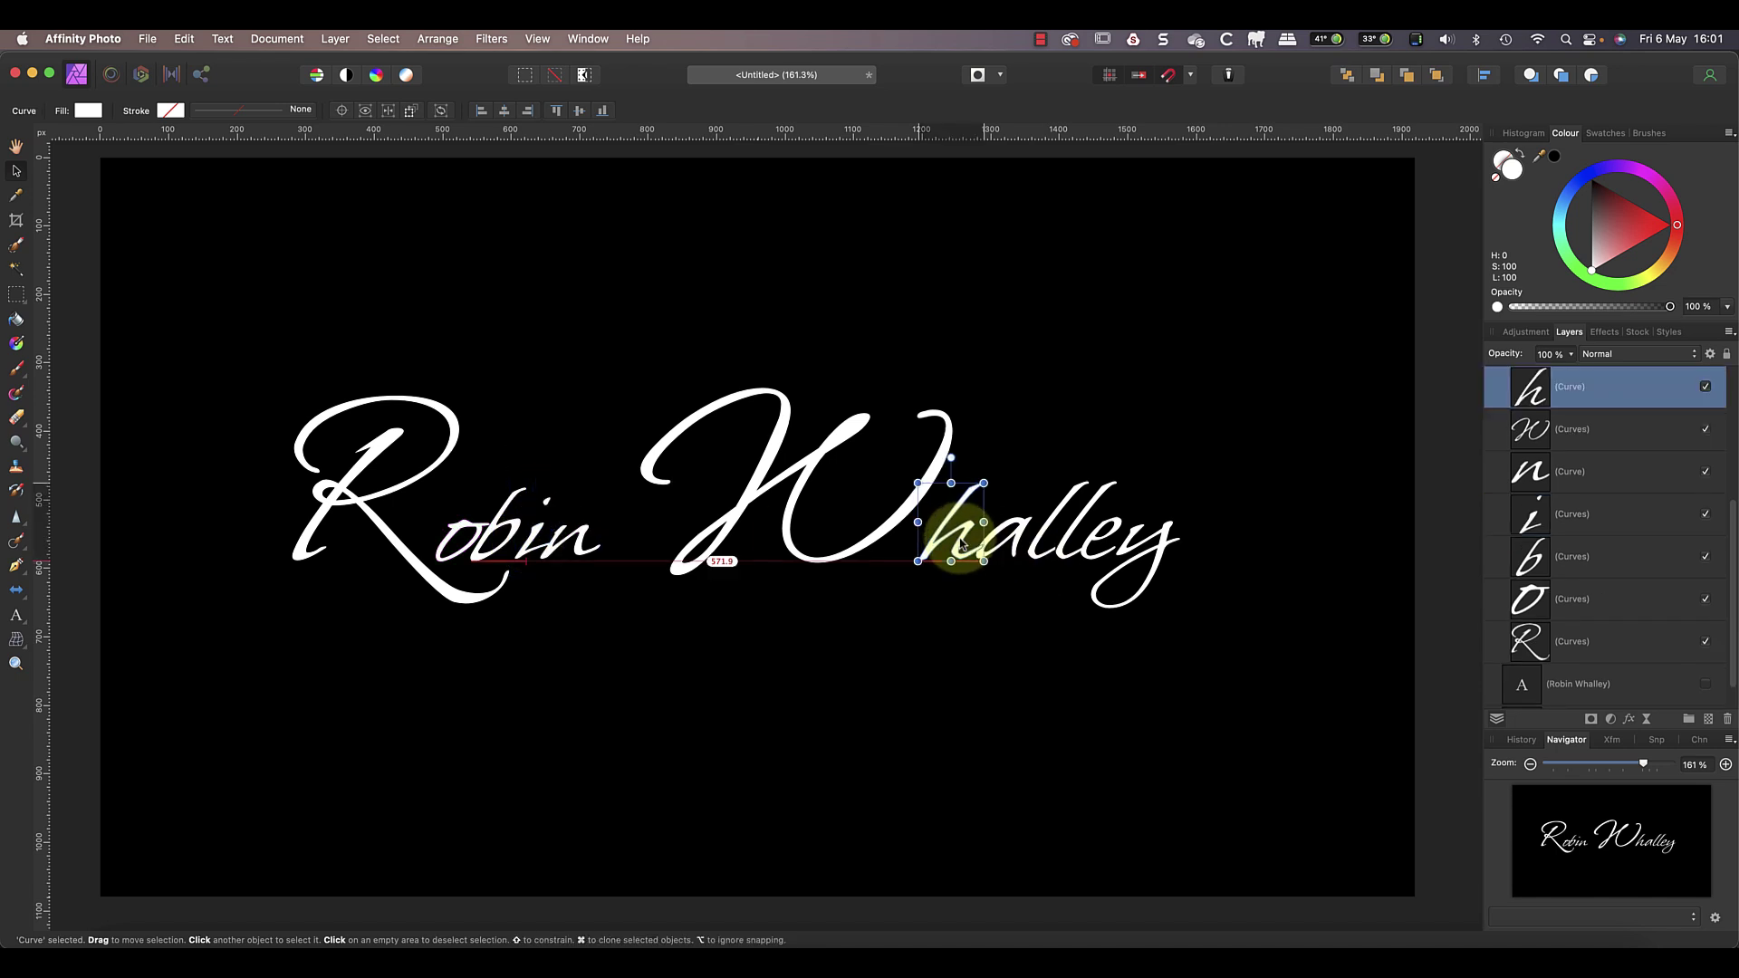
{"action": "left_click", "coordinate": [1135, 544]}
{"action": "left_click_drag", "start_coordinate": [1139, 544], "coordinate": [1133, 543]}
{"action": "left_click", "coordinate": [1085, 503]}
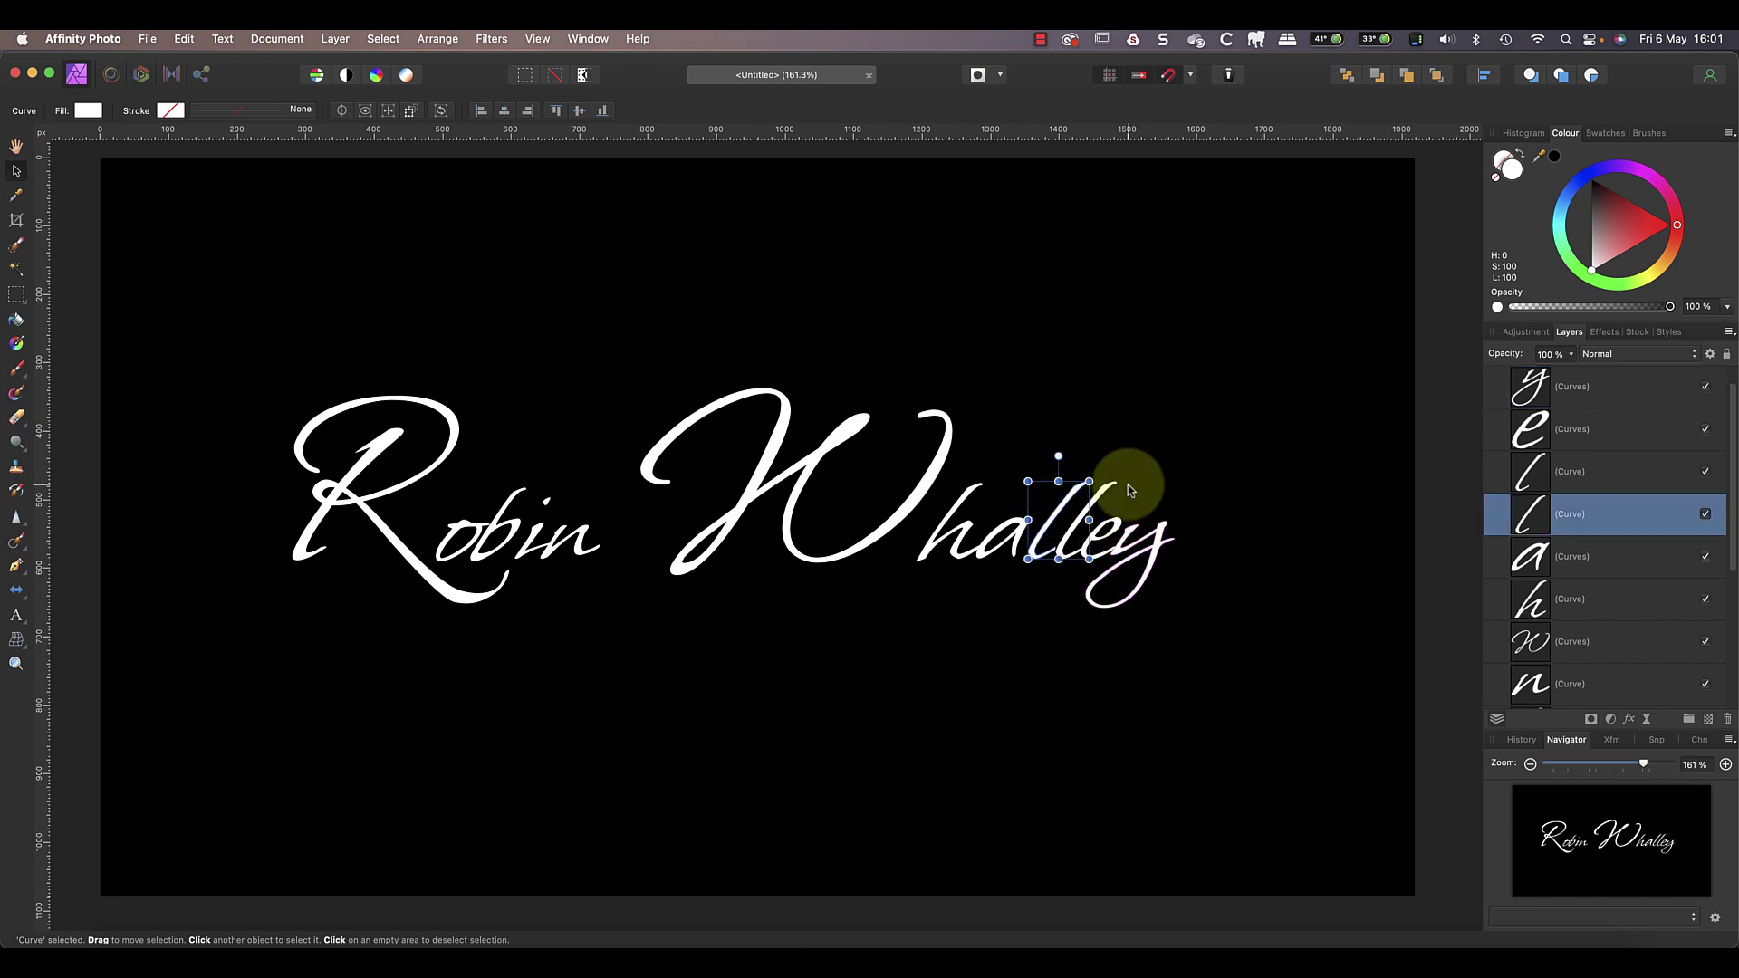
- Move the first name's capital initial lower and enlarge it so it extends well below the small letters
{"action": "left_click", "coordinate": [1366, 720]}
{"action": "left_click", "coordinate": [1558, 604]}
{"action": "left_click_drag", "start_coordinate": [342, 504], "coordinate": [363, 543]}
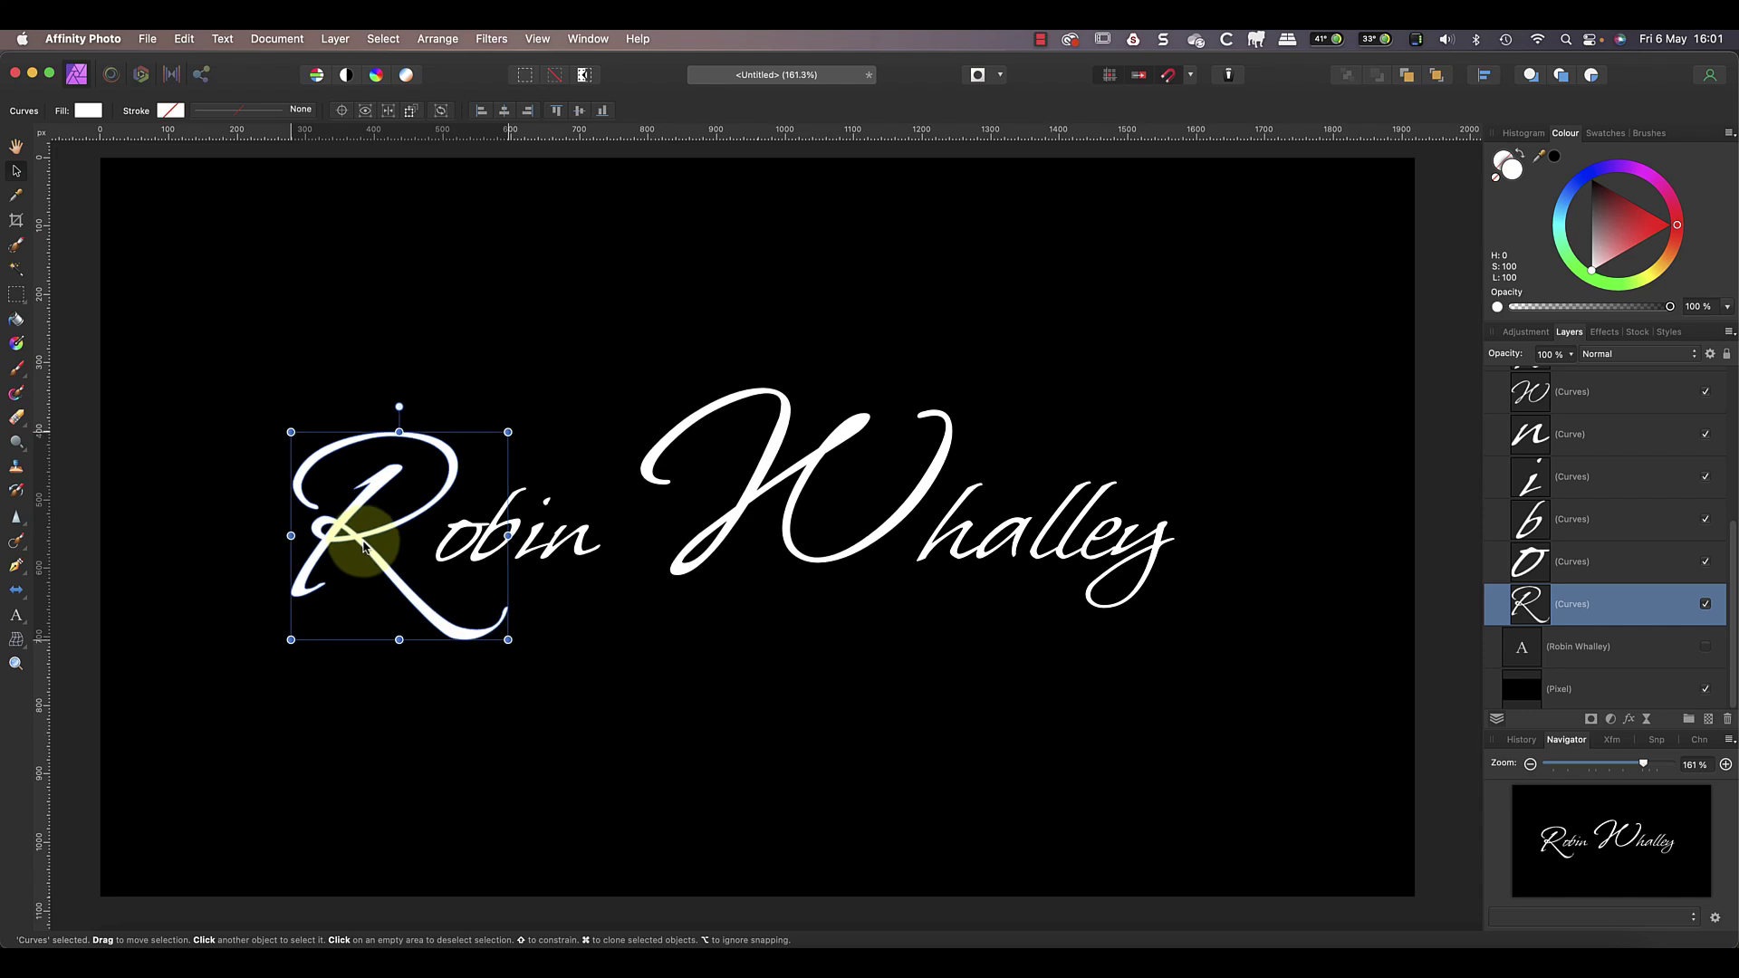
{"action": "left_click_drag", "start_coordinate": [508, 640], "coordinate": [532, 674]}
{"action": "left_click_drag", "start_coordinate": [408, 601], "coordinate": [395, 600]}
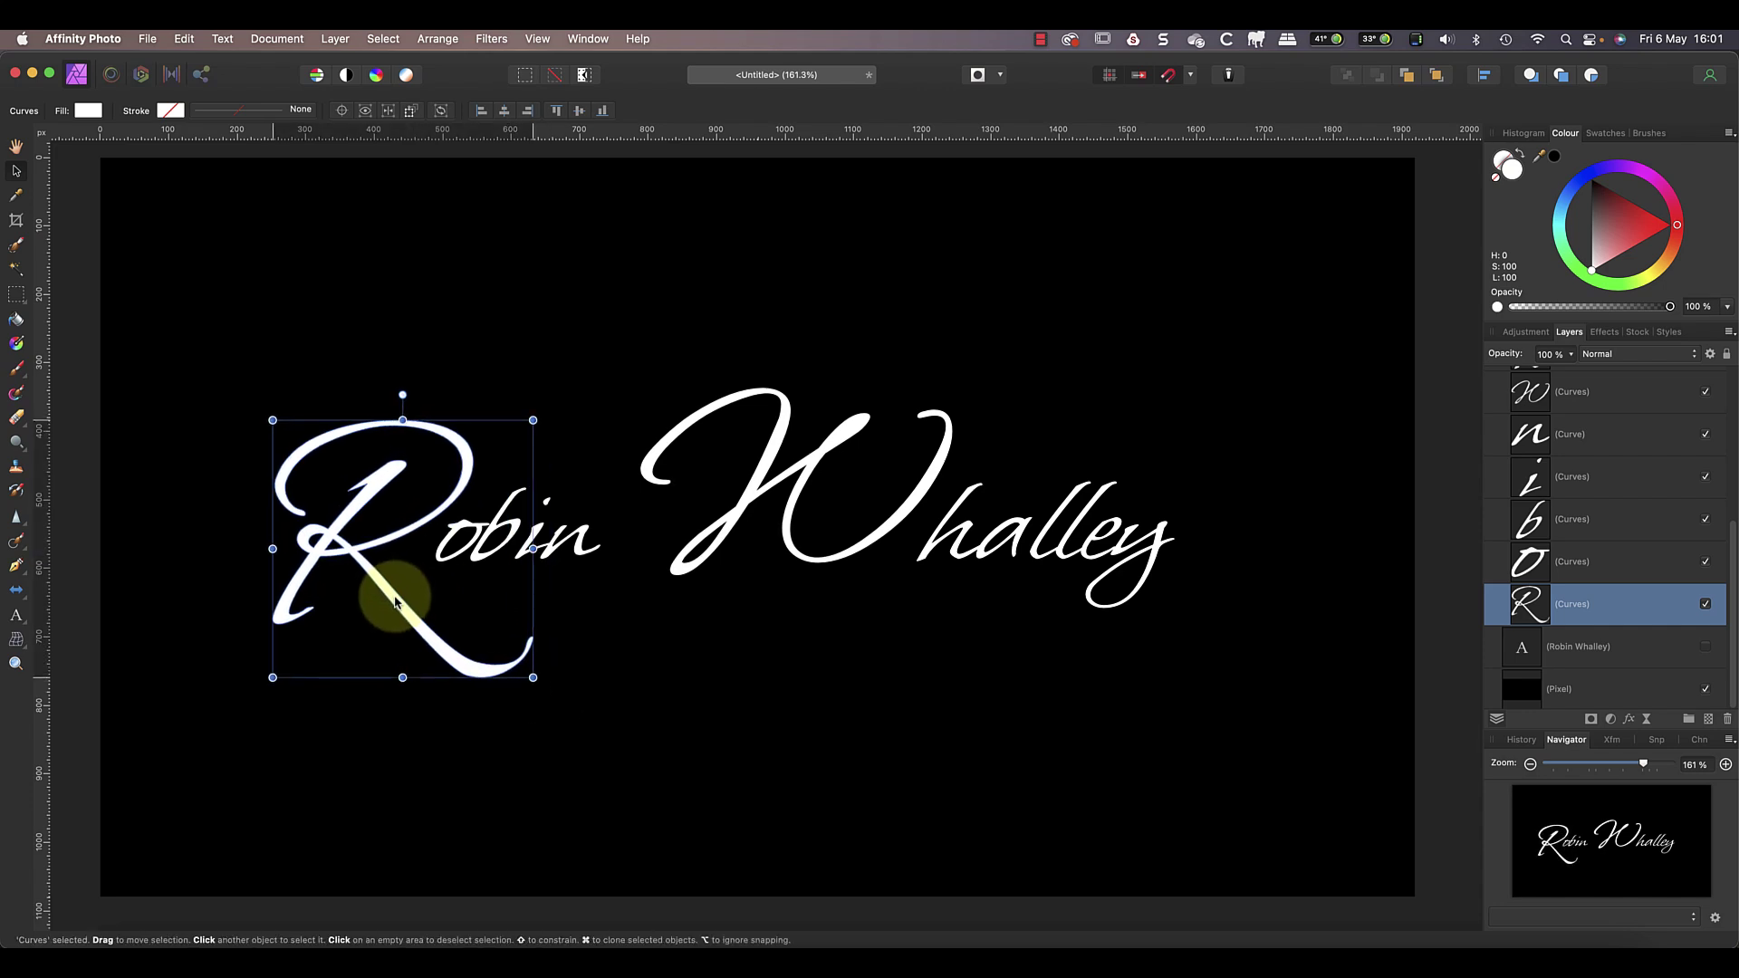
{"action": "left_click_drag", "start_coordinate": [533, 677], "coordinate": [537, 684]}
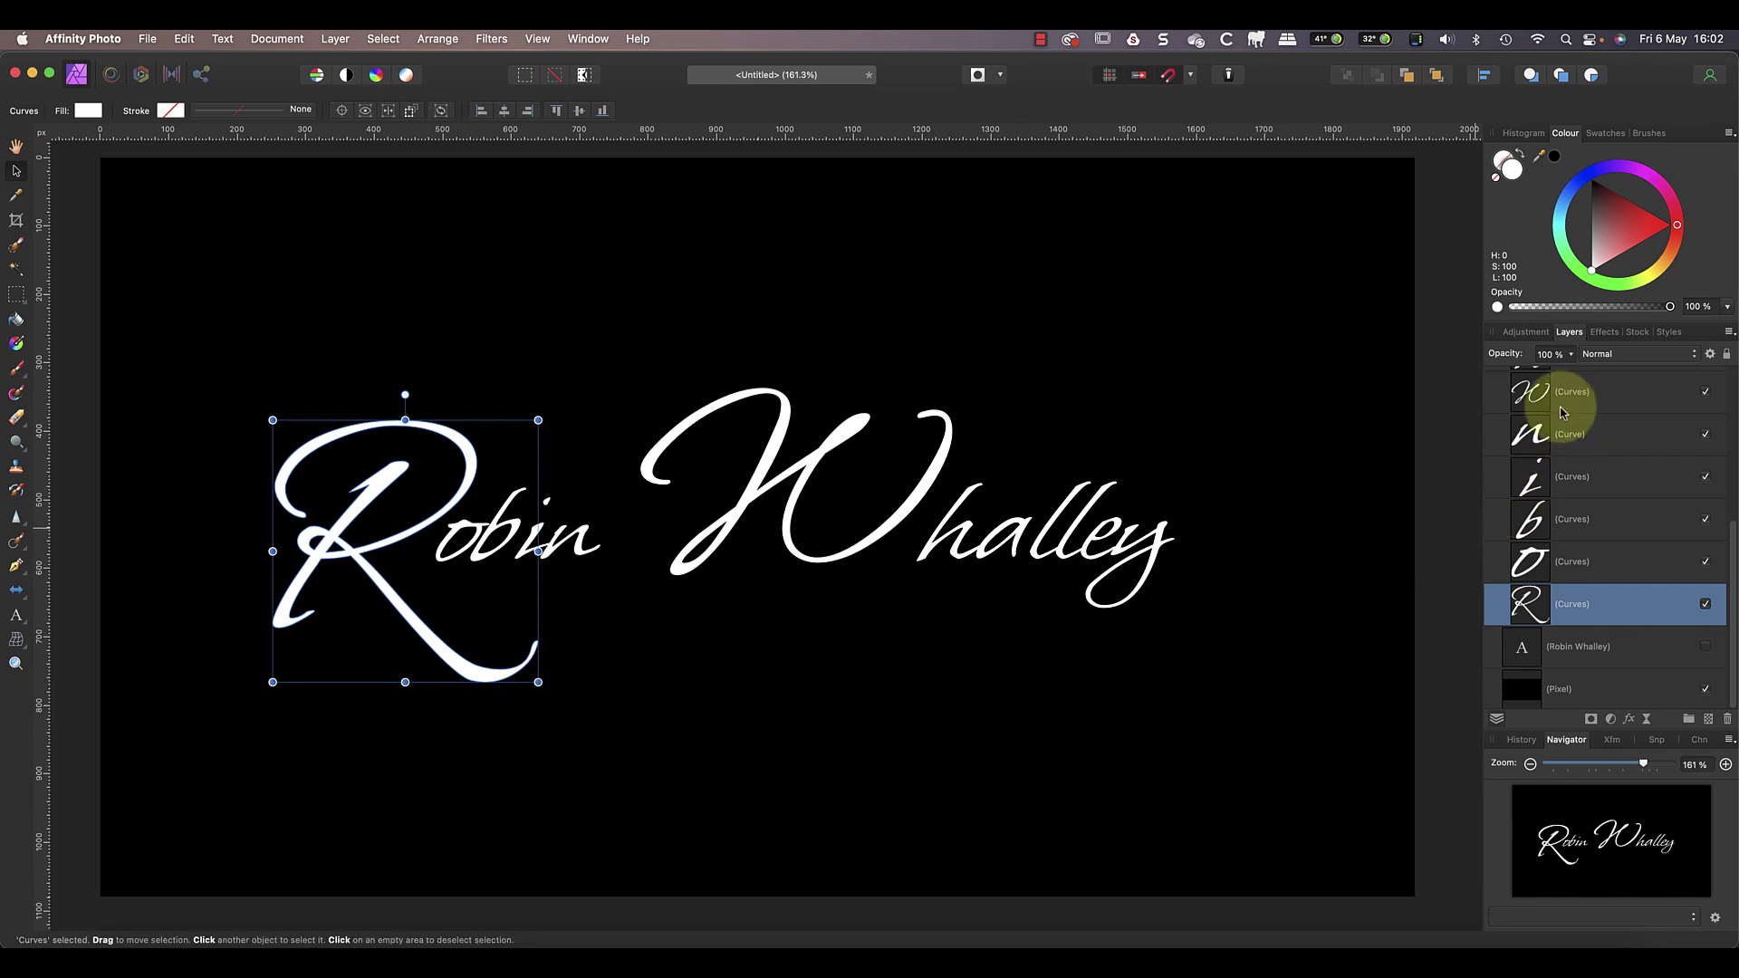
- Select all five letters of the first name and rotate them slightly counter-clockwise
{"action": "left_click", "coordinate": [1522, 436], "text": "shift"}
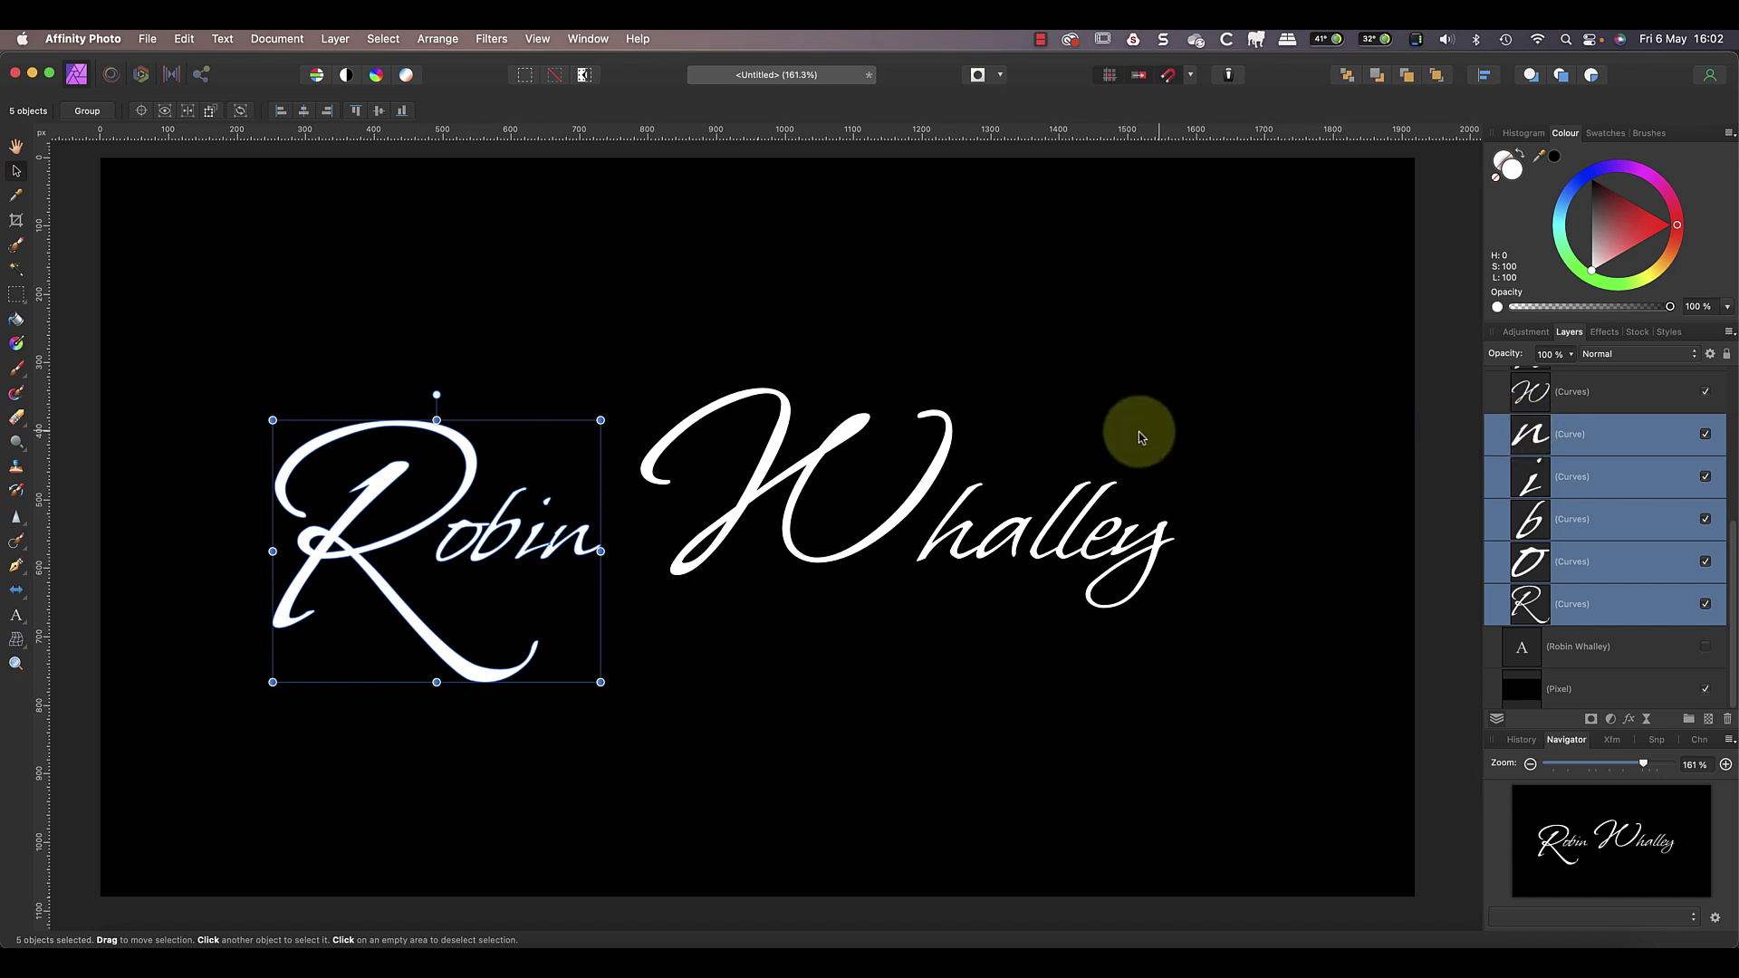
{"action": "left_click_drag", "start_coordinate": [437, 395], "coordinate": [415, 399]}
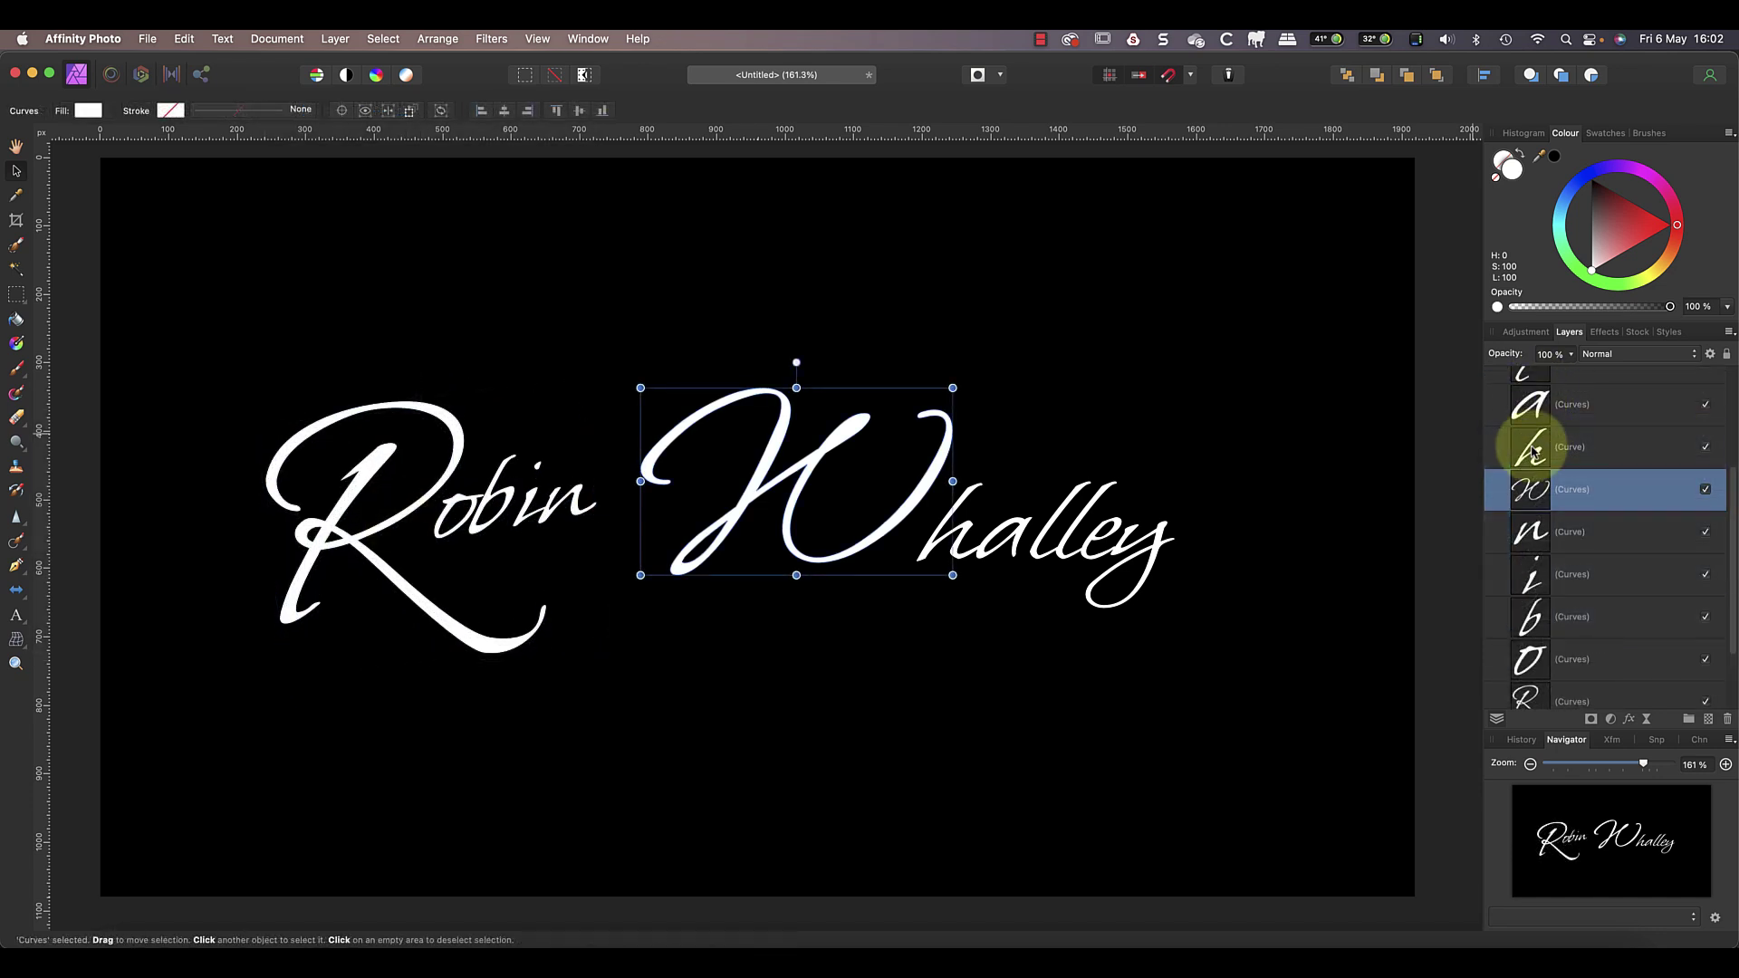
- Raise the surname's lowercase letters slightly, widen them to about 392 px and squash their height a little
{"action": "left_click", "coordinate": [1522, 458]}
{"action": "scroll", "coordinate": [1529, 435], "scroll_direction": "up", "scroll_amount": 3}
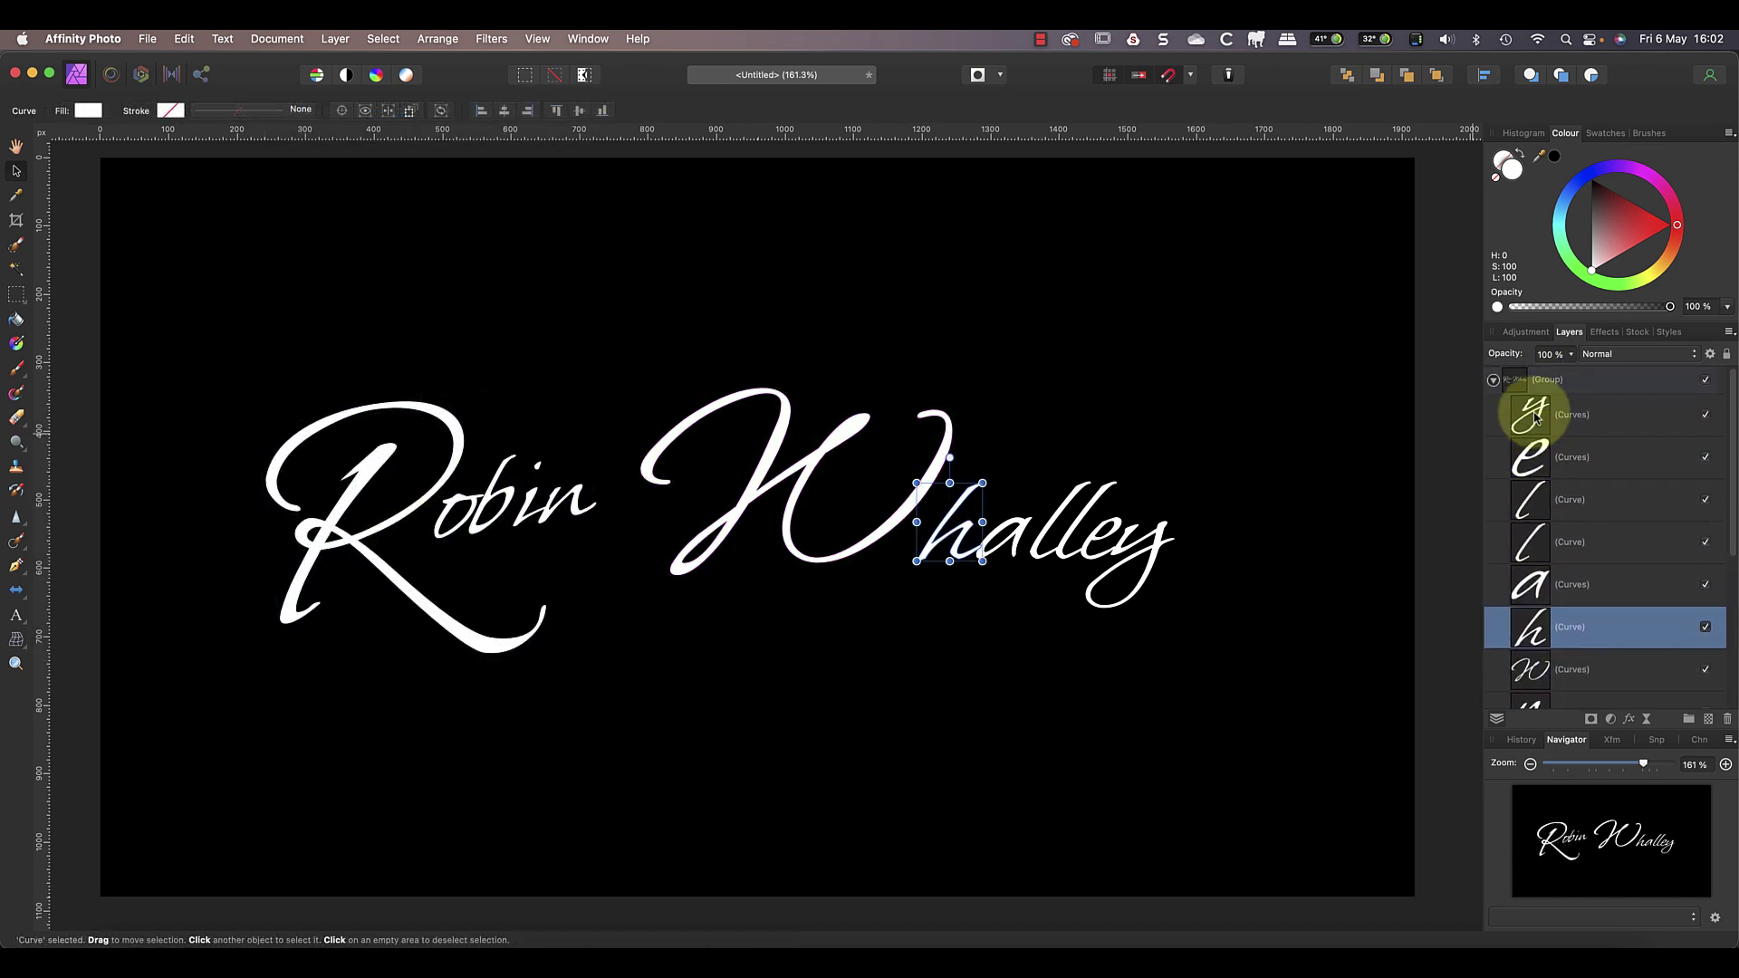
{"action": "left_click", "coordinate": [1531, 414], "text": "shift"}
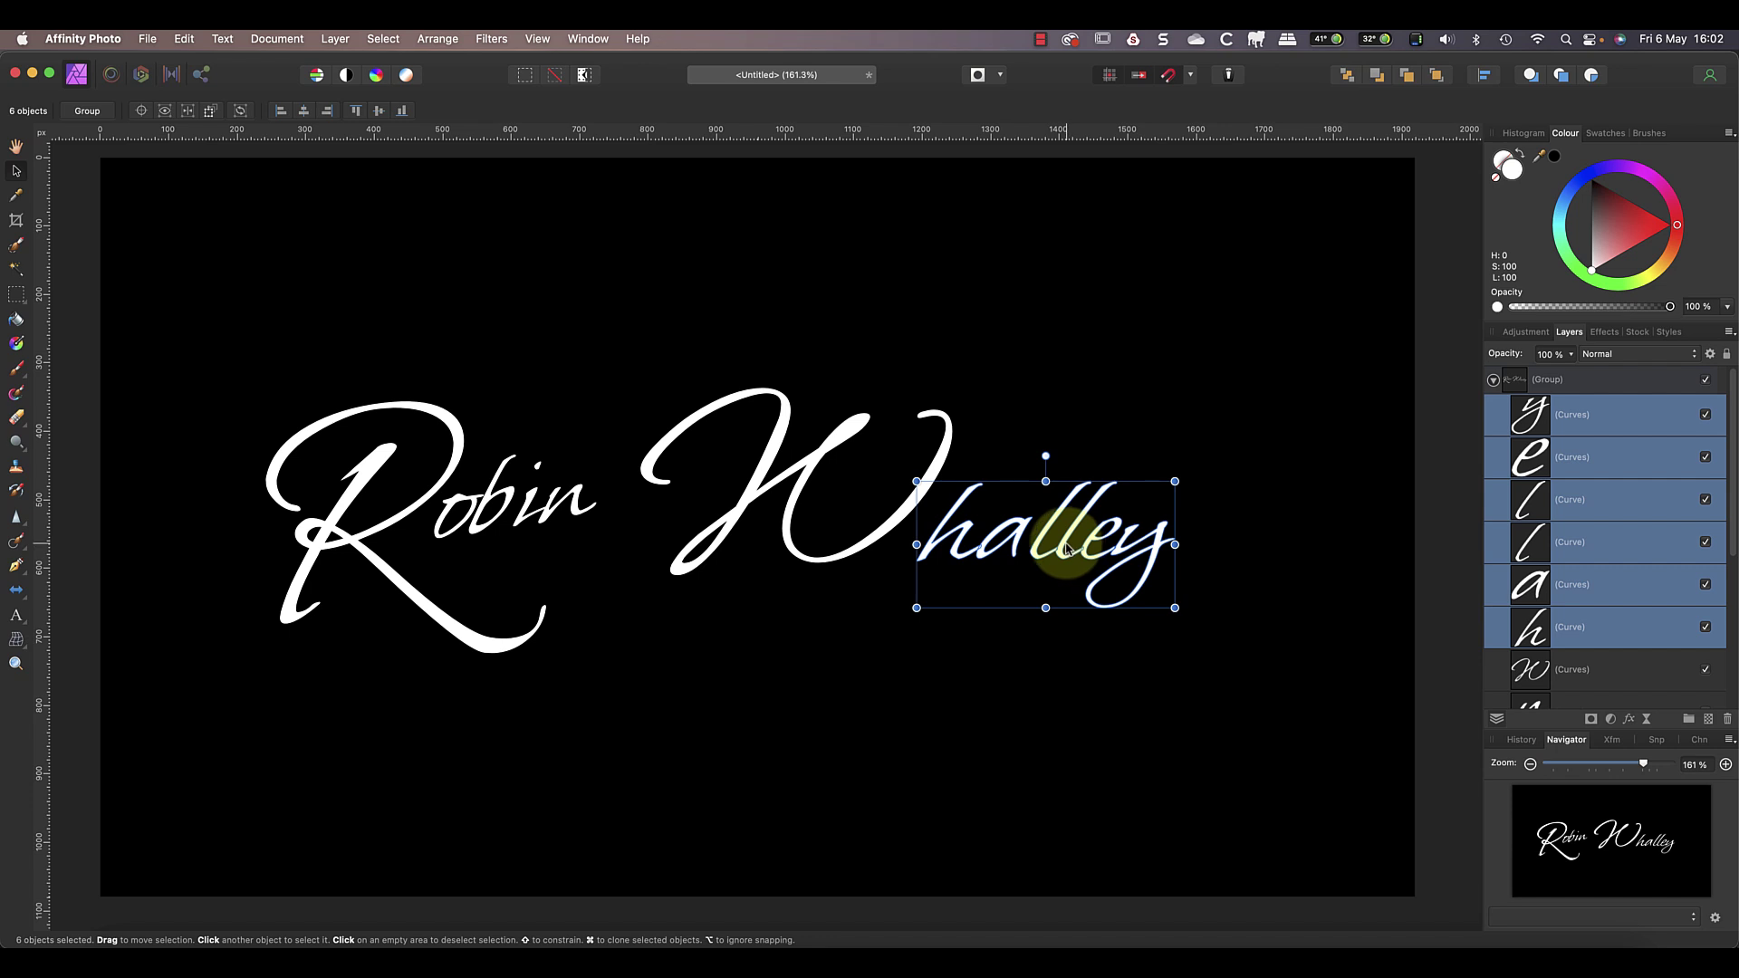
{"action": "left_click_drag", "start_coordinate": [1067, 550], "coordinate": [1062, 529]}
{"action": "left_click_drag", "start_coordinate": [1175, 587], "coordinate": [1188, 590]}
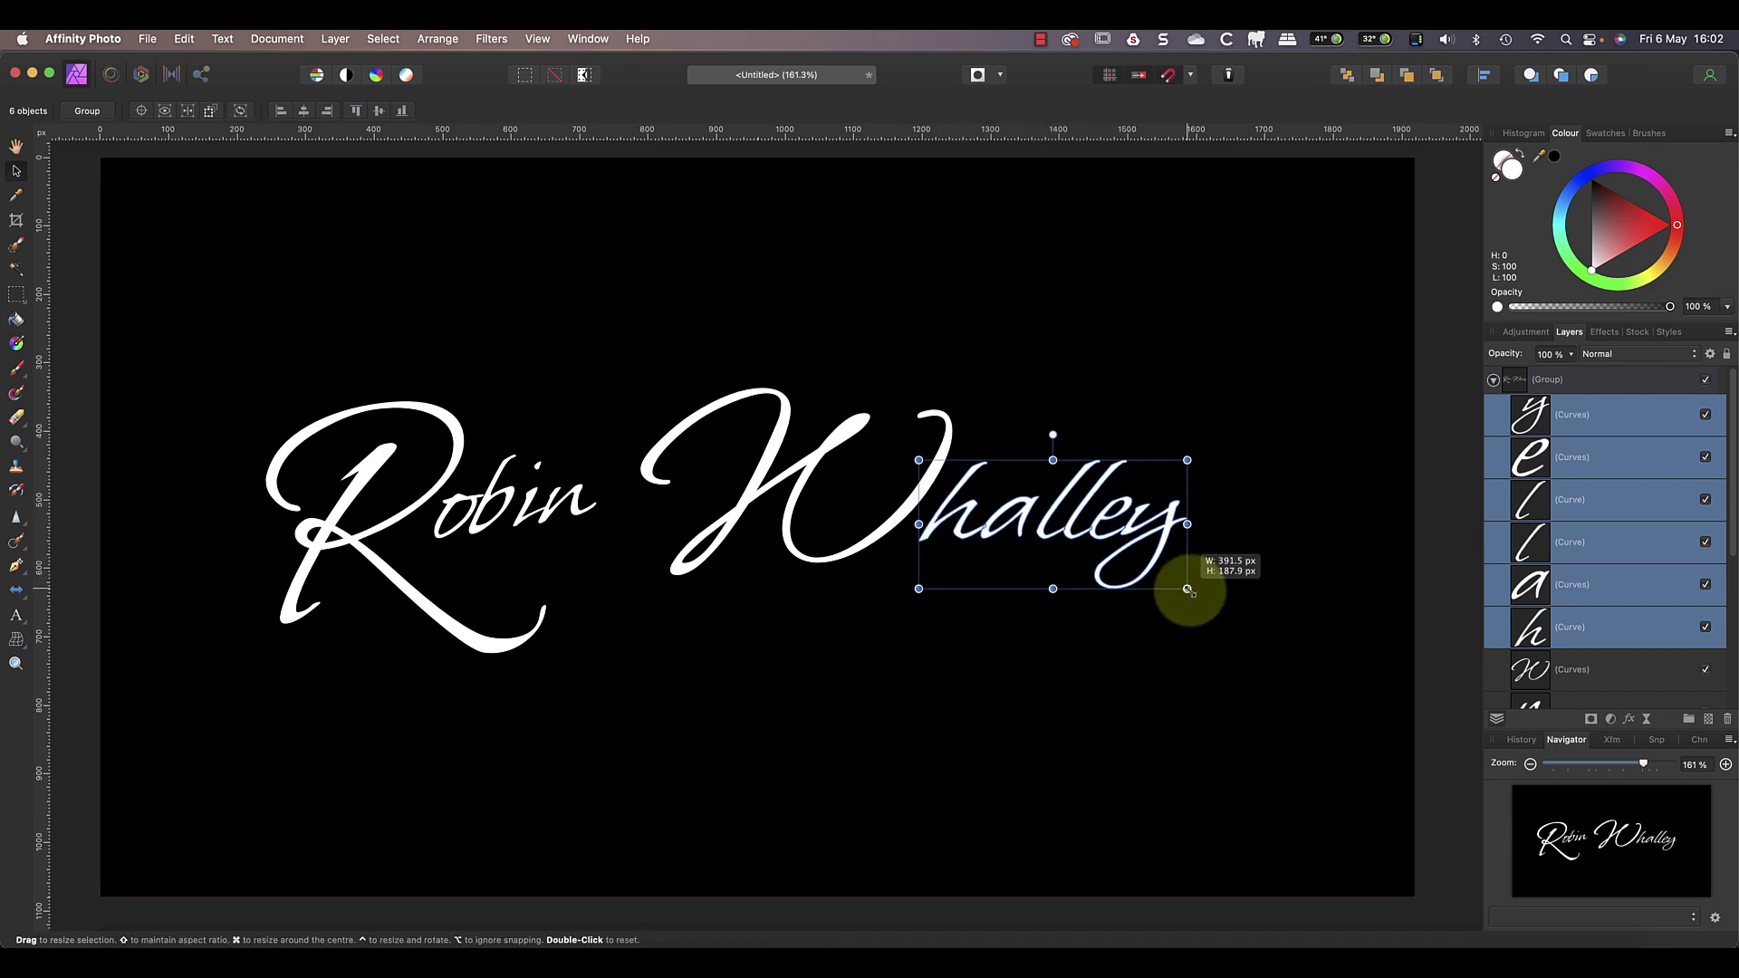
{"action": "left_click_drag", "start_coordinate": [1051, 589], "coordinate": [1050, 575]}
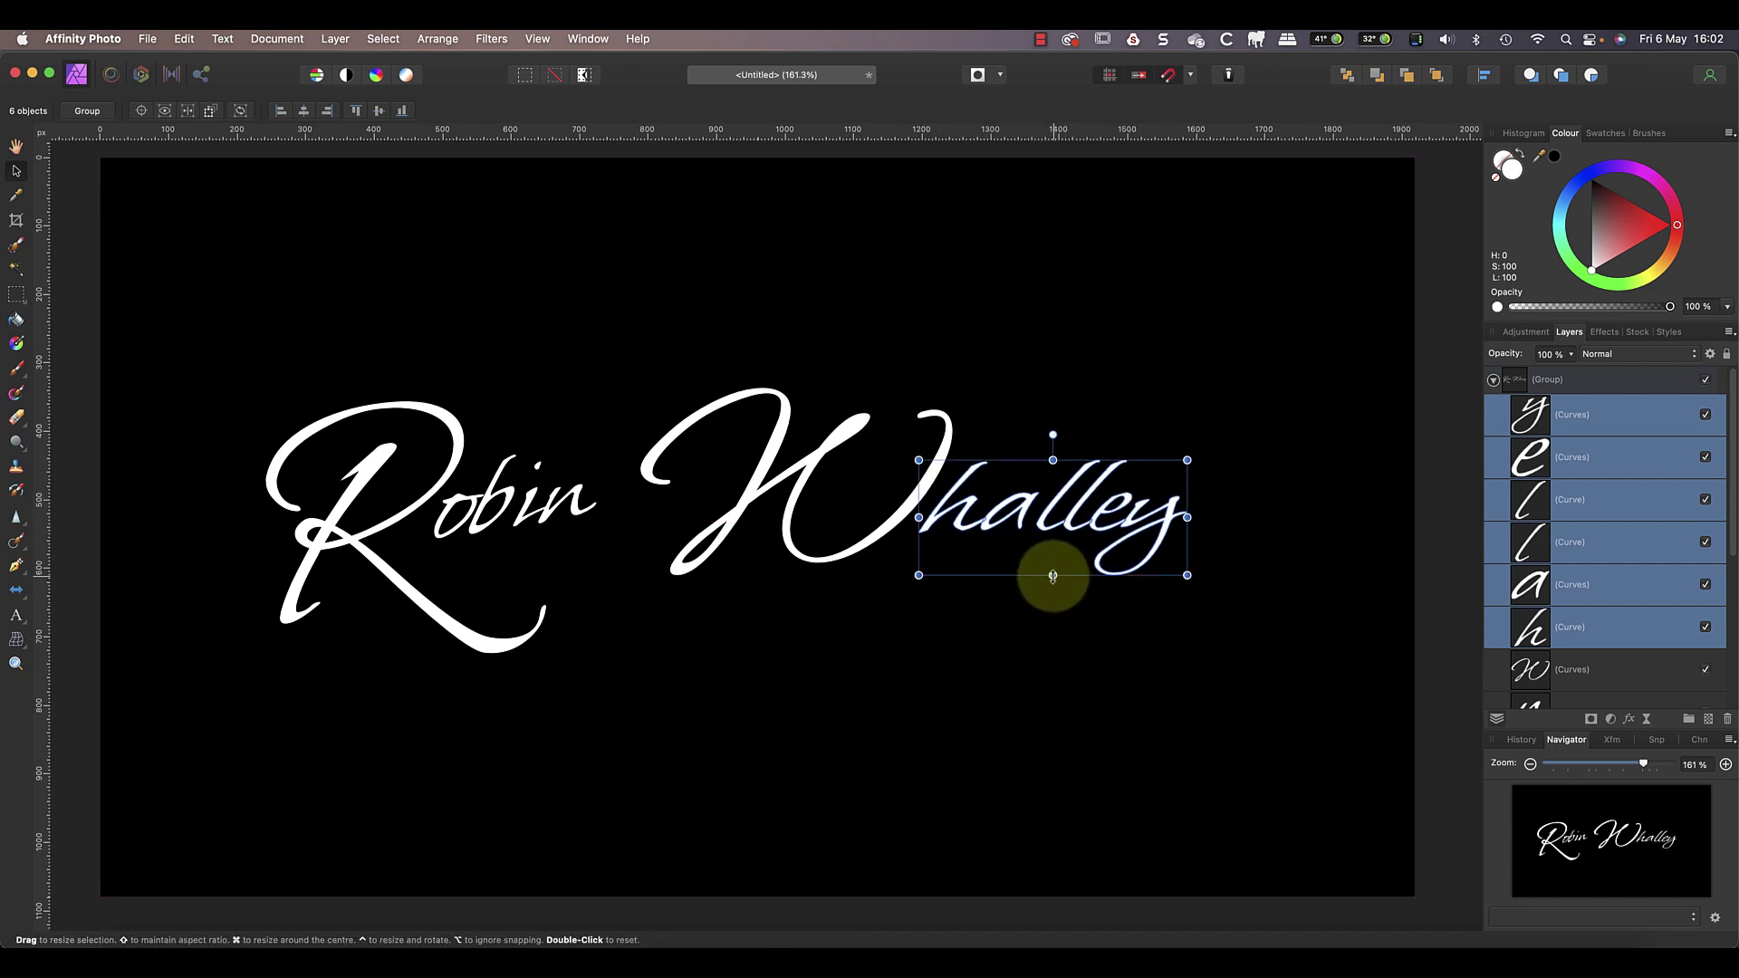
{"action": "left_click", "coordinate": [897, 612]}
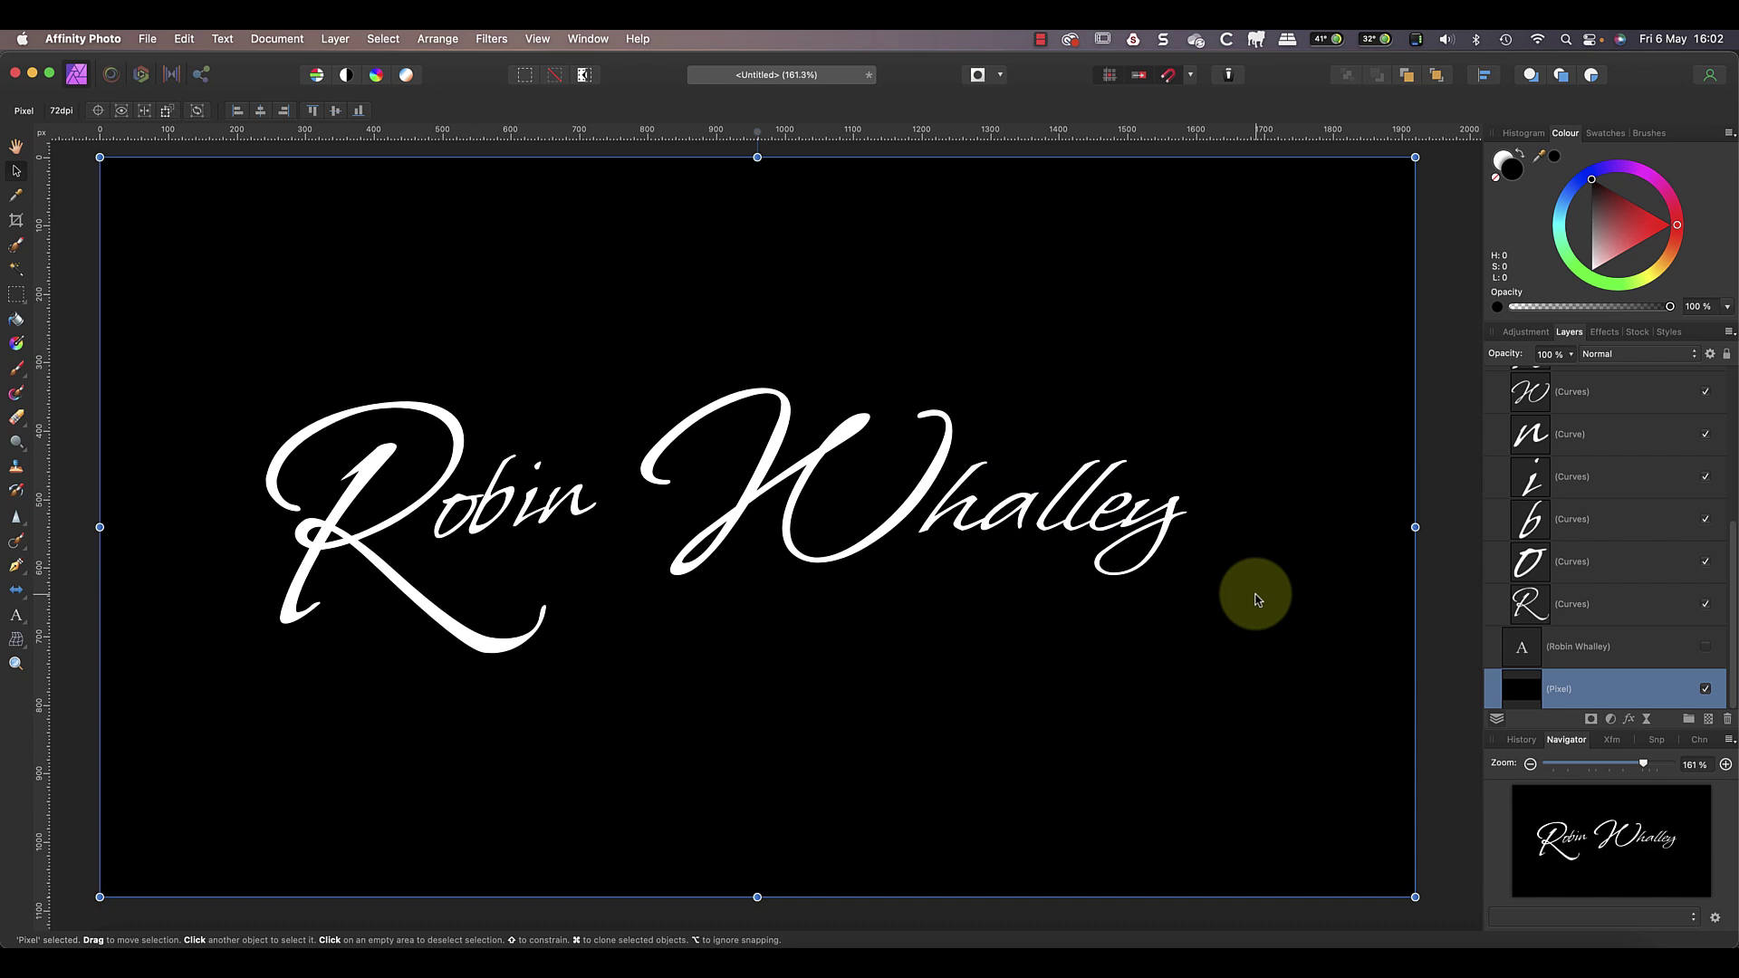
- Add the art text "Lenscraft.co.uk" in the empty area beneath the surname
{"action": "left_click", "coordinate": [17, 617]}
{"action": "left_click", "coordinate": [652, 720]}
{"action": "type", "text": "Lenscraft.co.uk"}
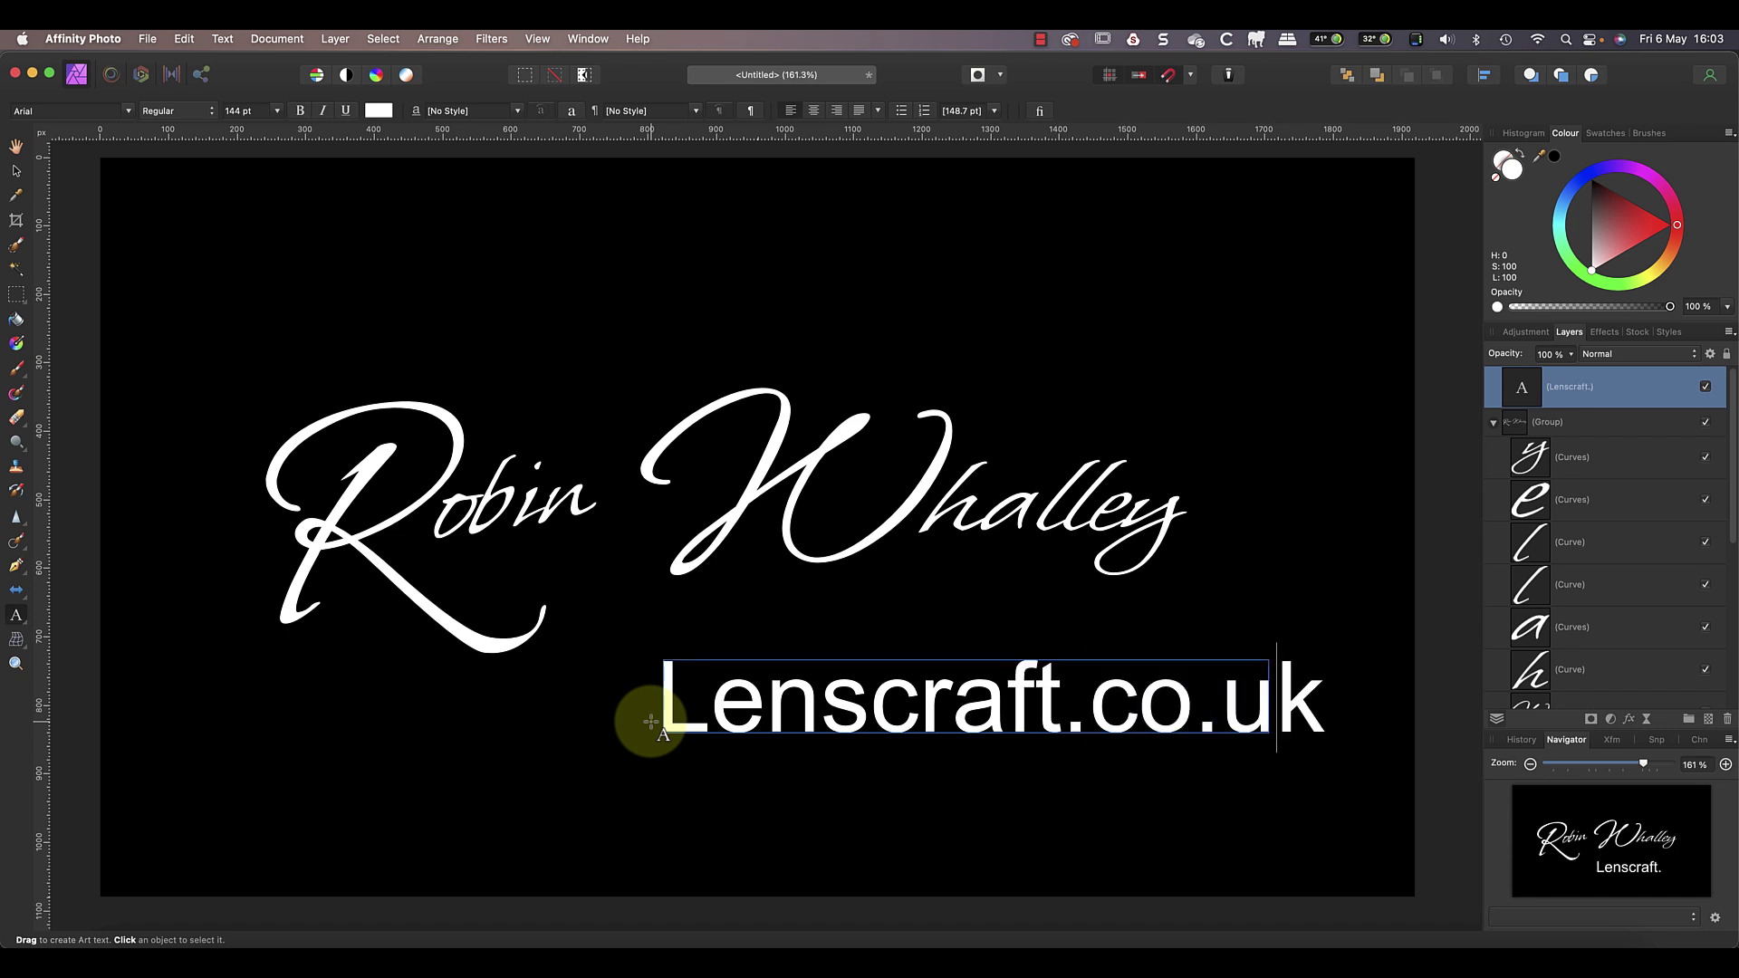
{"action": "key", "text": "Escape"}
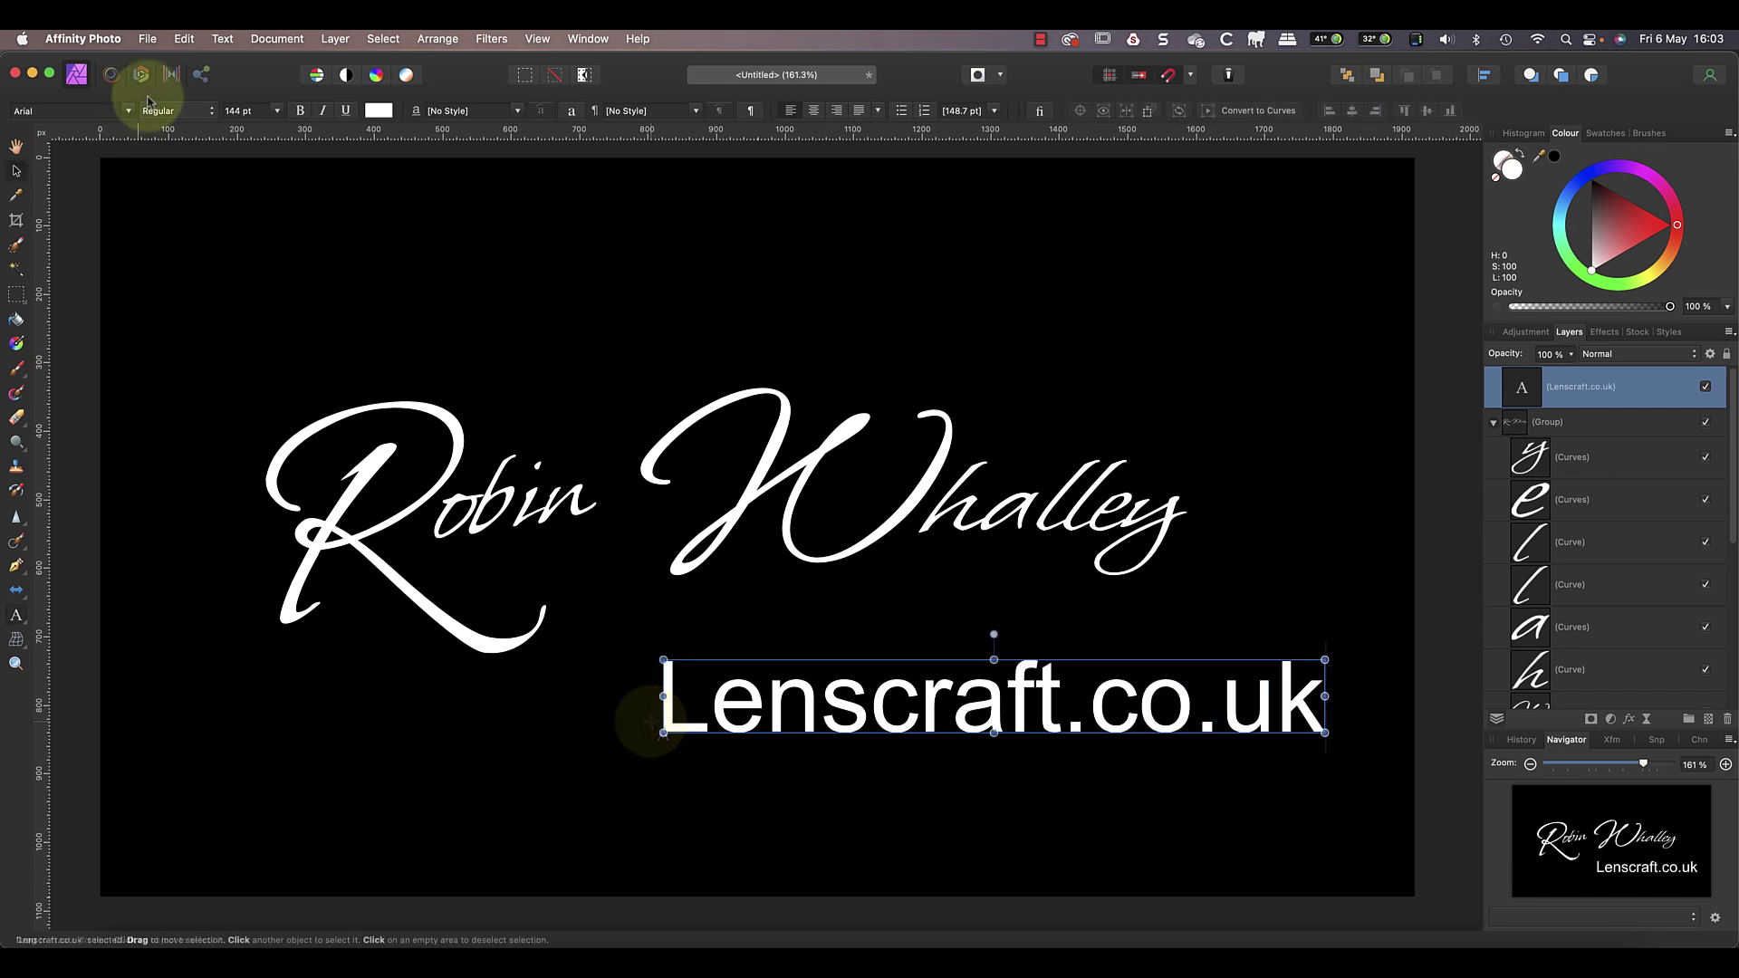
- Set the web address text to Copperplate Light and move it left so it fits fully on the canvas
{"action": "left_click", "coordinate": [129, 111]}
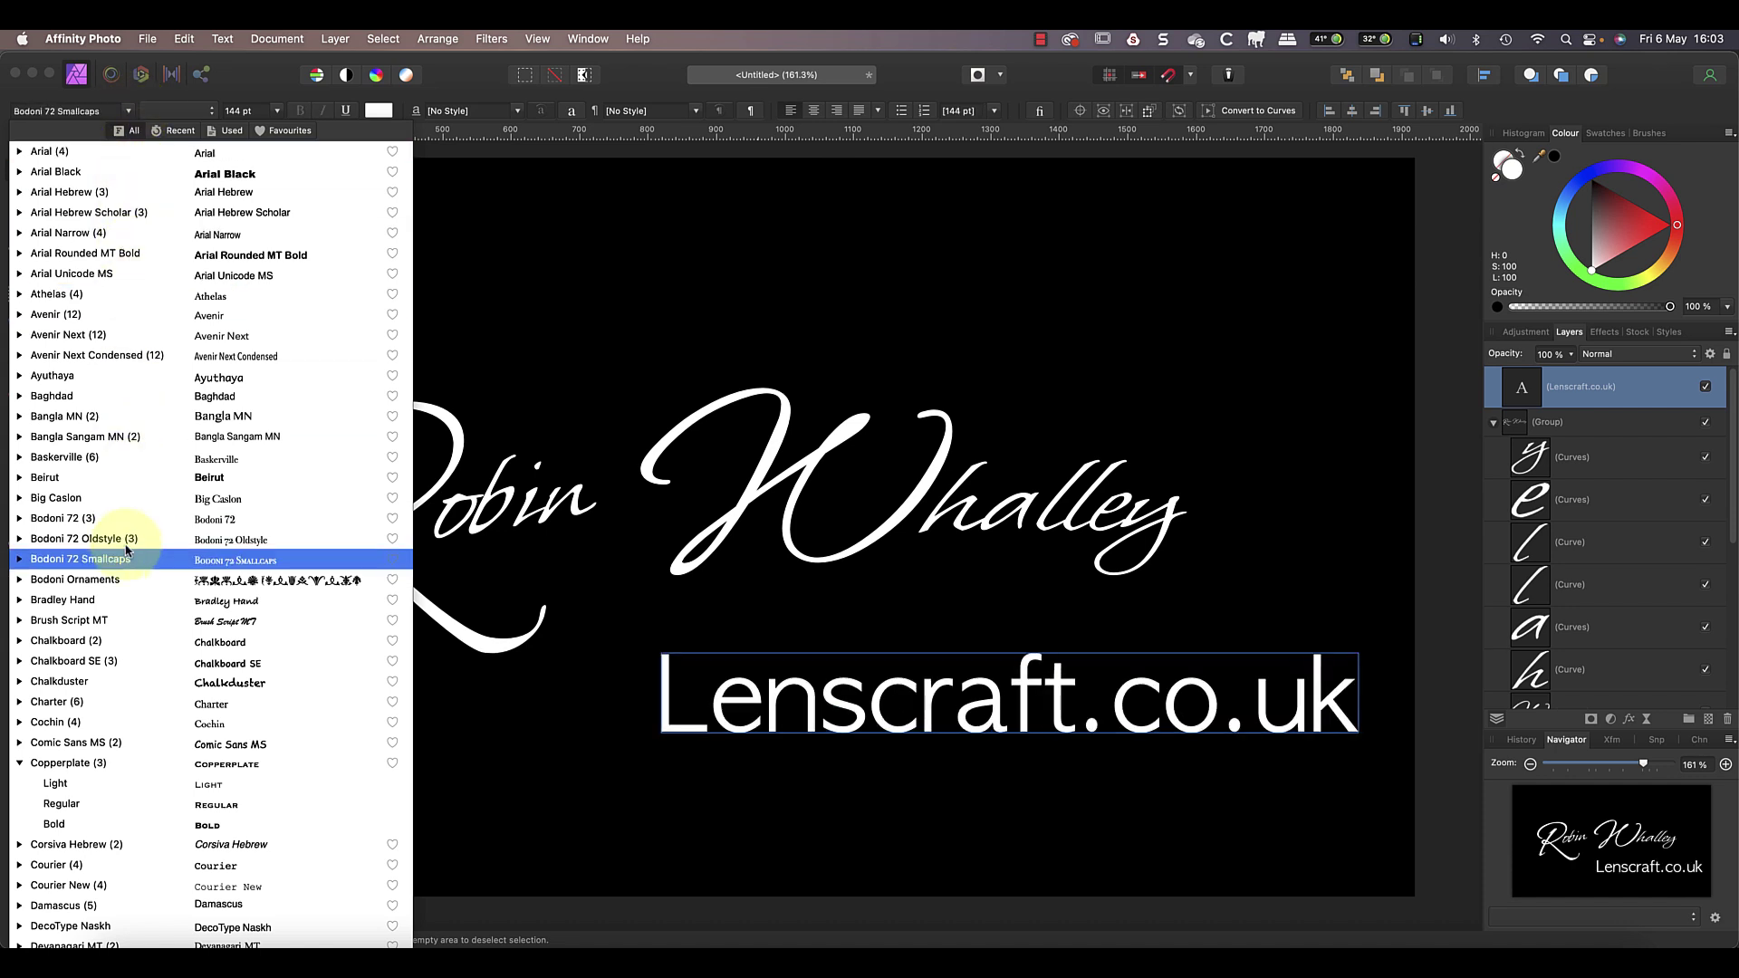
{"action": "left_click", "coordinate": [114, 786]}
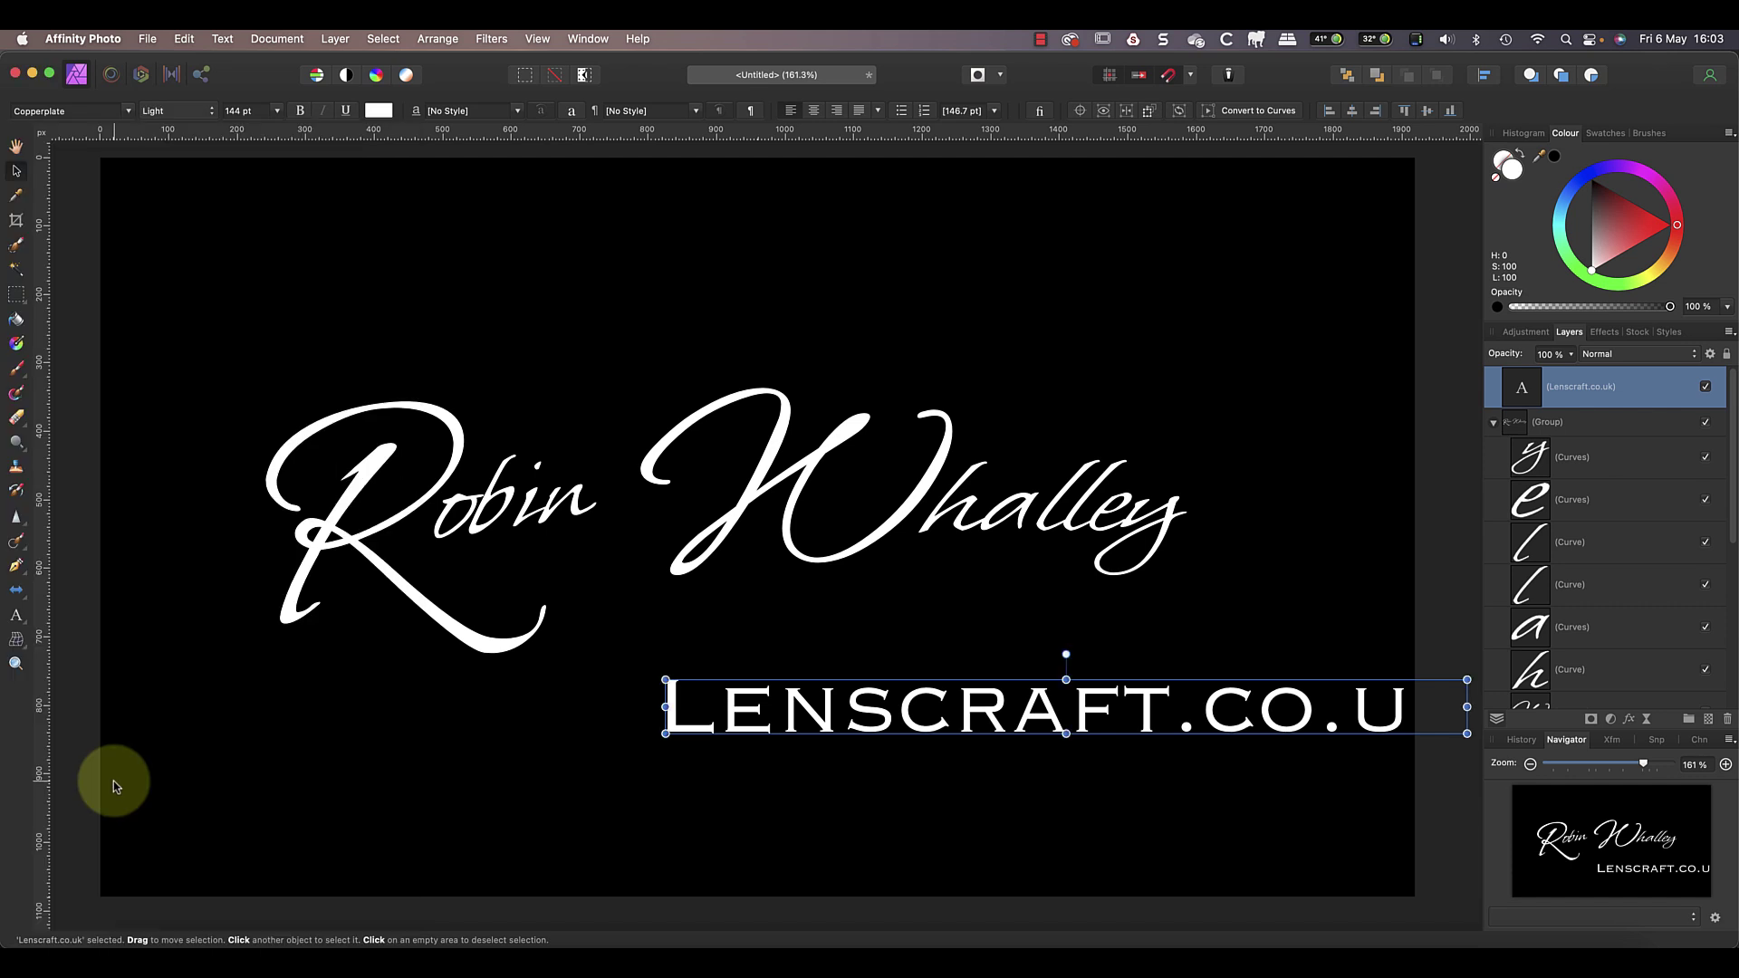
{"action": "left_click_drag", "start_coordinate": [740, 716], "coordinate": [505, 717]}
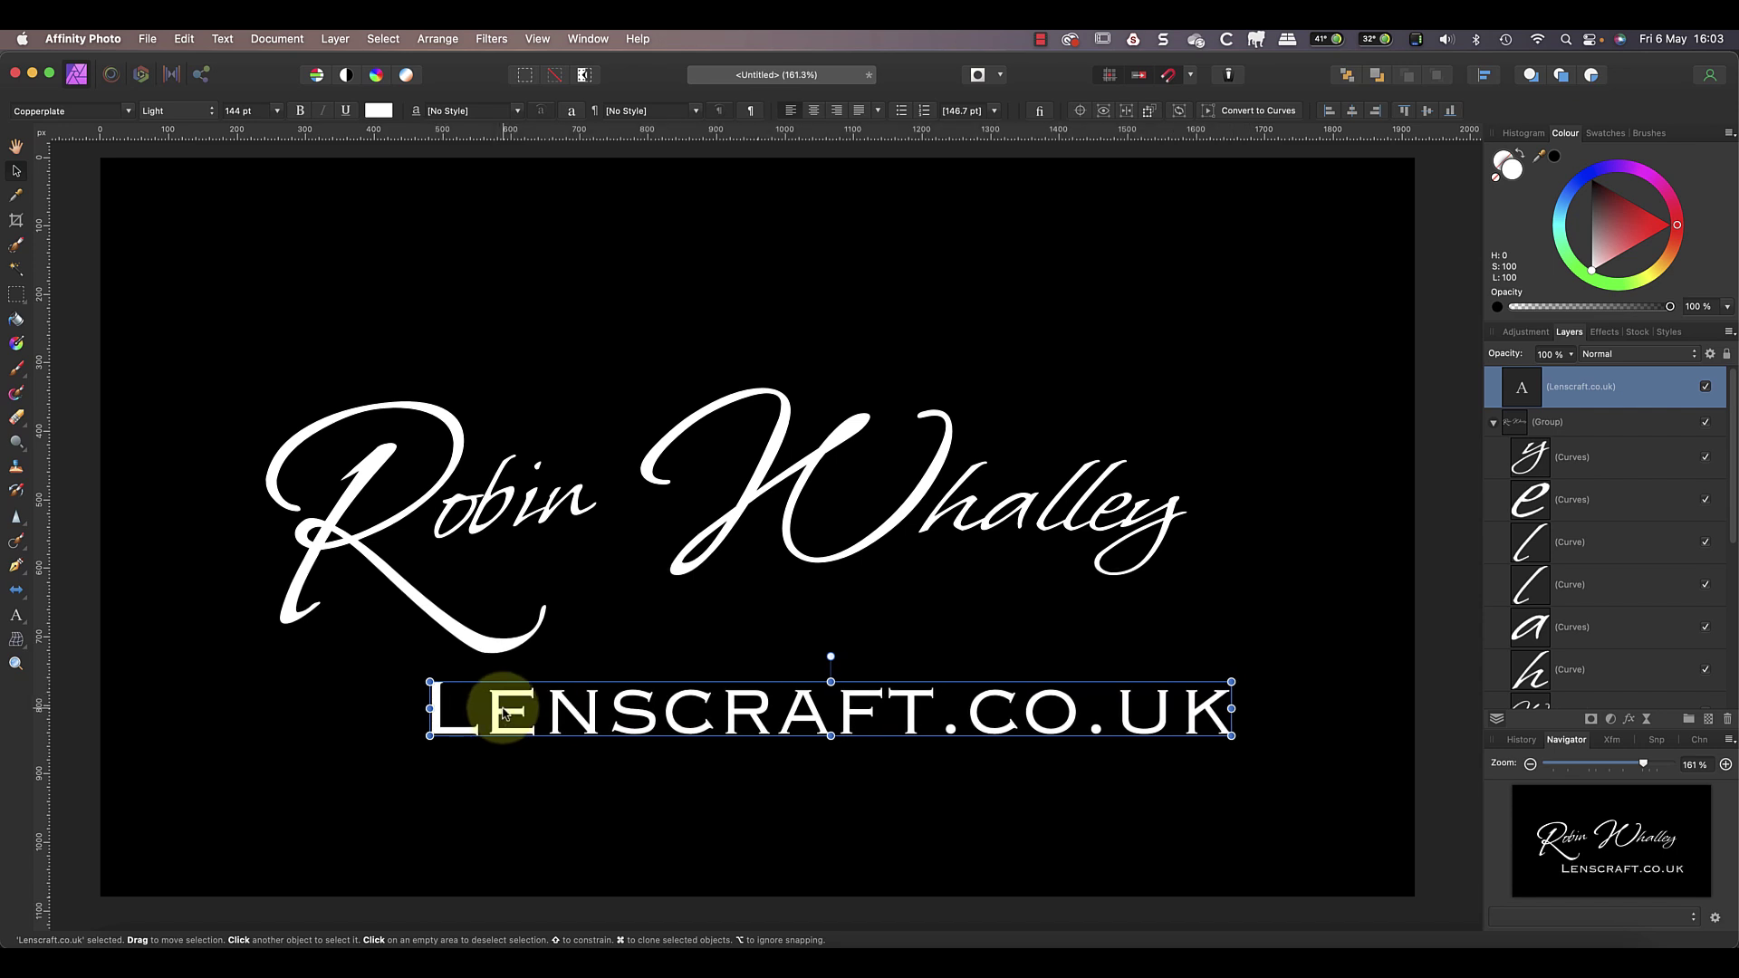
- Display the Character settings and apply the small caps typography option to the web address text
{"action": "left_click", "coordinate": [536, 41]}
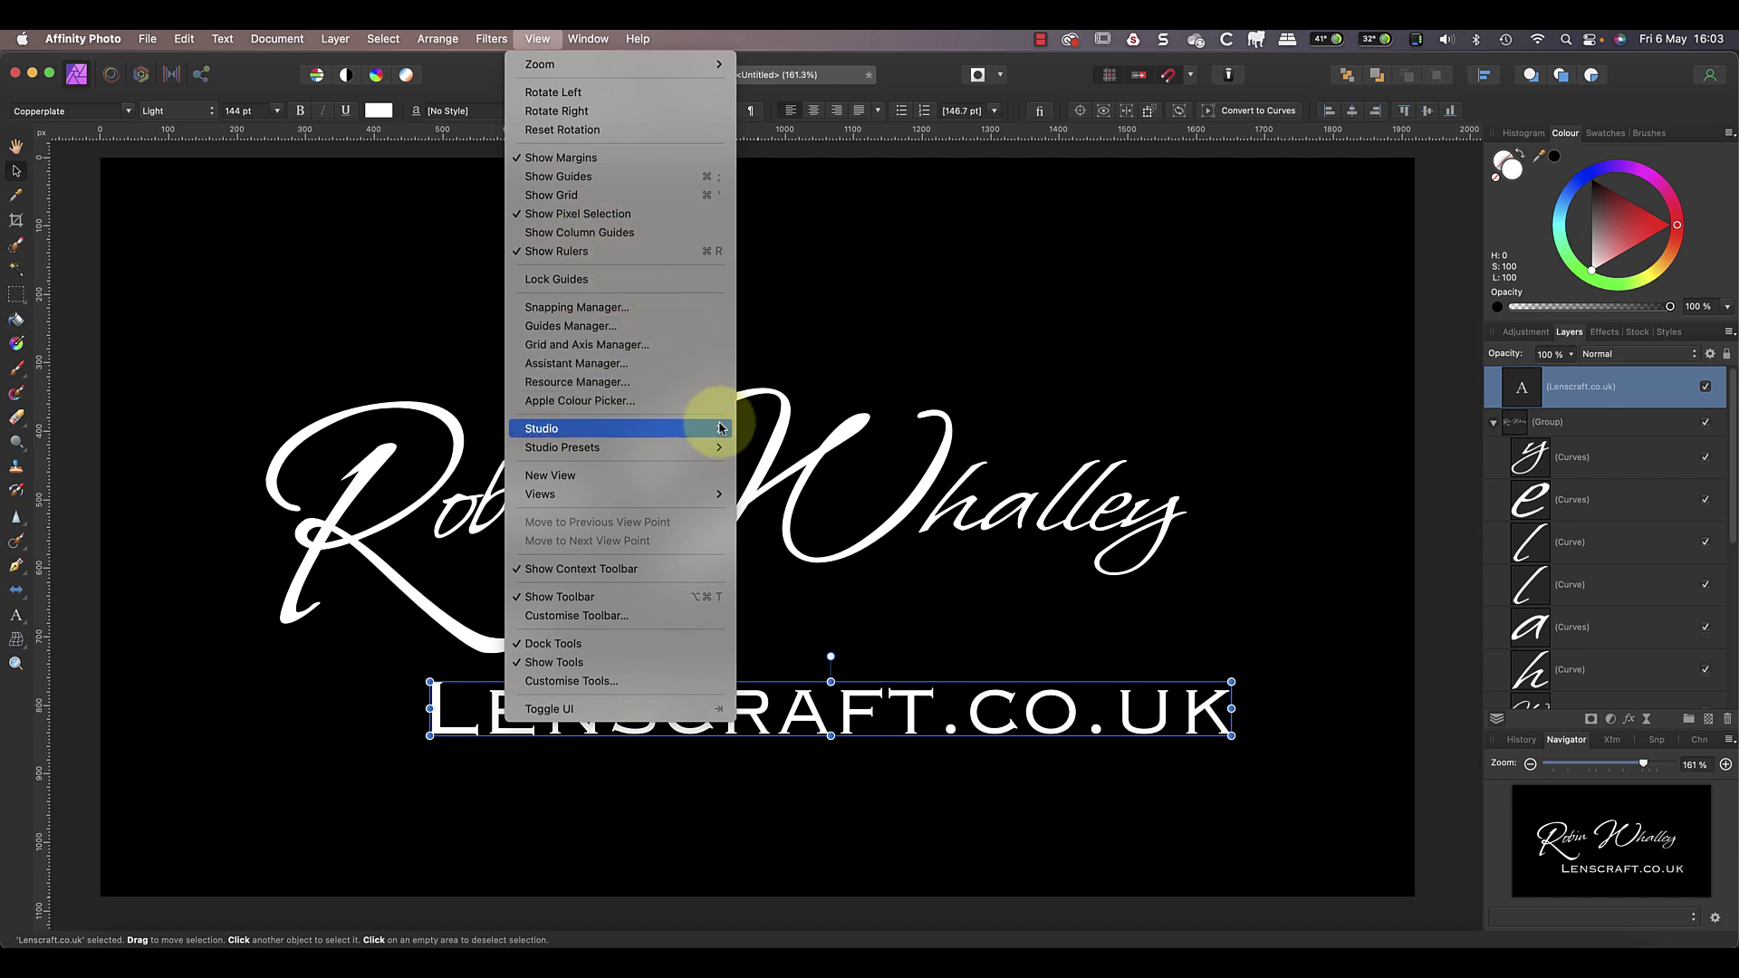
{"action": "mouse_move", "coordinate": [722, 428]}
{"action": "left_click", "coordinate": [777, 443]}
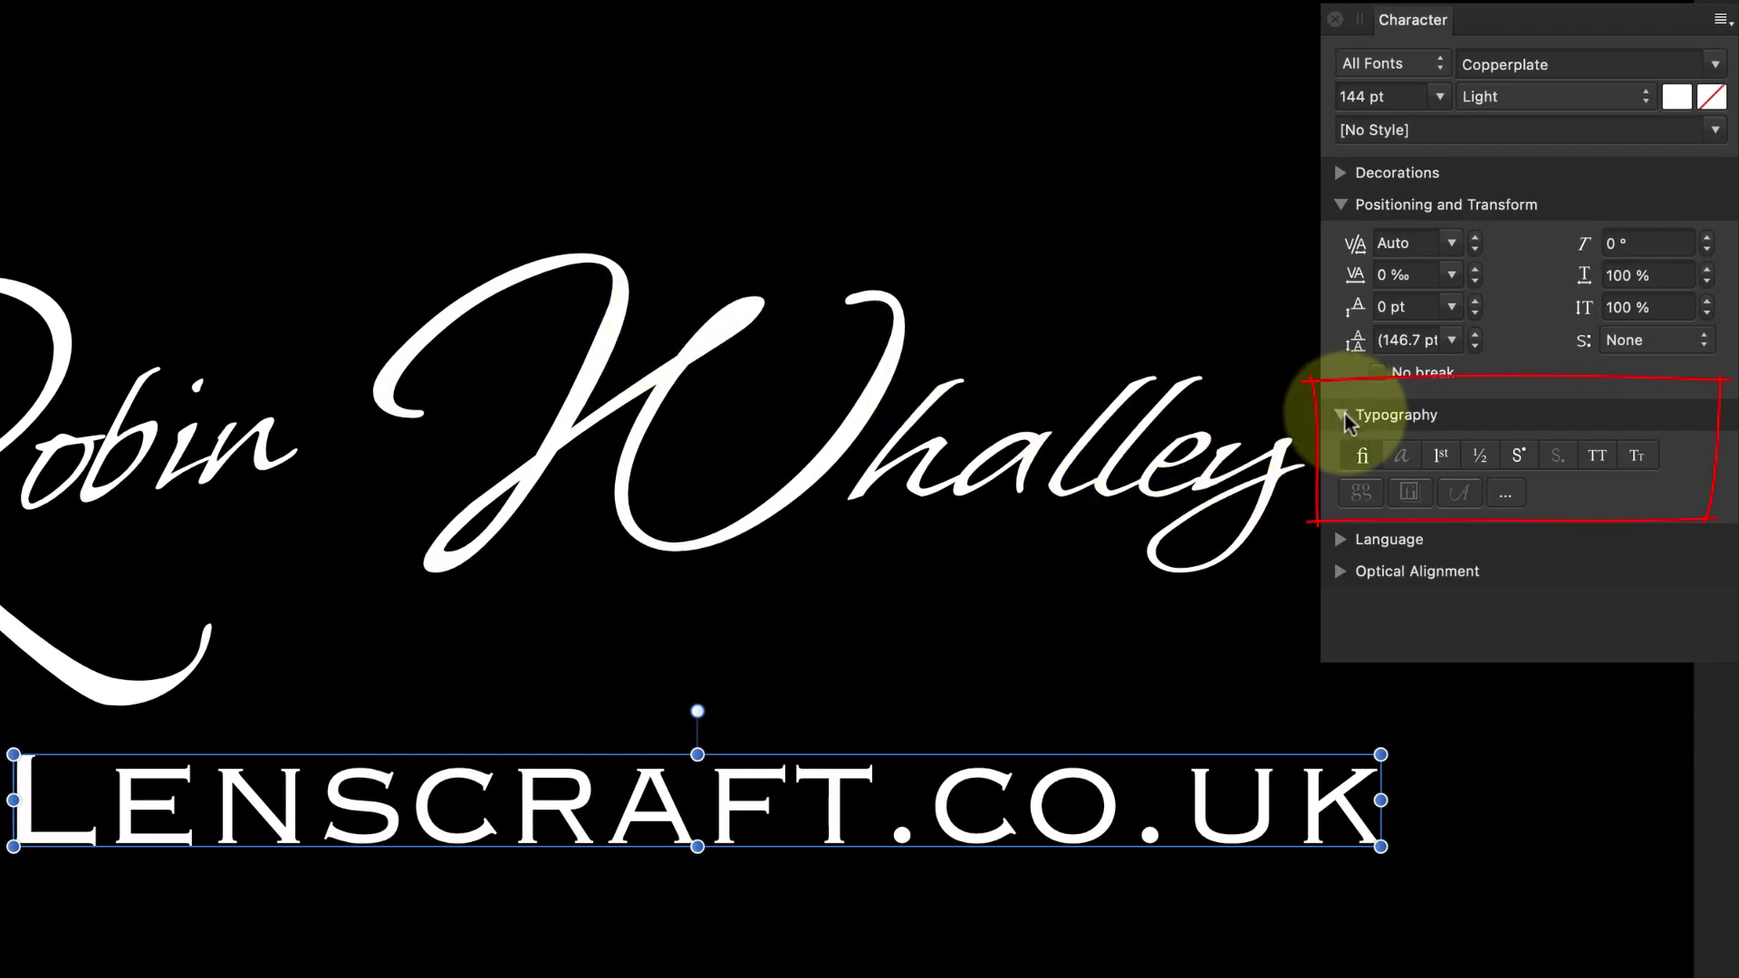
{"action": "left_click", "coordinate": [1639, 464]}
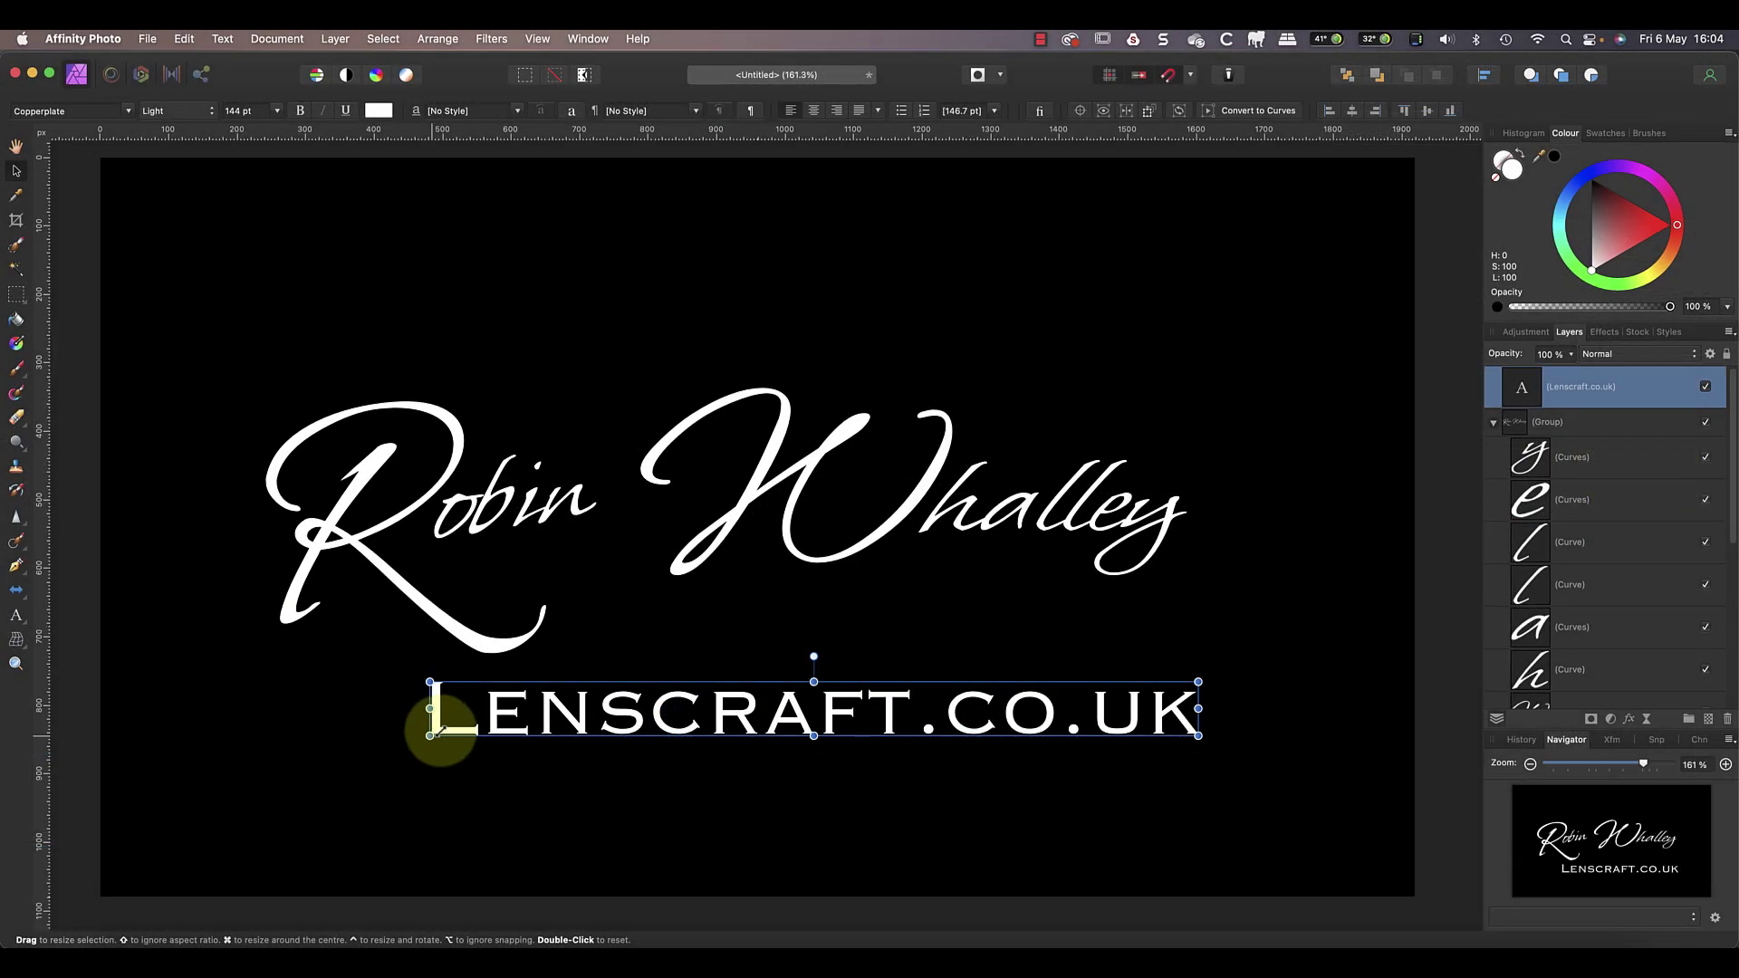
- Scale the web address text down proportionally and place it directly beneath the surname
{"action": "left_click_drag", "start_coordinate": [438, 729], "coordinate": [759, 699]}
{"action": "left_click_drag", "start_coordinate": [985, 696], "coordinate": [924, 621]}
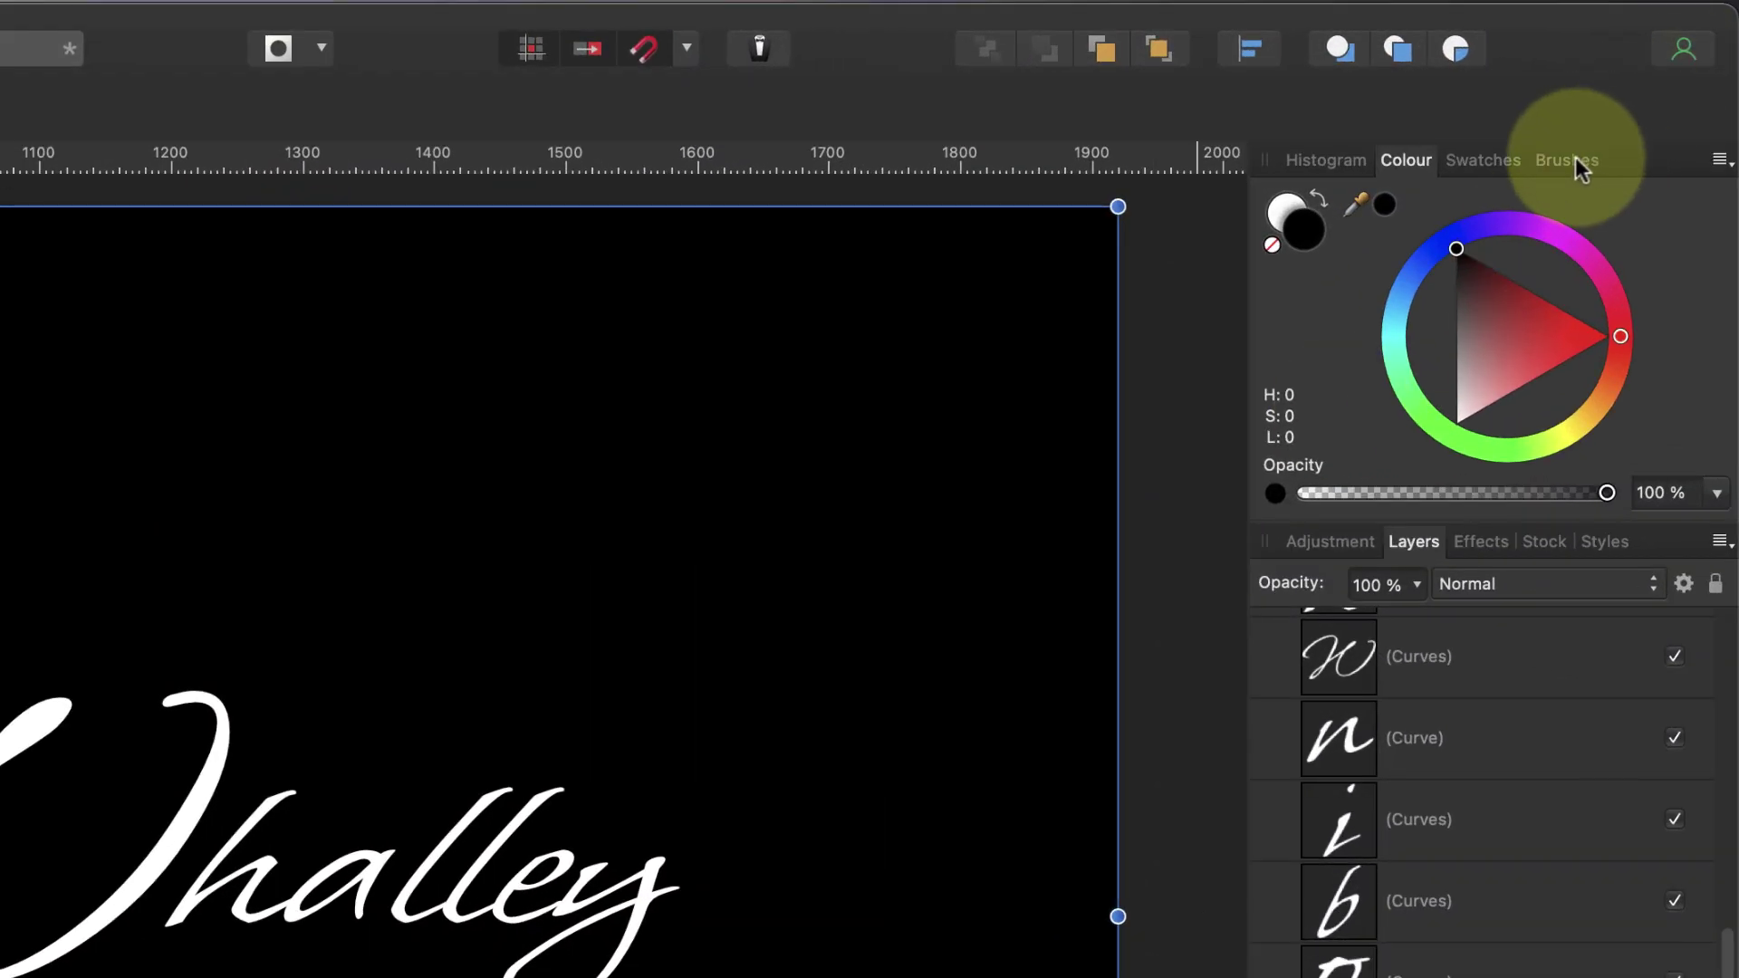
- Display the Watermarks brush category and look over the available brush creation options
{"action": "left_click", "coordinate": [1574, 158]}
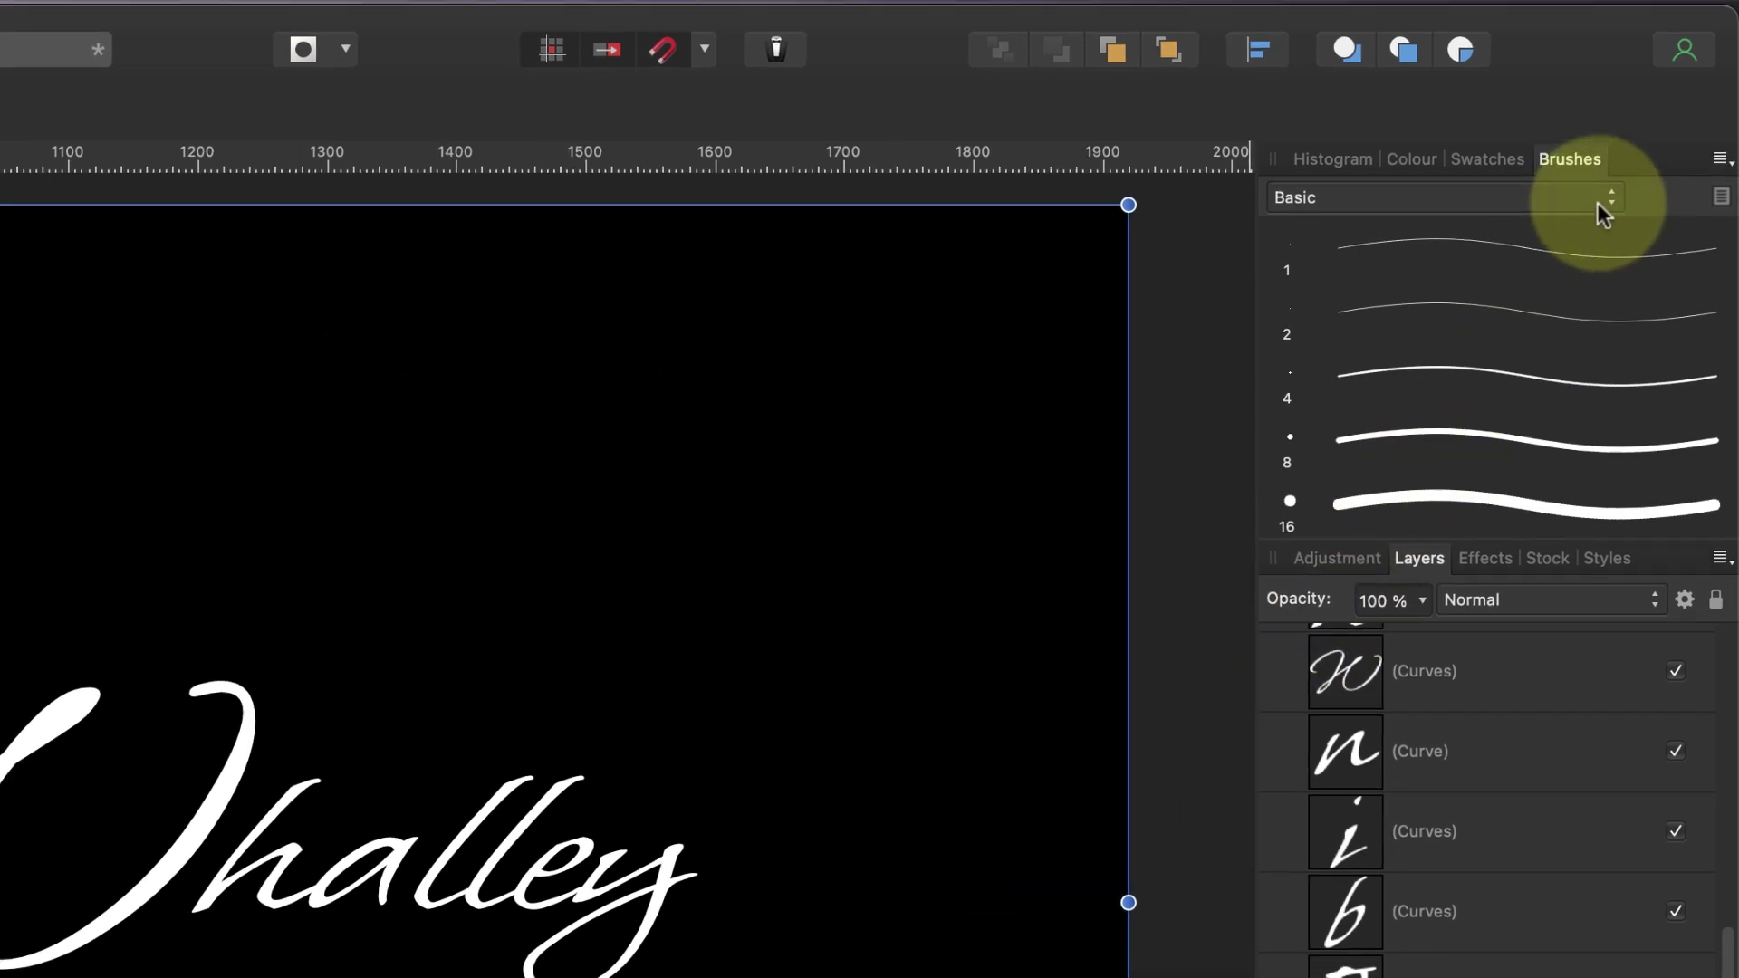
{"action": "left_click", "coordinate": [1596, 205]}
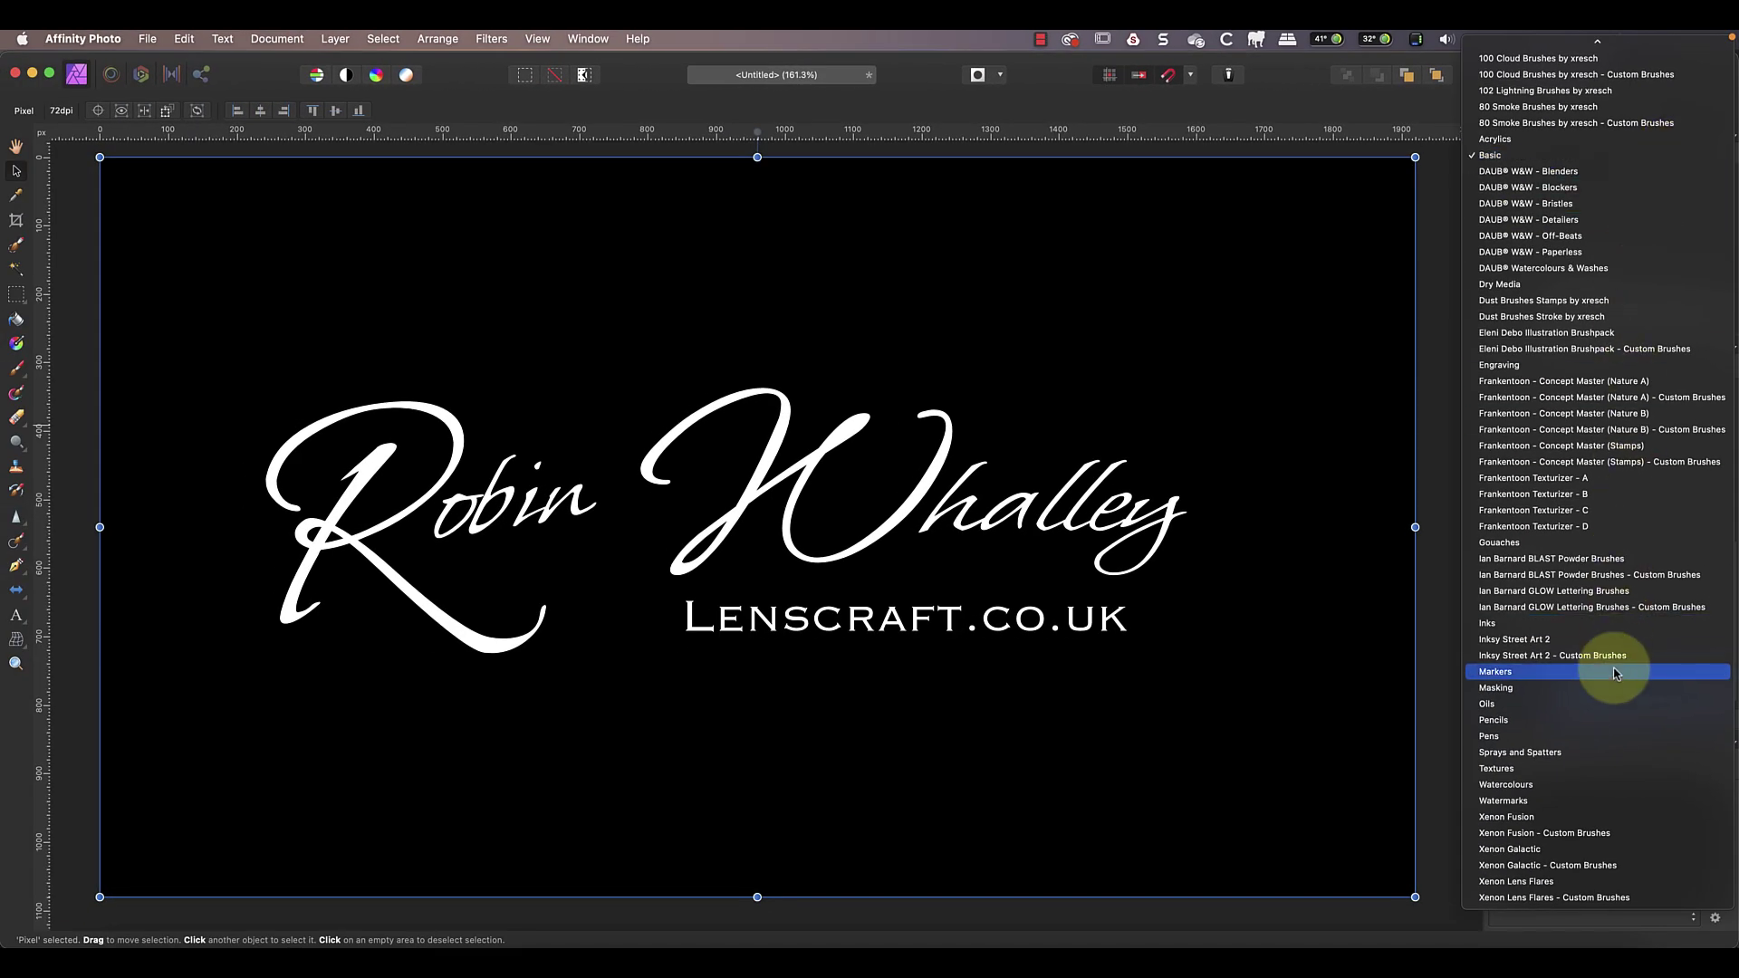
{"action": "left_click", "coordinate": [1538, 800]}
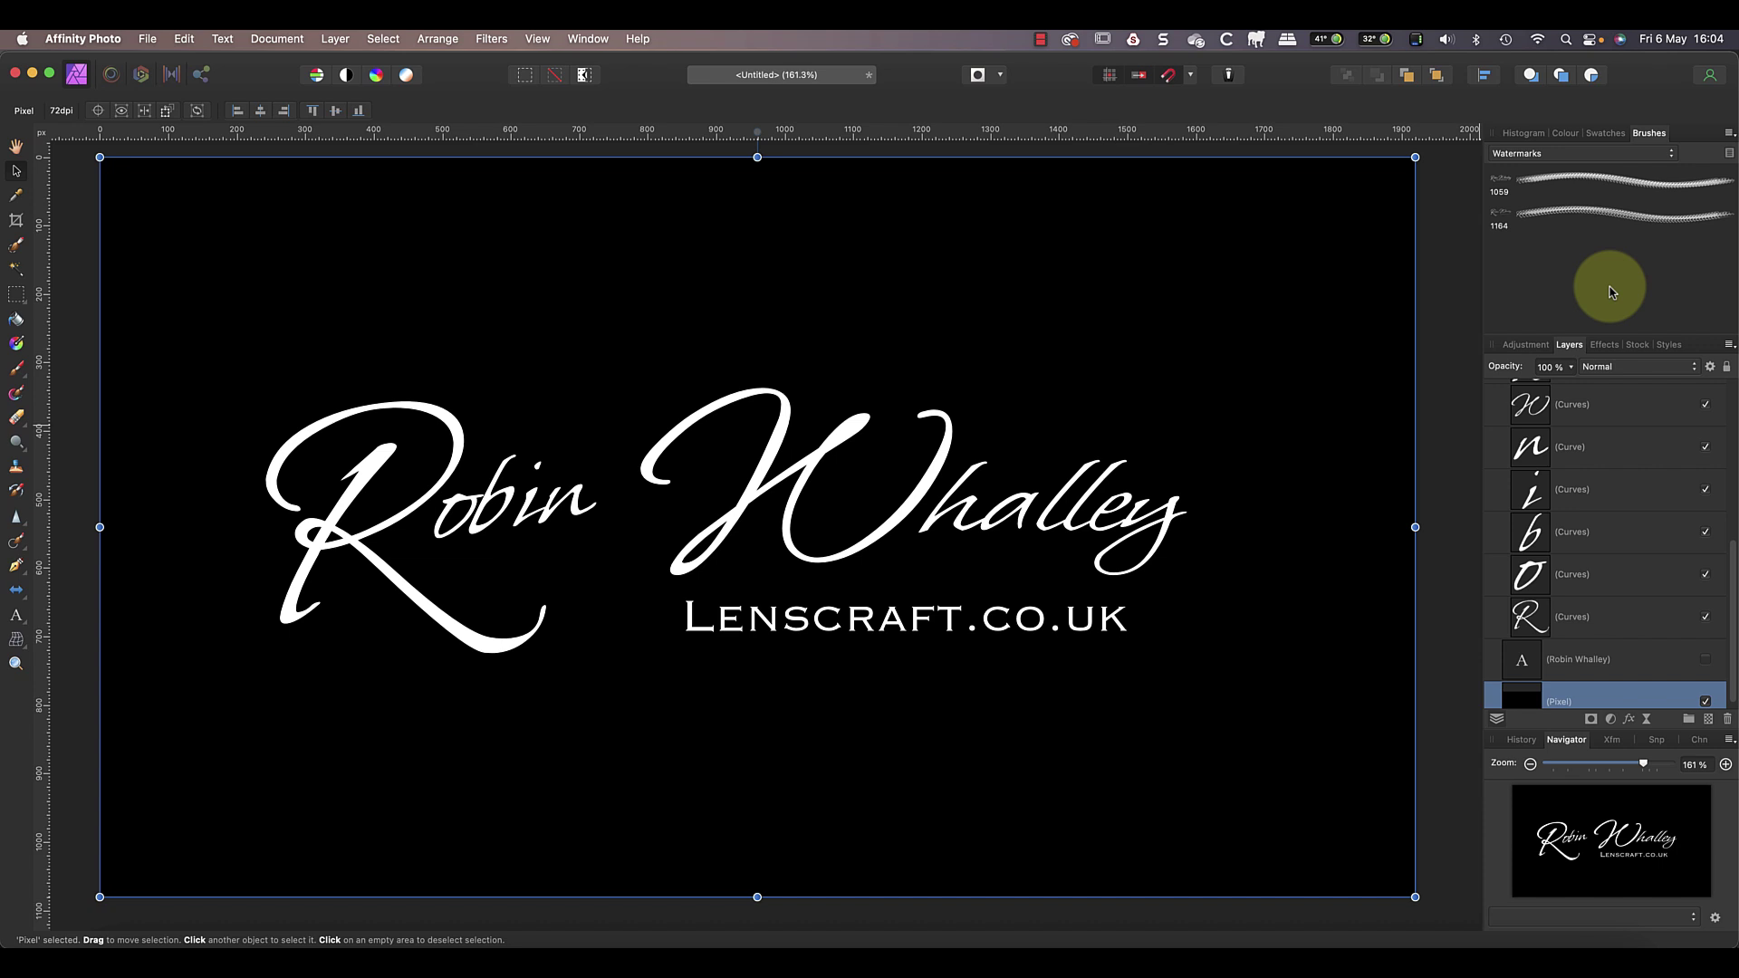
{"action": "left_click", "coordinate": [1728, 132]}
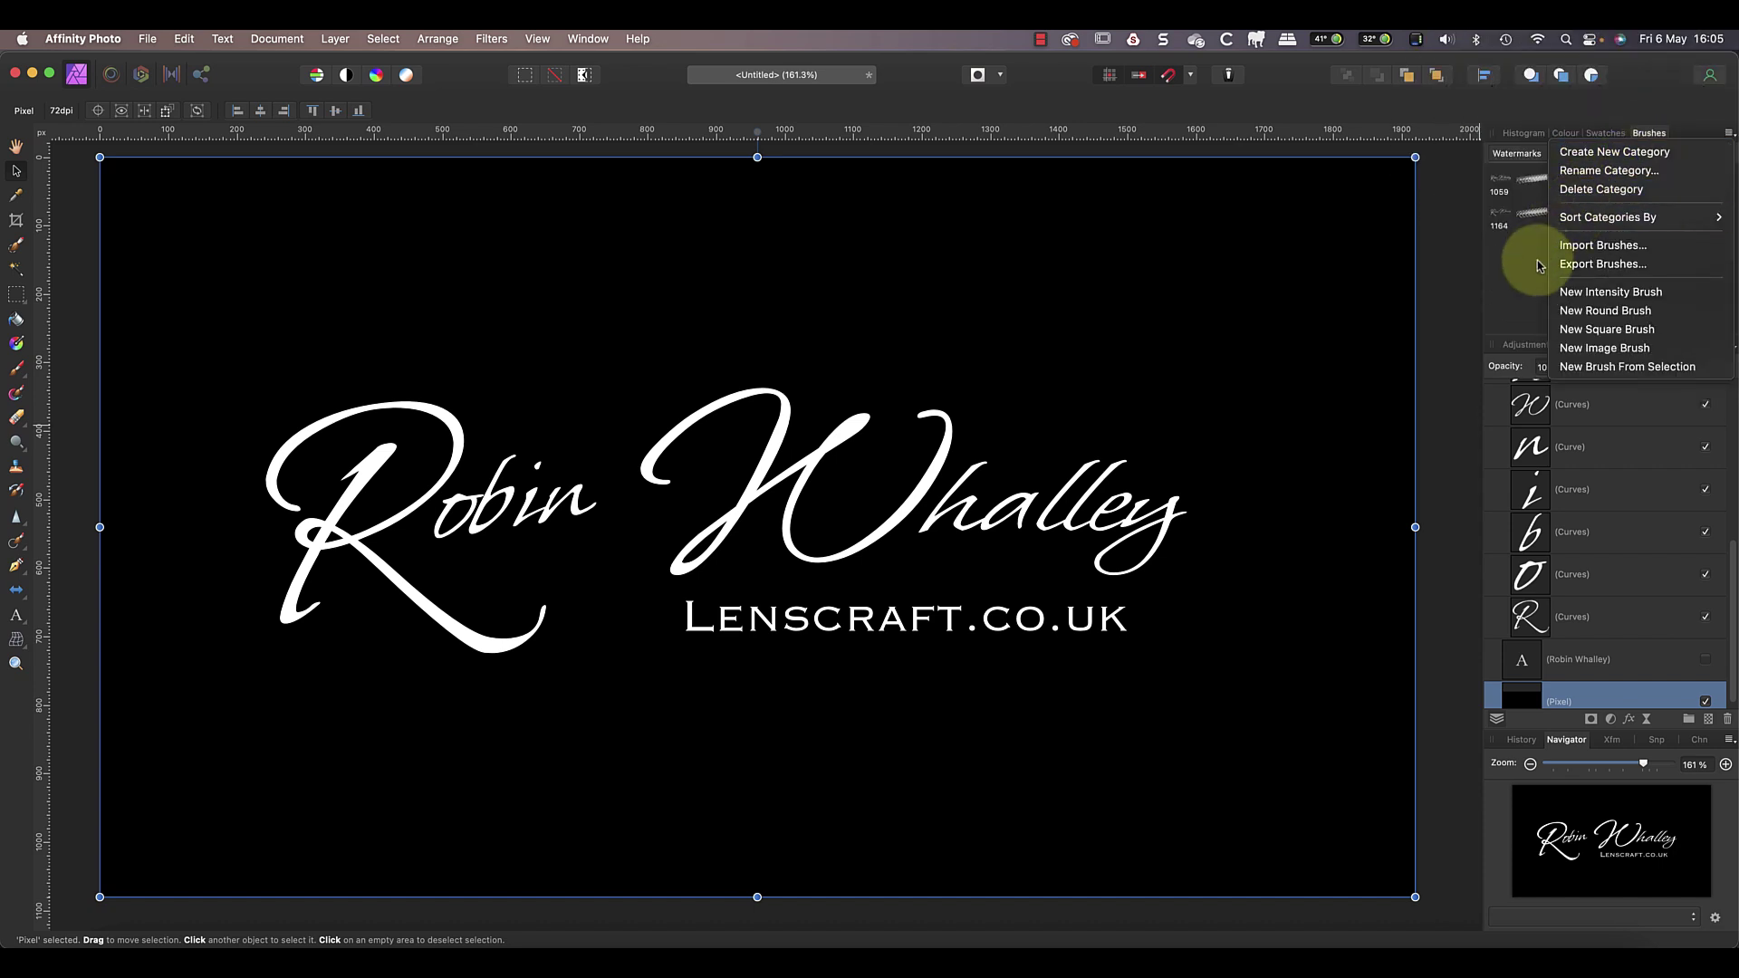
{"action": "left_click", "coordinate": [1525, 272]}
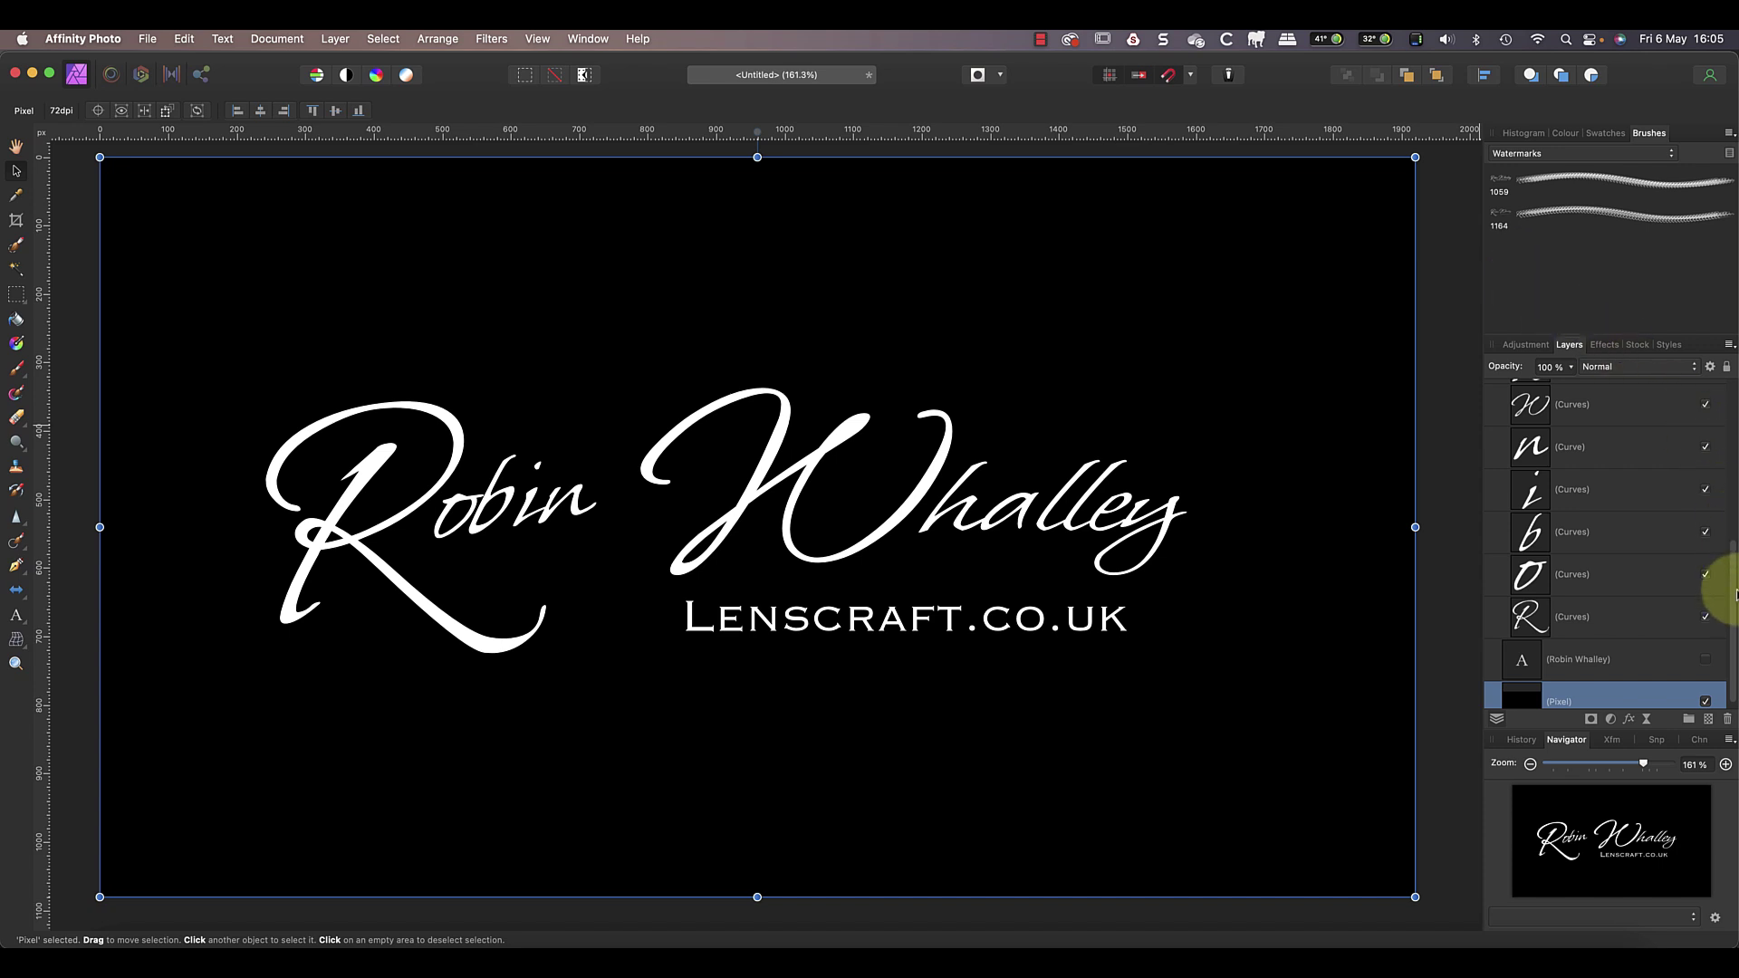
- Hide the black background layer and merge the visible name group and web address text into a new pixel layer
{"action": "left_click", "coordinate": [1707, 703]}
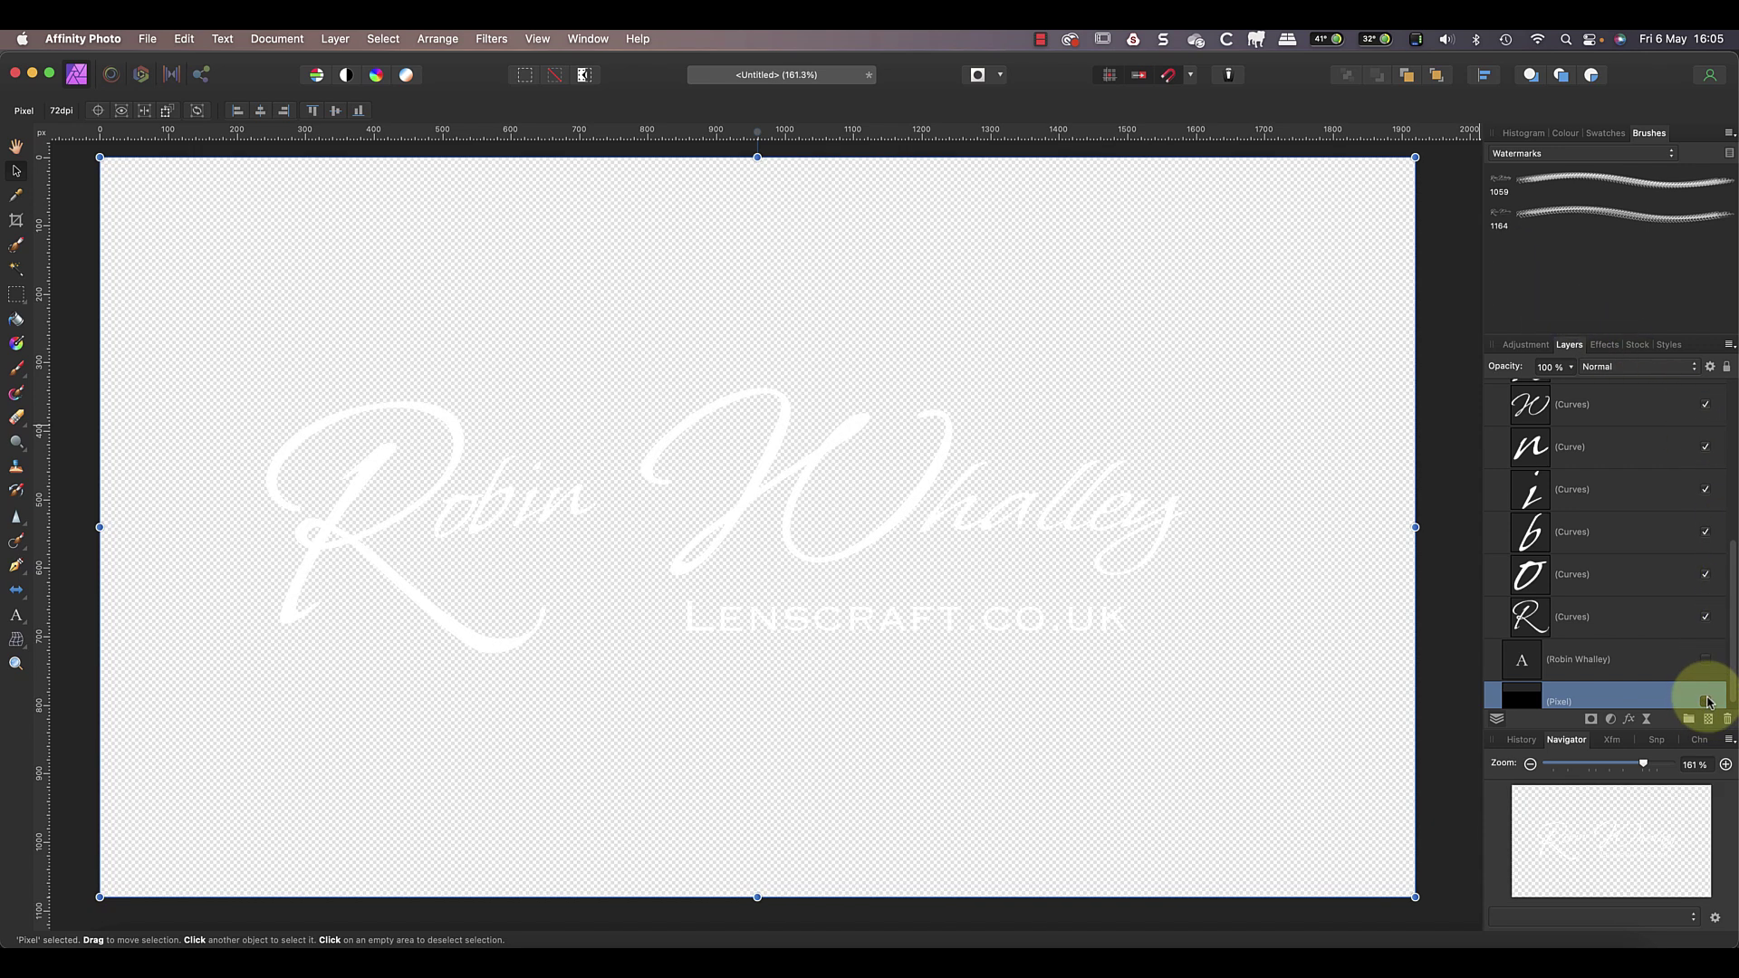
{"action": "left_click", "coordinate": [1557, 617]}
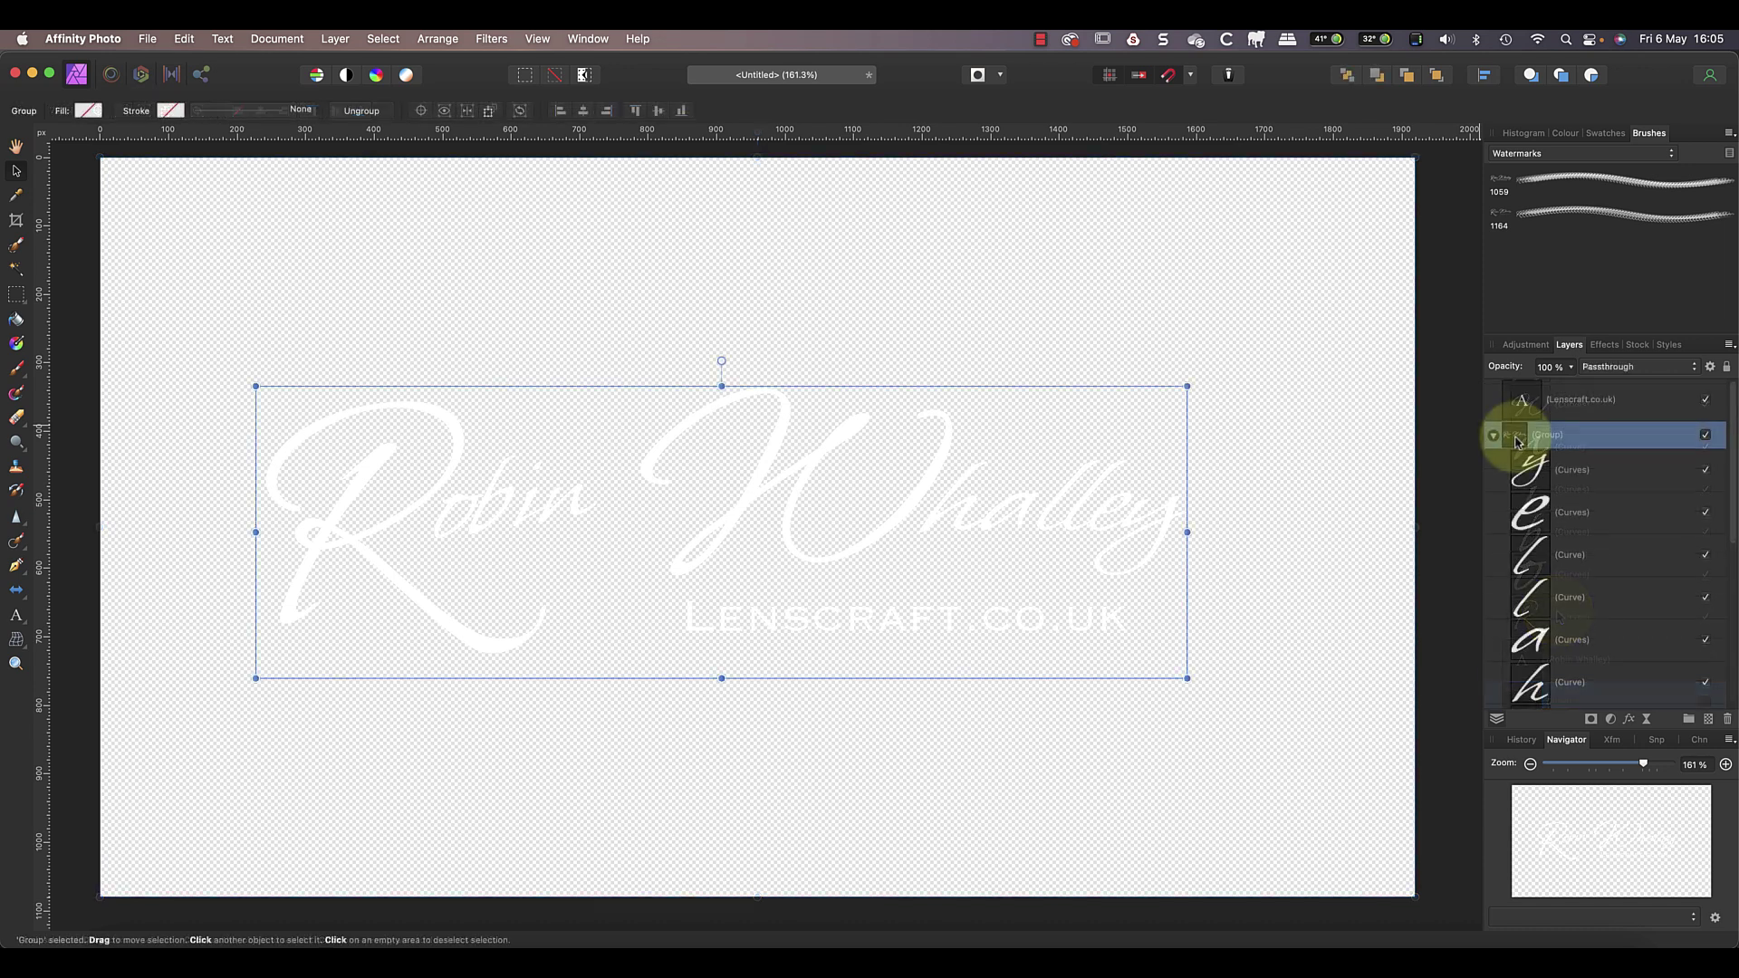
{"action": "left_click", "coordinate": [1522, 405], "text": "shift"}
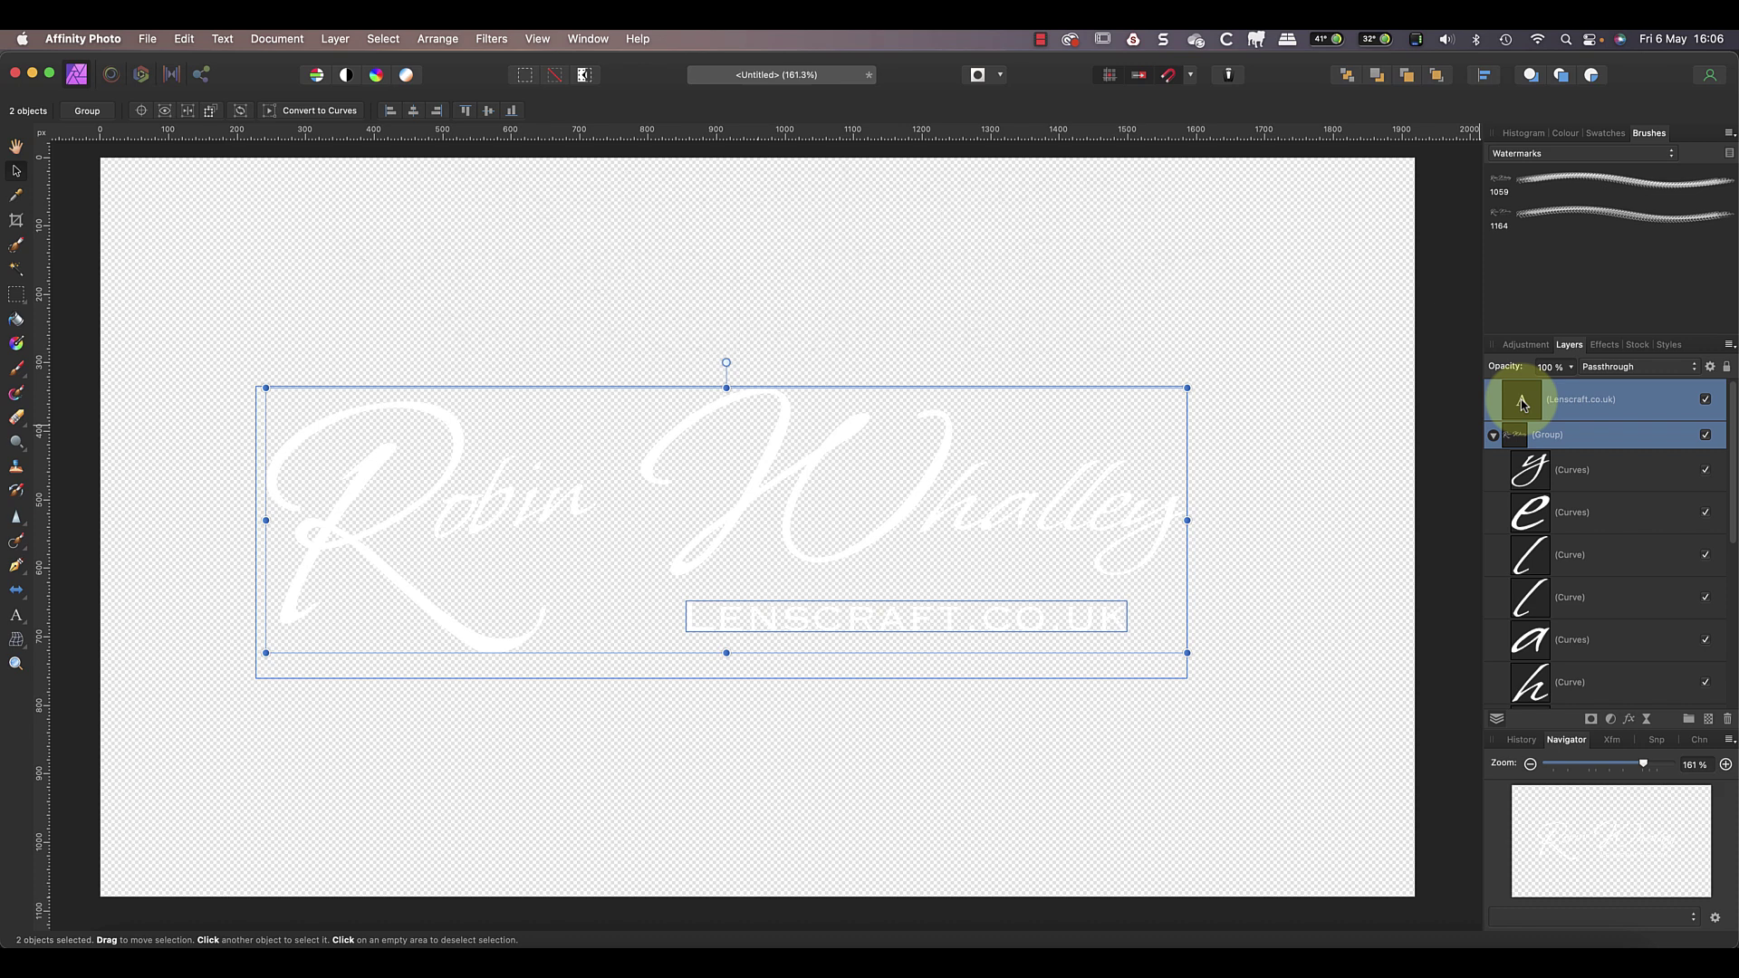
{"action": "key", "text": "alt+shift+super+e"}
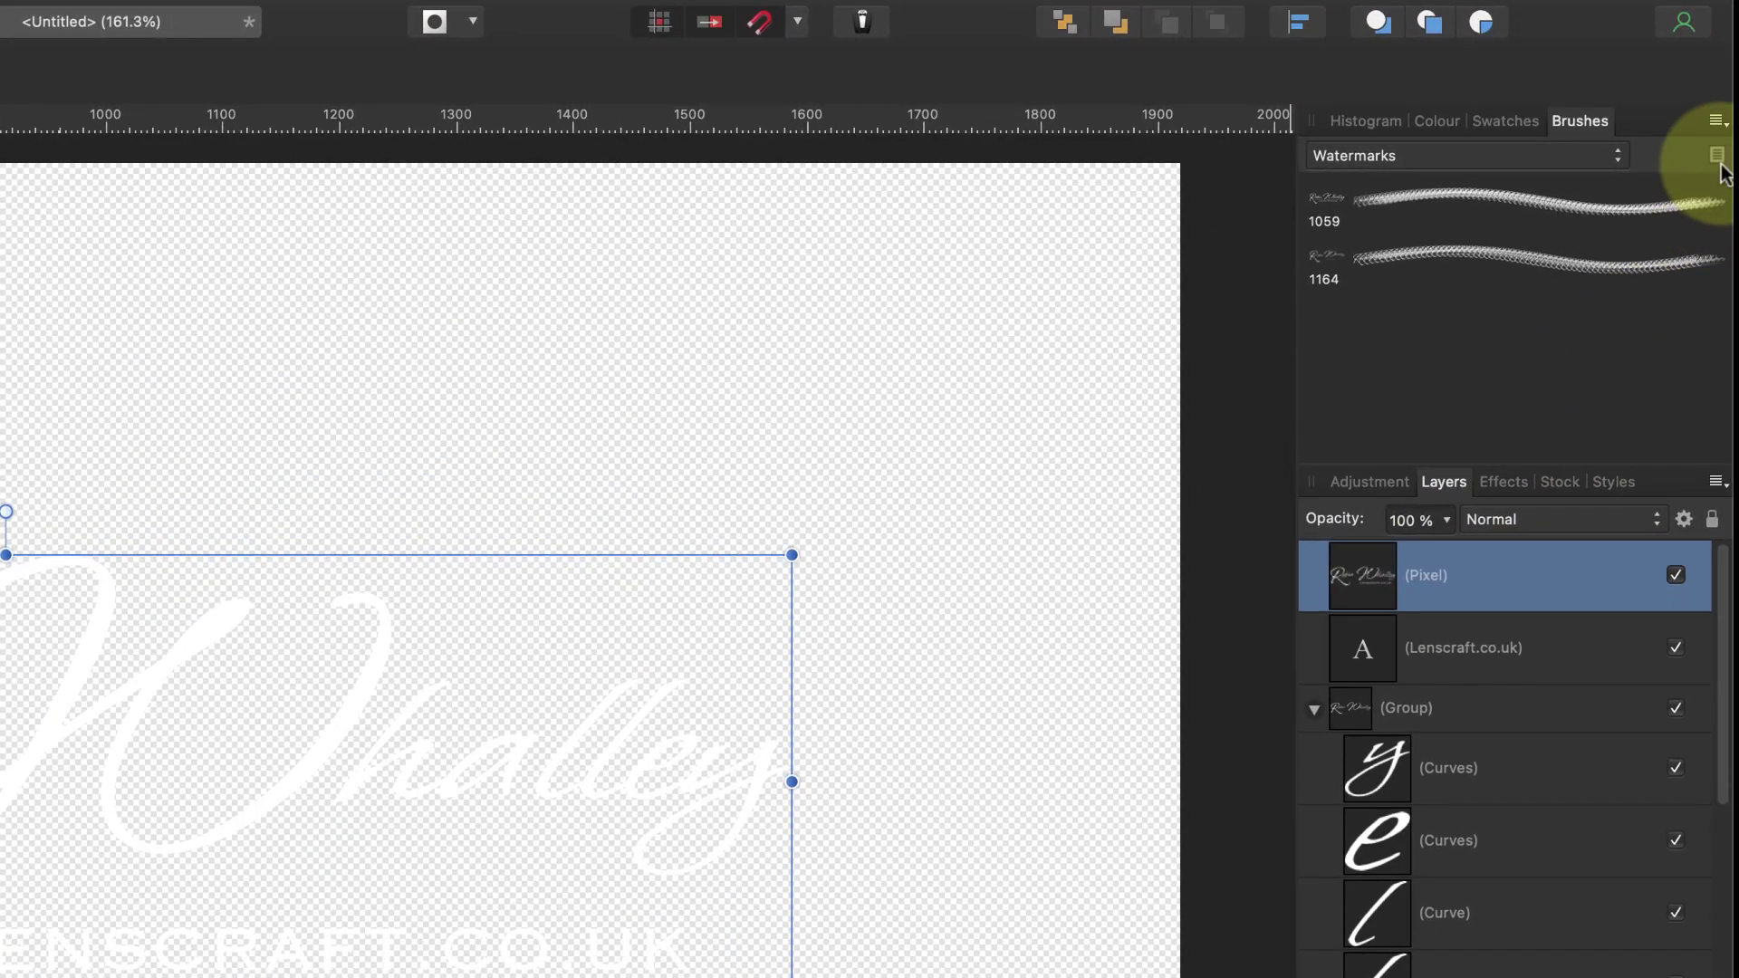
- Create a new brush from the merged watermark layer in the Watermarks category and name it Watermark 3
{"action": "left_click", "coordinate": [1715, 120]}
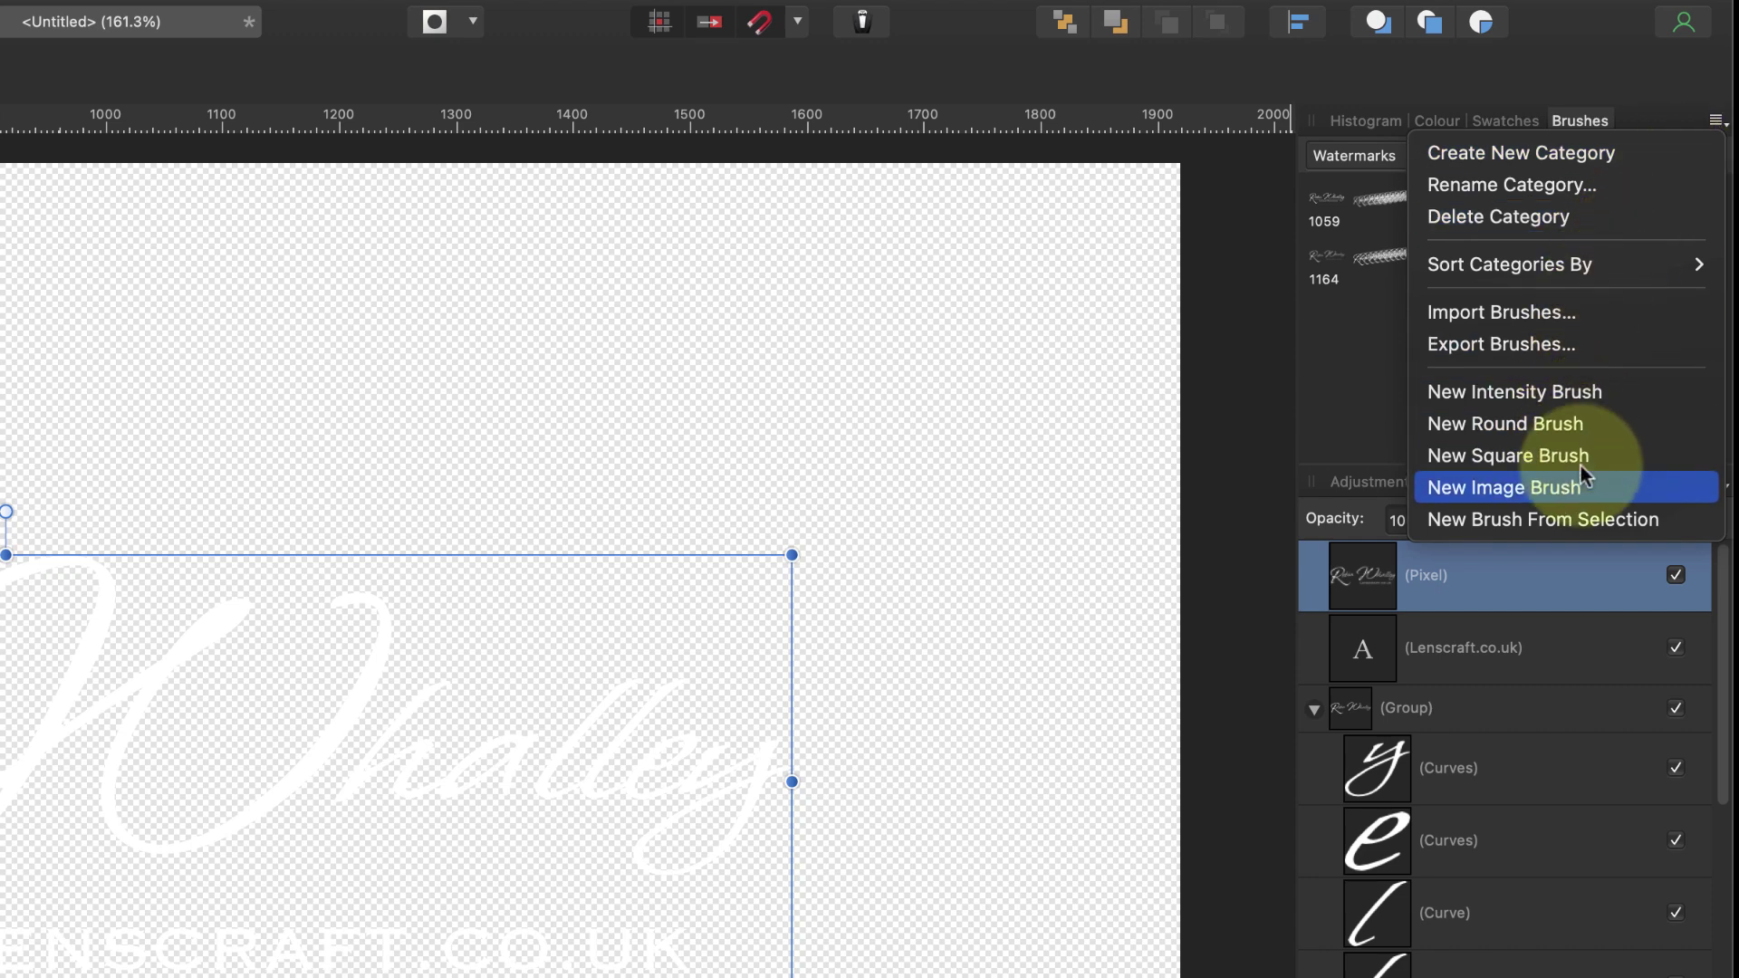
{"action": "left_click", "coordinate": [1584, 513]}
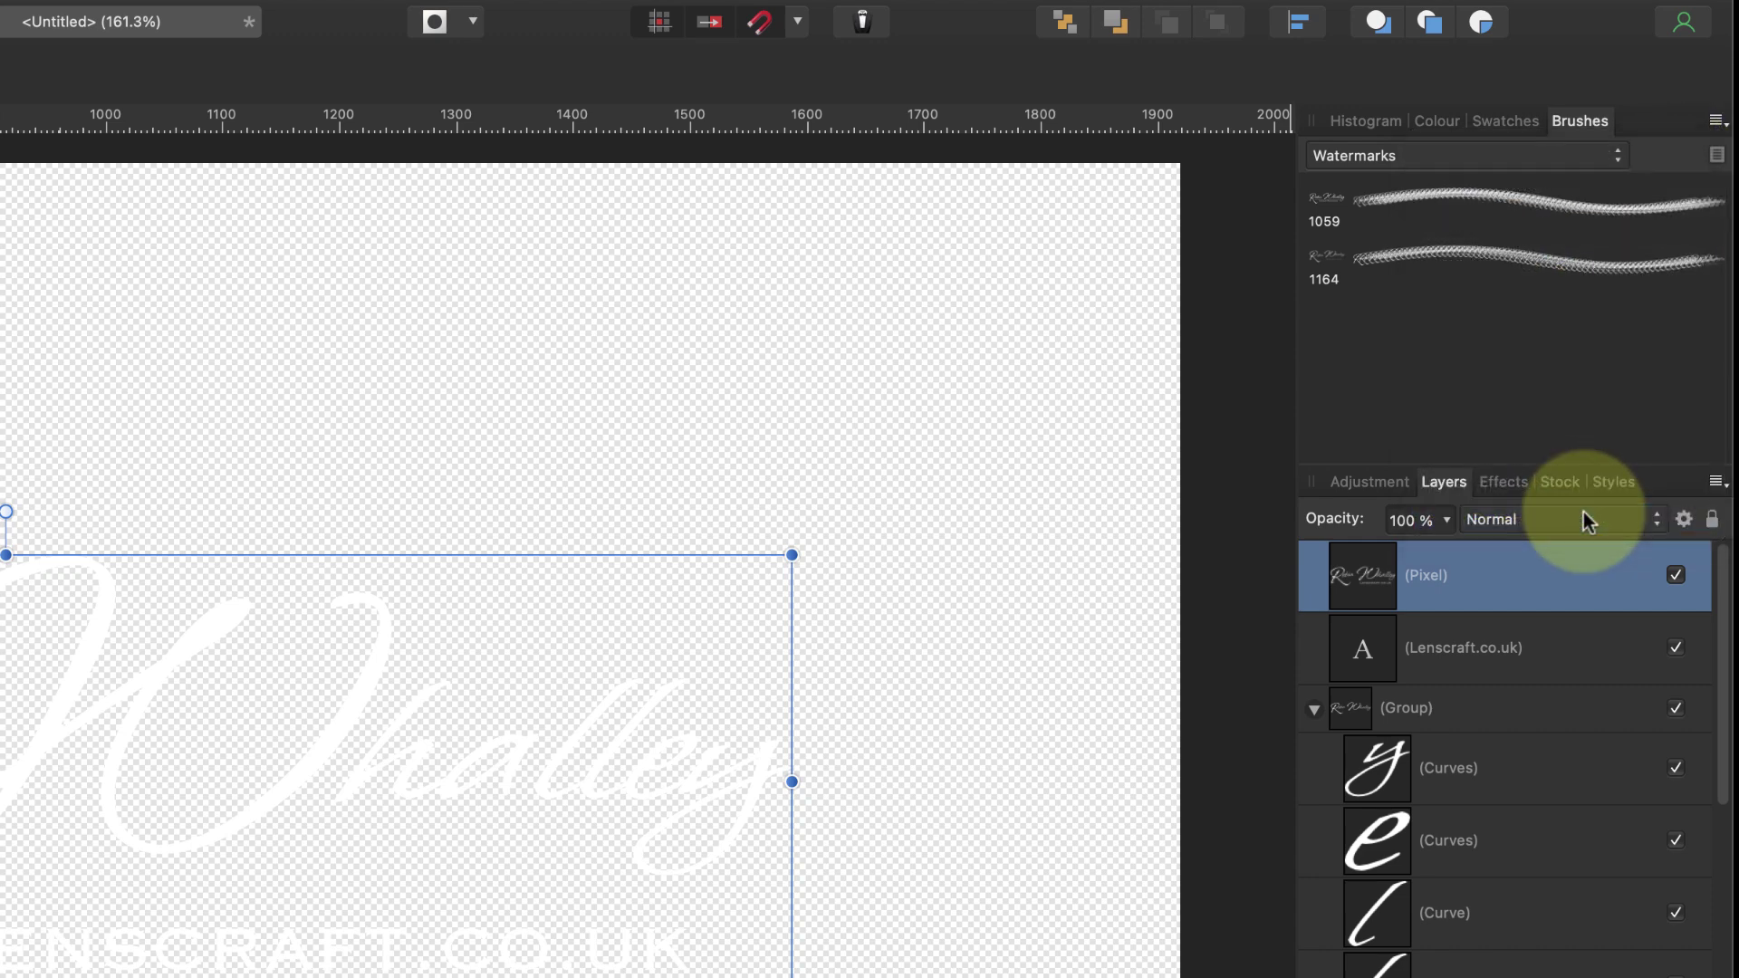
{"action": "right_click", "coordinate": [1392, 313]}
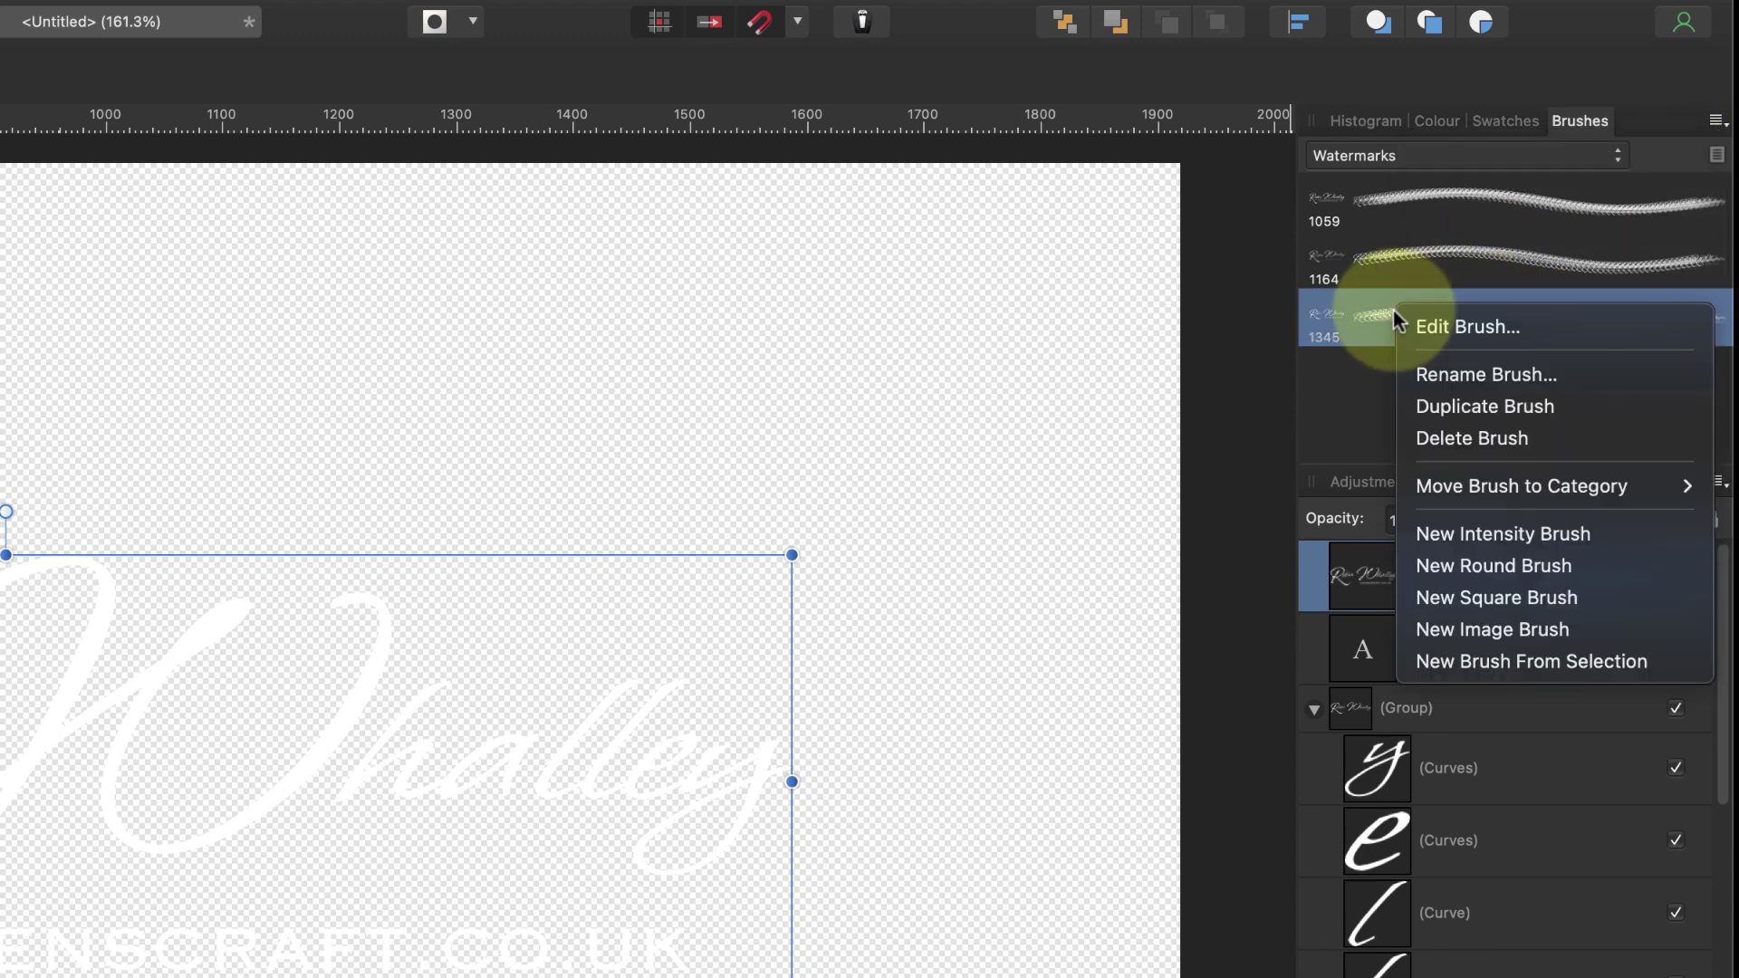
{"action": "left_click", "coordinate": [1464, 373]}
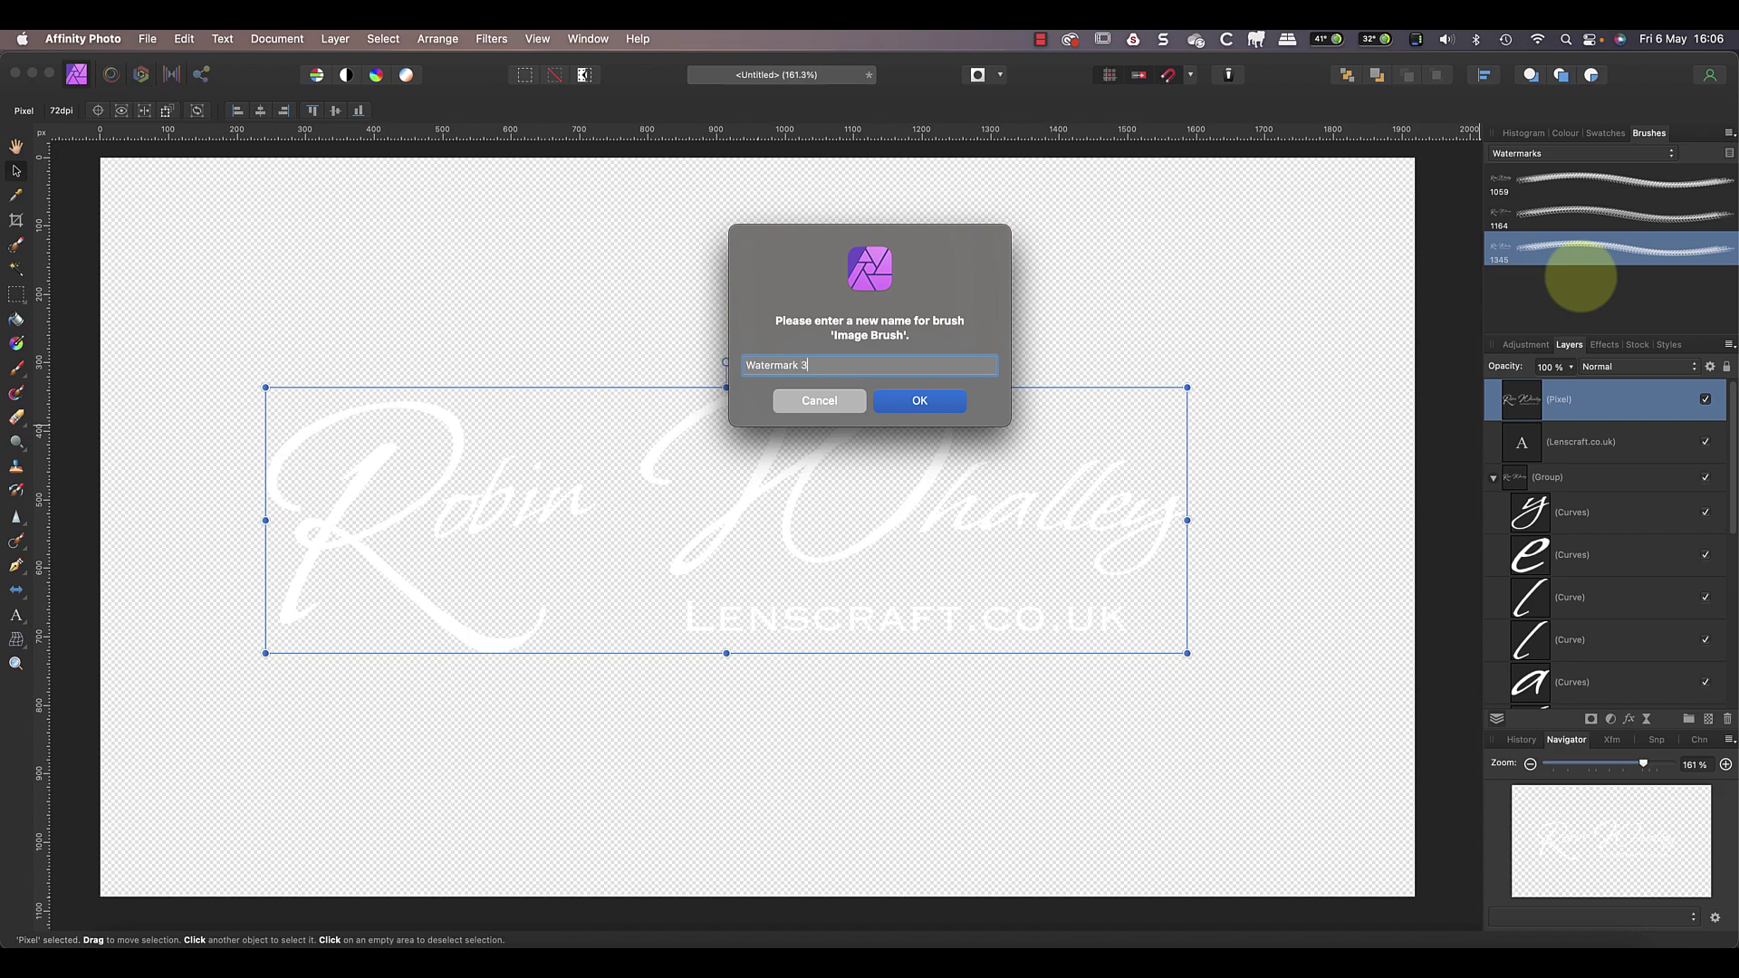
{"action": "type", "text": "Watermark 3"}
{"action": "left_click", "coordinate": [920, 401]}
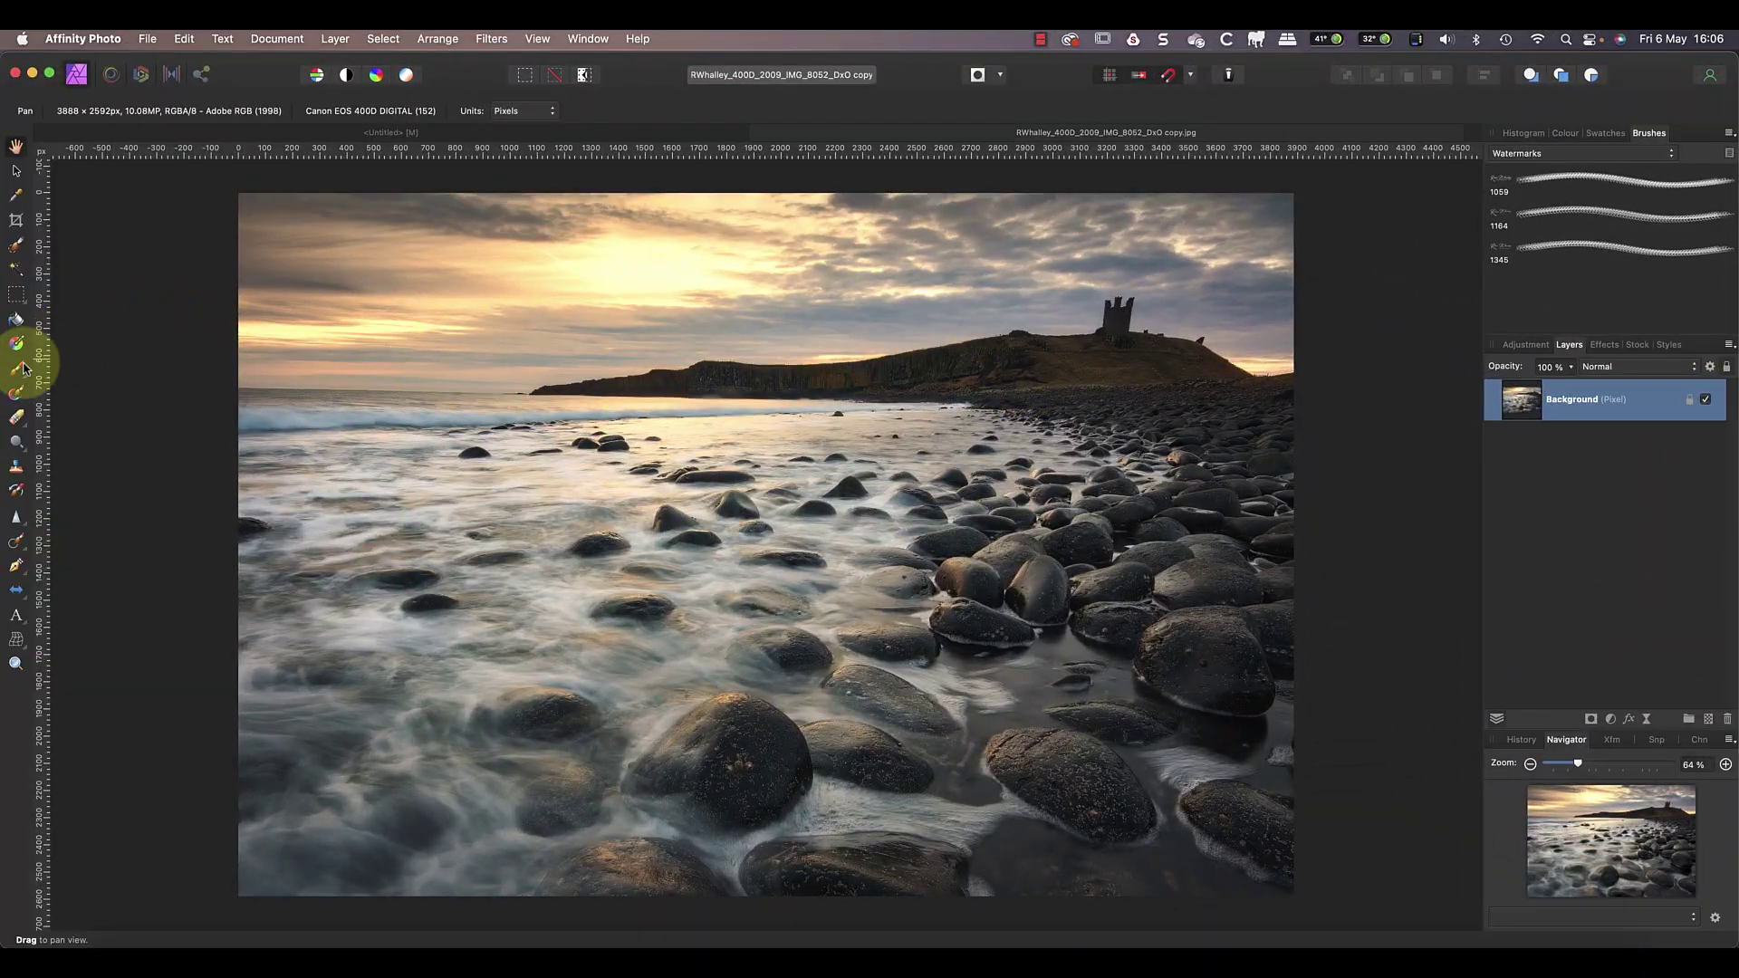
- Choose the new watermark brush for the Paint Brush tool and stamp the watermark at 1345 px over the photo's lower-right rocks
{"action": "left_click", "coordinate": [18, 369]}
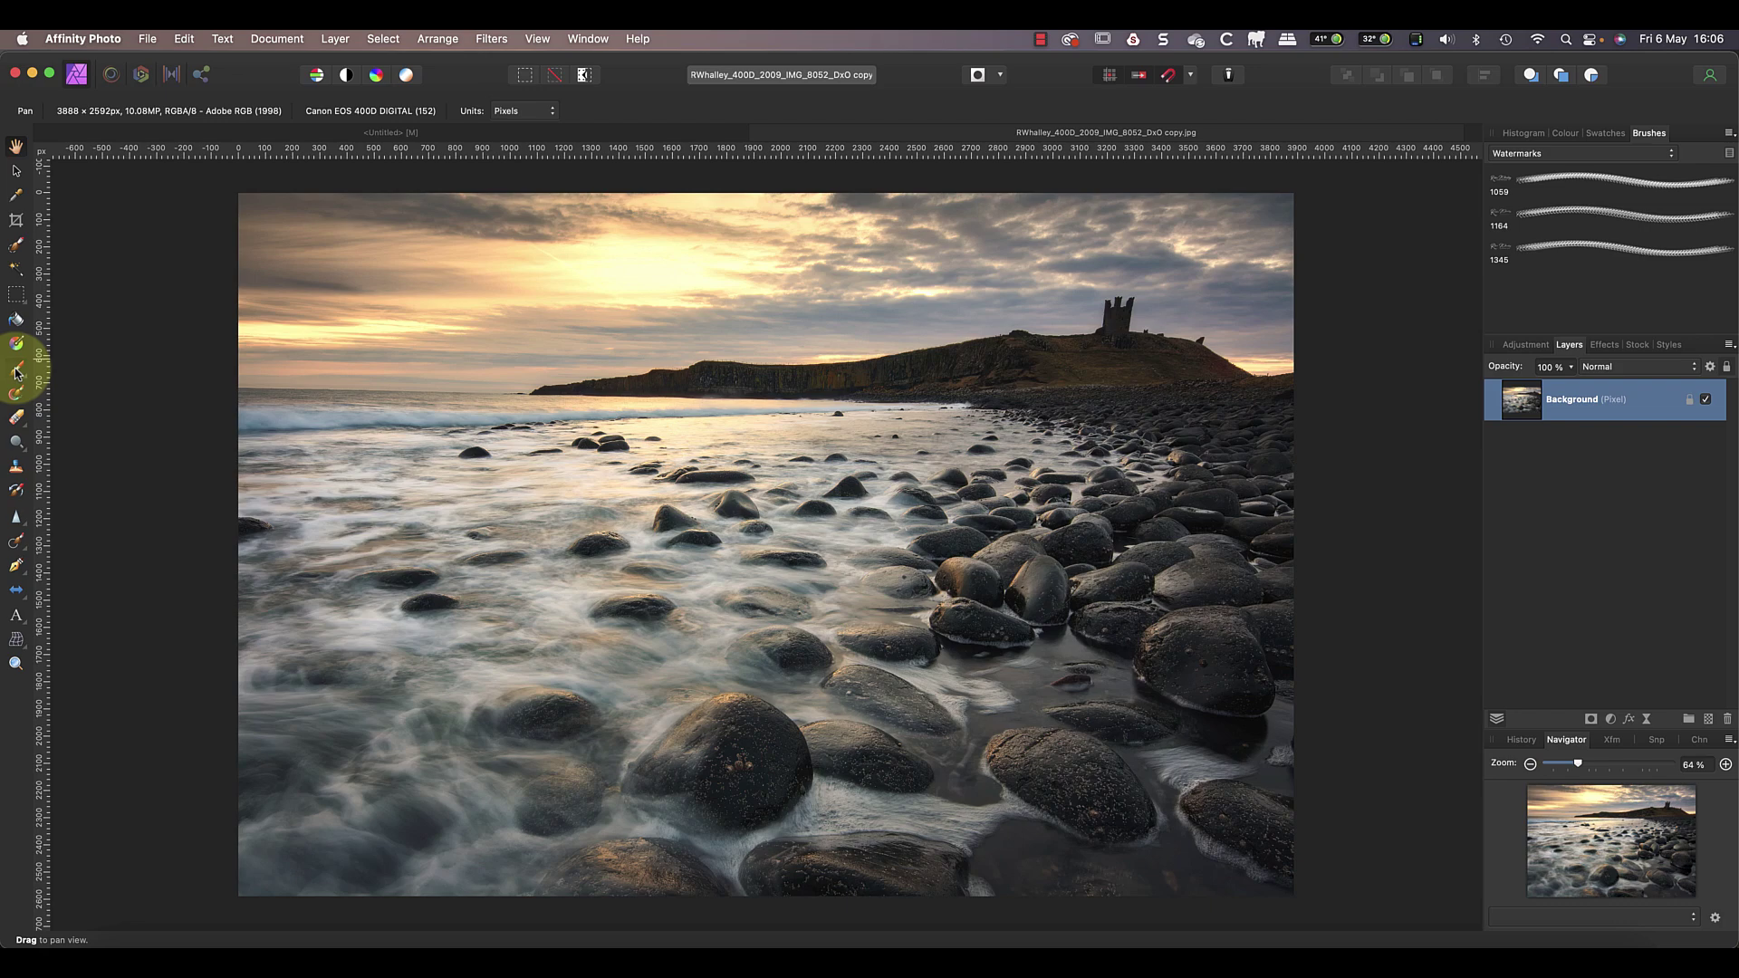
{"action": "left_click", "coordinate": [1589, 248]}
{"action": "left_click", "coordinate": [1019, 428]}
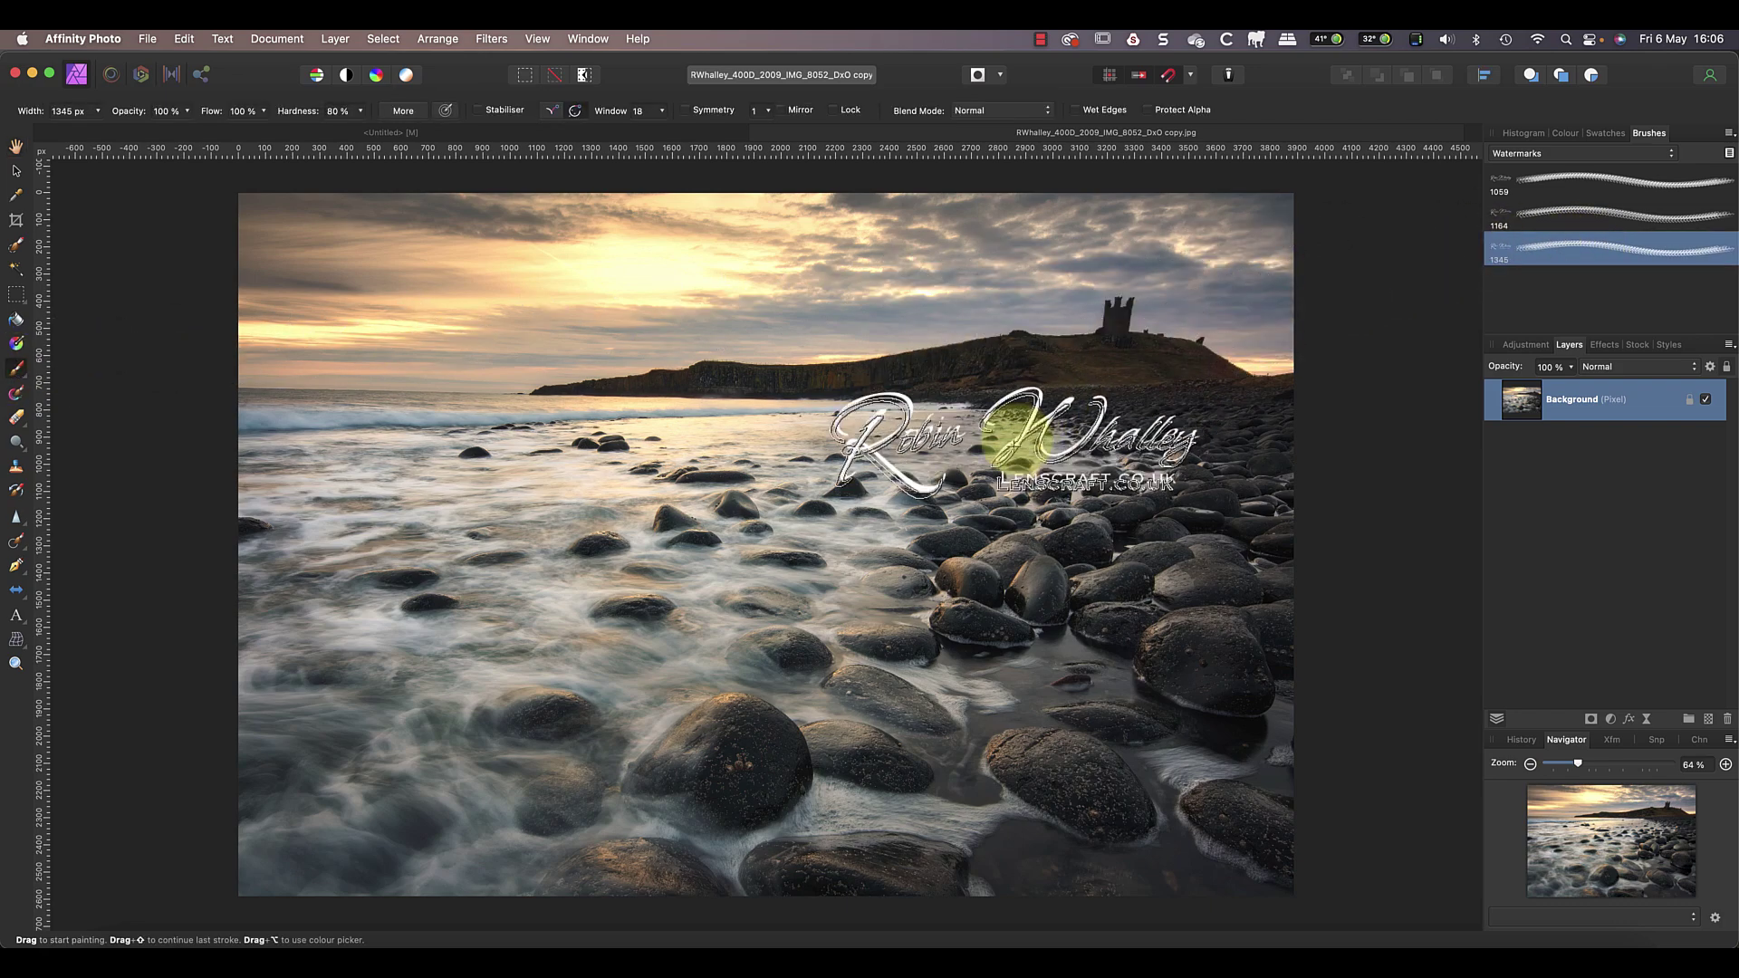
{"action": "left_click", "coordinate": [999, 686]}
{"action": "left_click", "coordinate": [999, 686]}
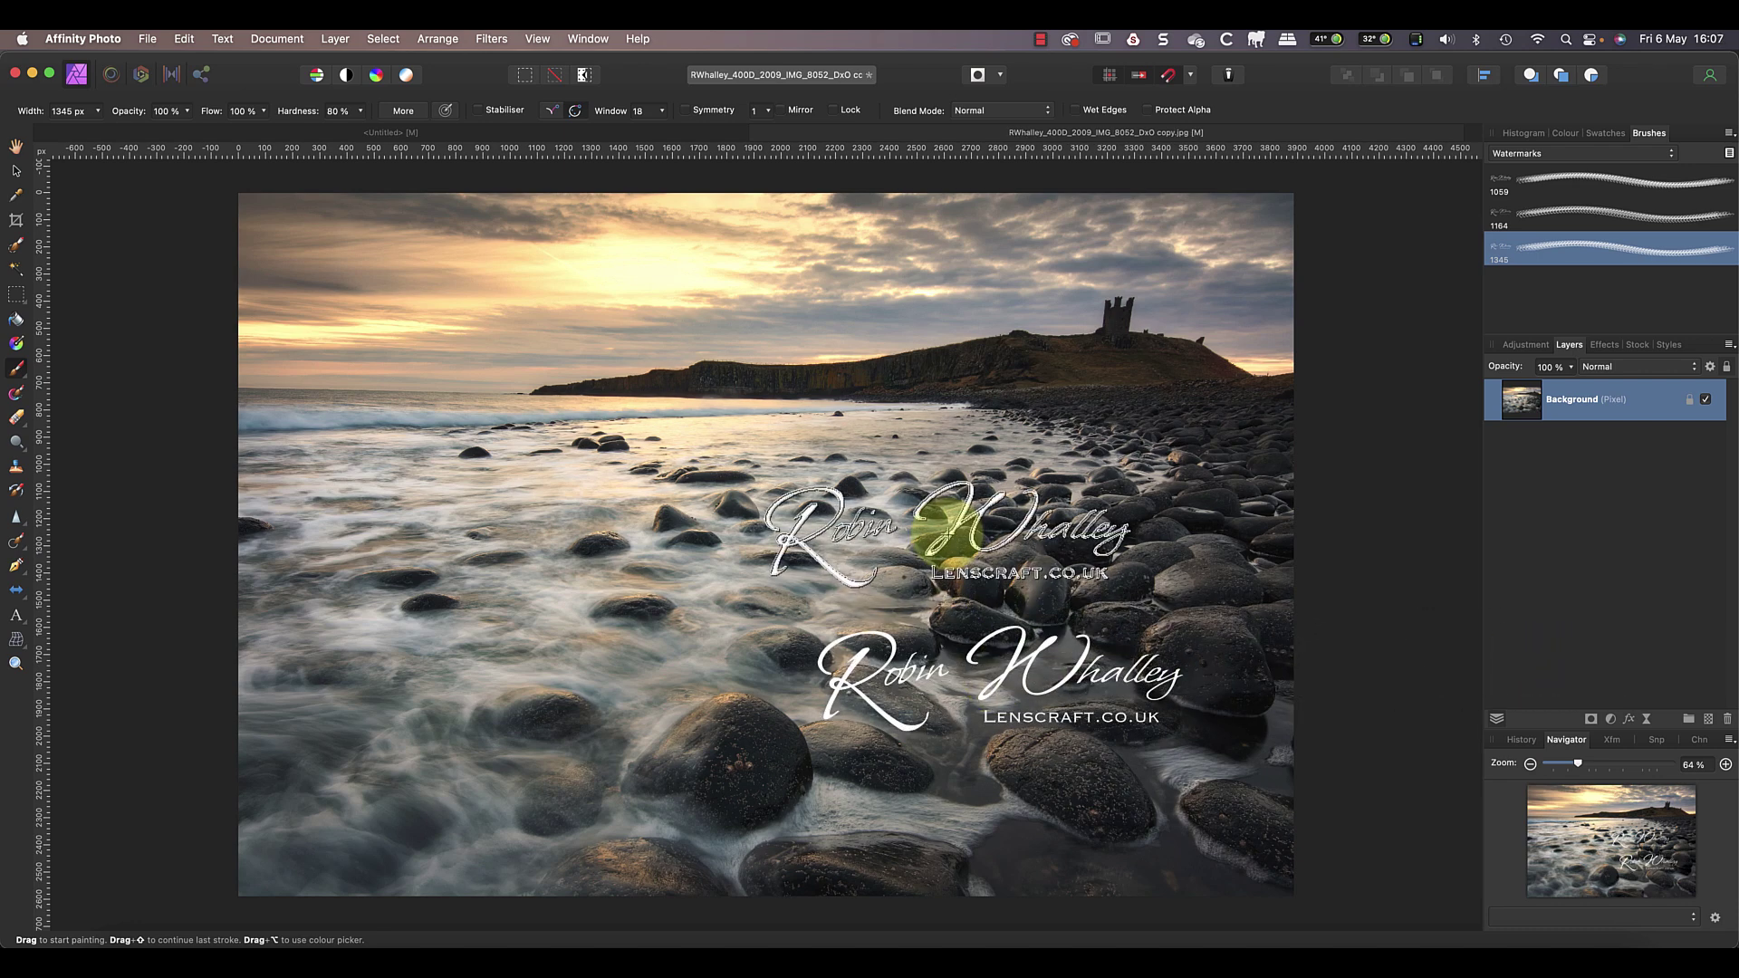
- Reduce the brush width to about 702 px and stamp a smaller watermark below the first one
{"action": "key", "text": "bracketleft"}
{"action": "key", "text": "bracketleft"}
{"action": "key", "text": "bracketleft"}
{"action": "key", "text": "bracketleft"}
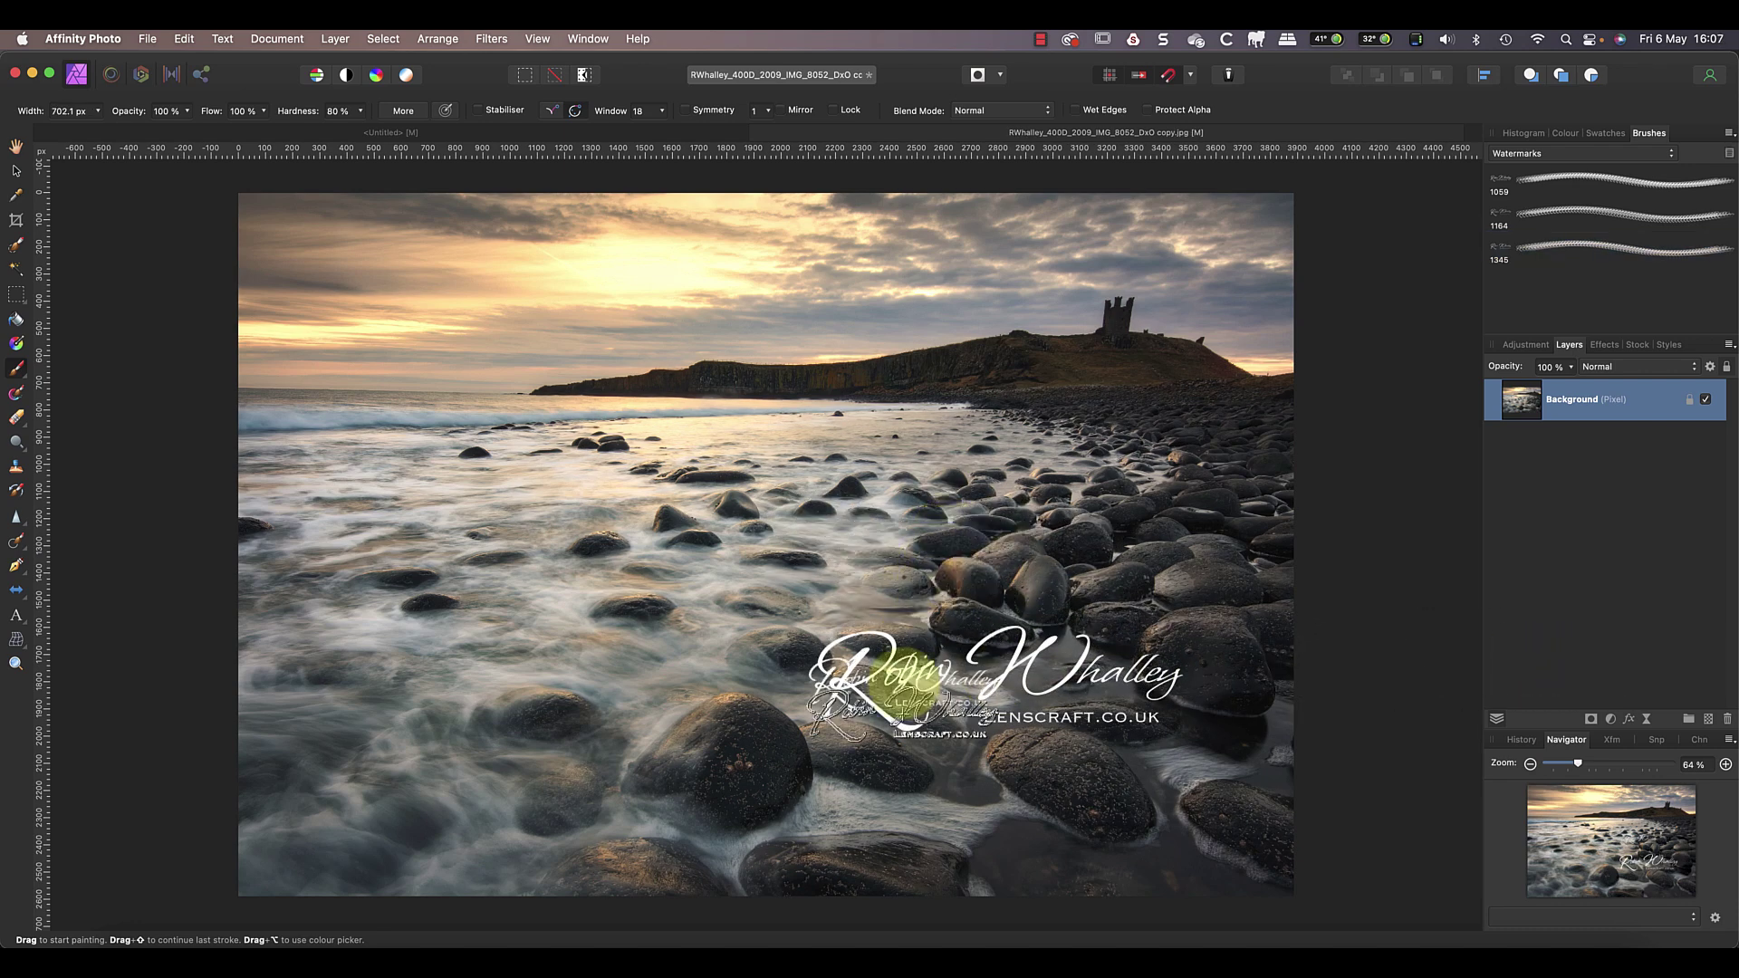
{"action": "left_click", "coordinate": [893, 799]}
- Enlarge the brush width to about 1868 px and stamp a larger watermark over the water in the photo's lower-left area
{"action": "key", "text": "bracketright"}
{"action": "key", "text": "bracketright"}
{"action": "key", "text": "bracketright"}
{"action": "key", "text": "bracketright"}
{"action": "key", "text": "bracketright"}
{"action": "key", "text": "bracketright"}
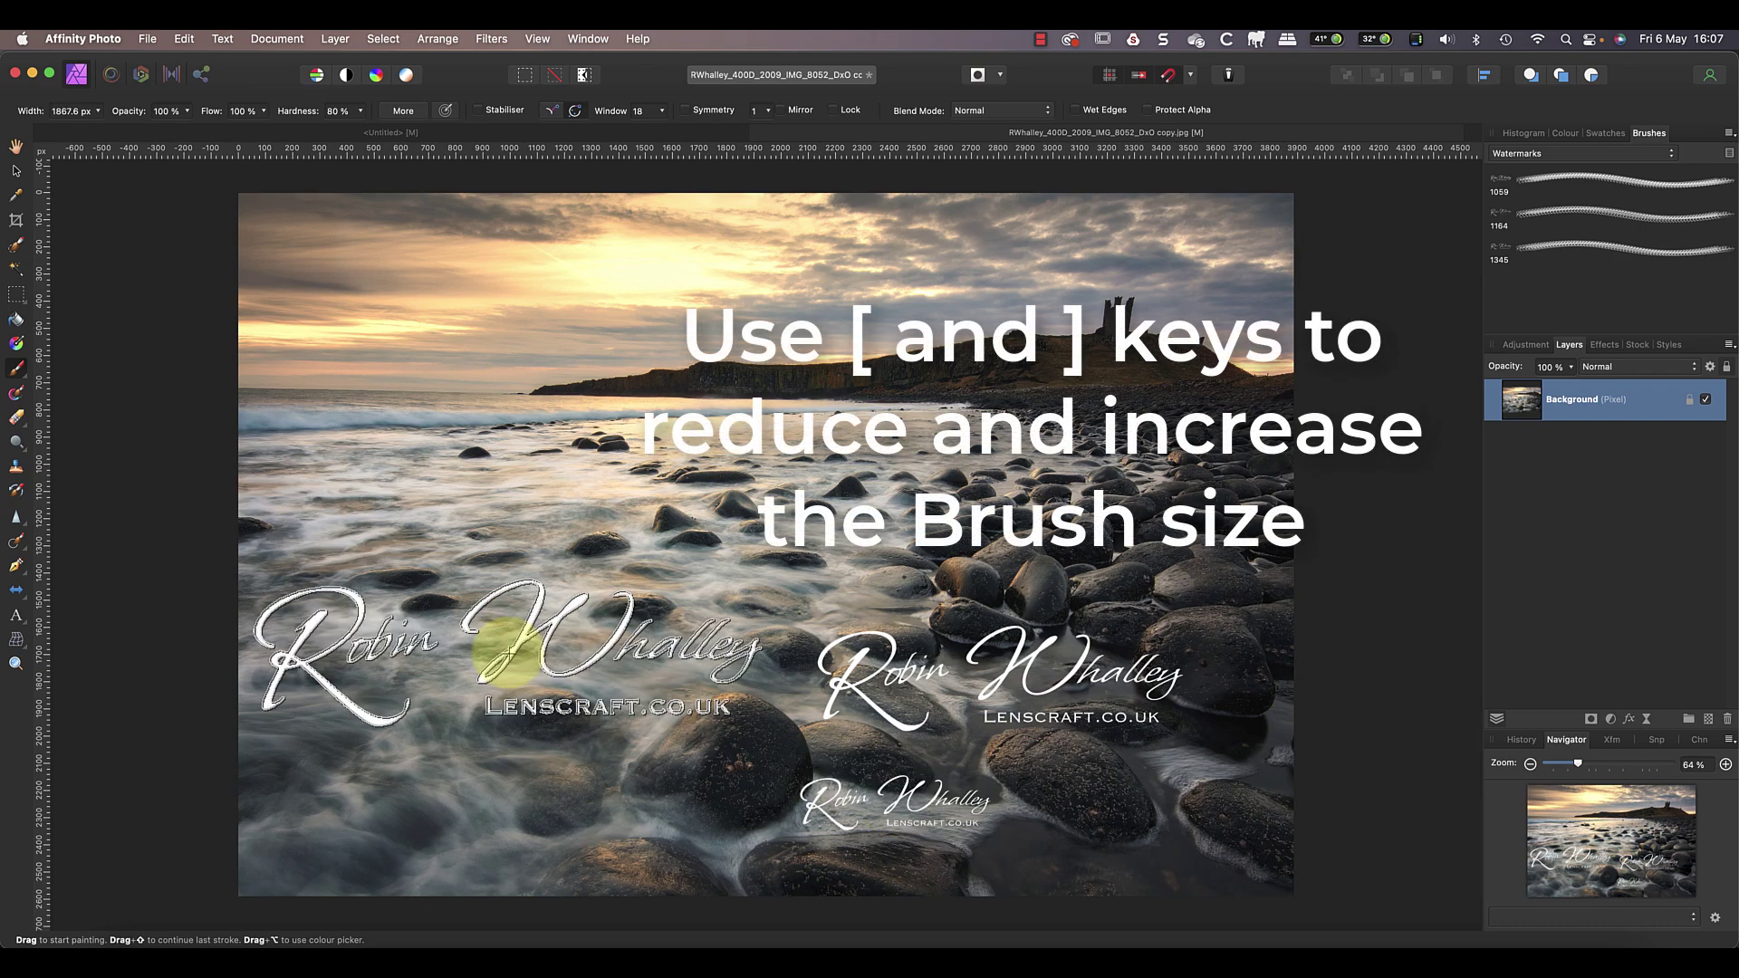
{"action": "left_click", "coordinate": [508, 649]}
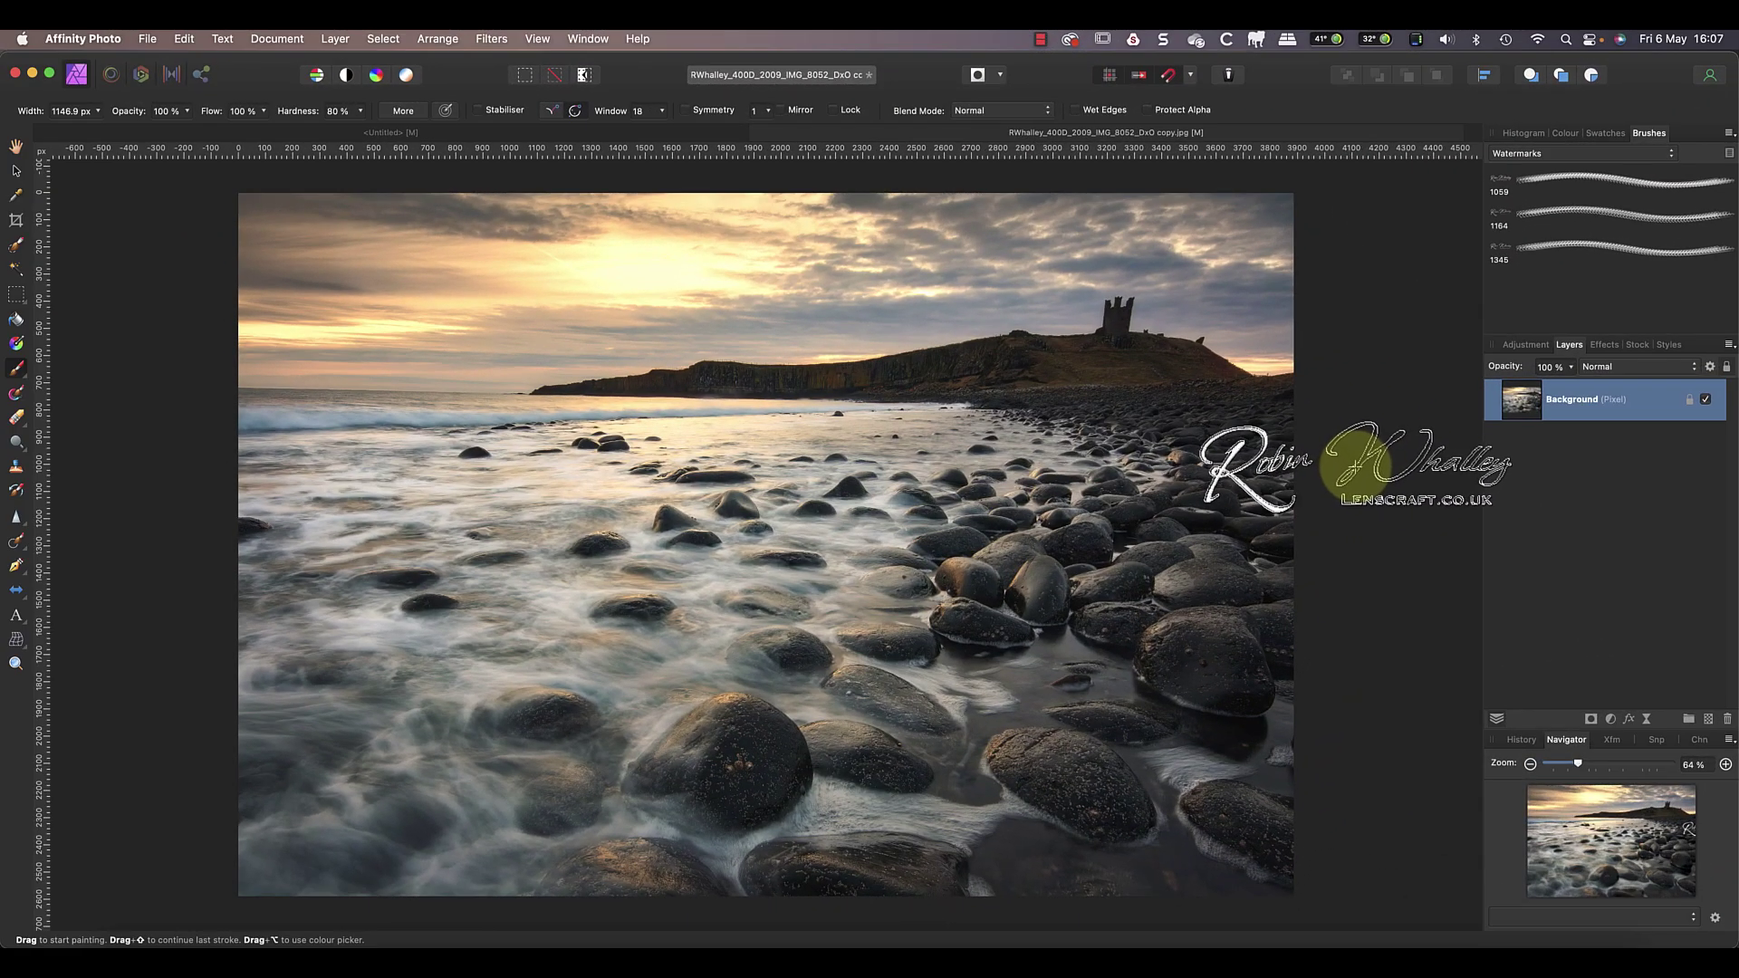
- Add an empty pixel layer above the photo and stamp the watermark on it near the lower-right corner, about 1147 px wide
{"action": "left_click", "coordinate": [336, 40]}
{"action": "left_click", "coordinate": [348, 111]}
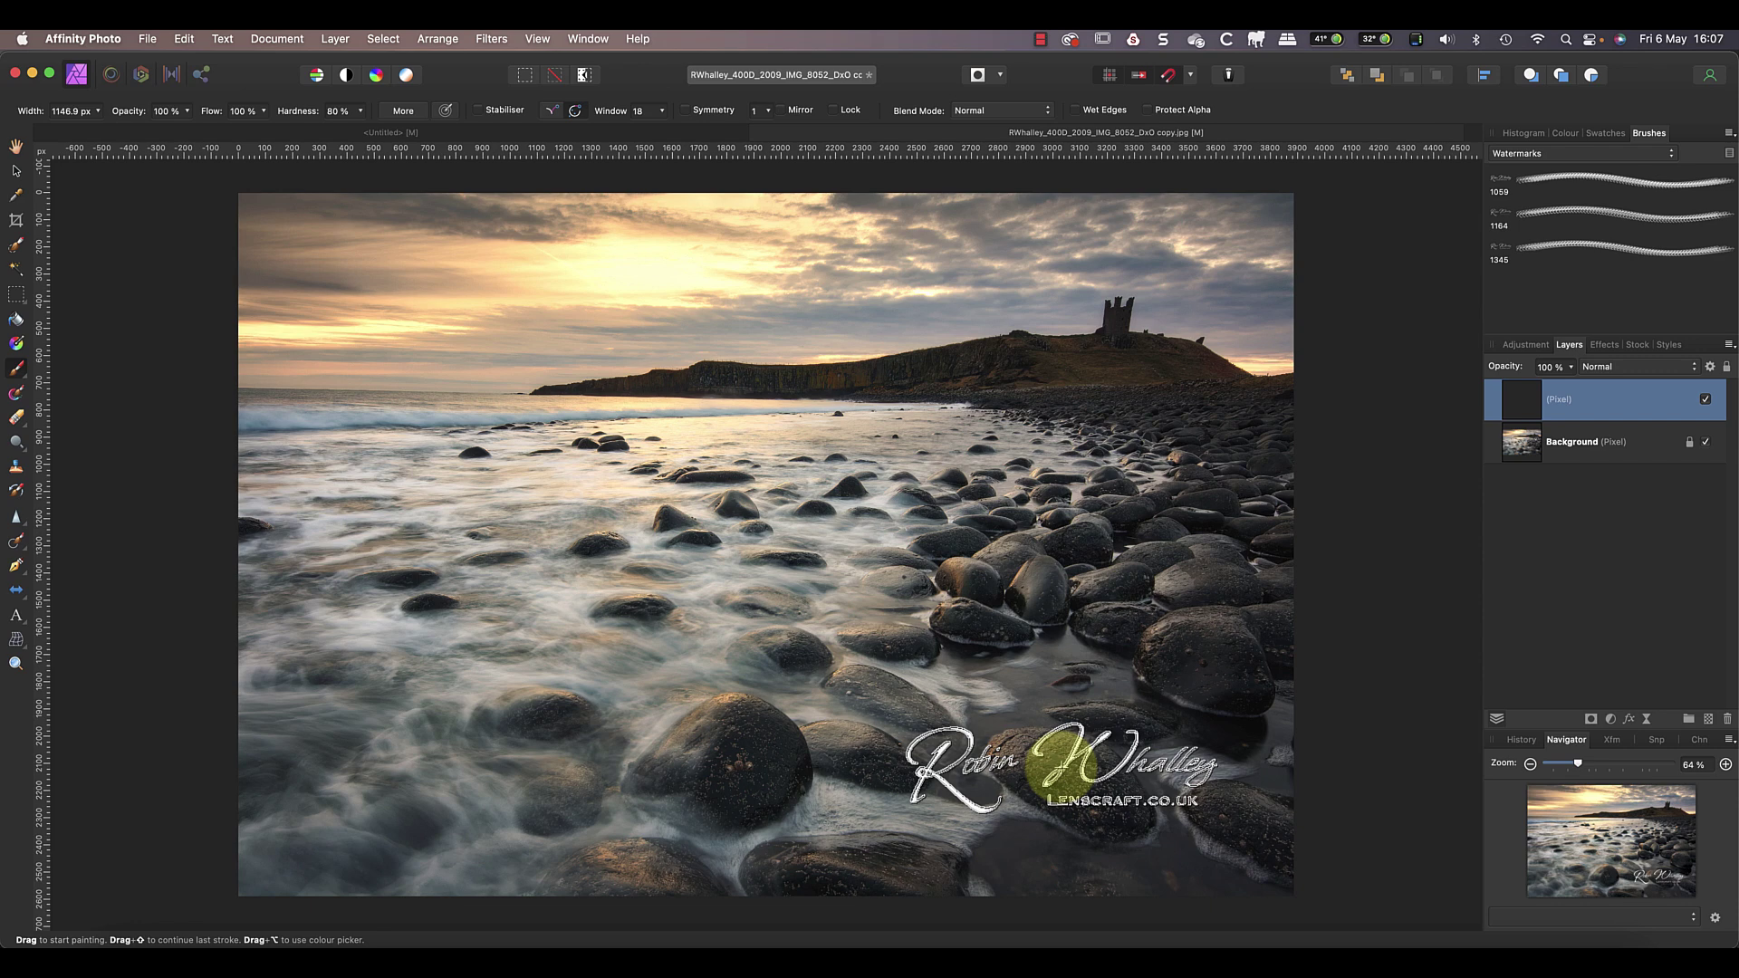
{"action": "left_click", "coordinate": [1061, 765]}
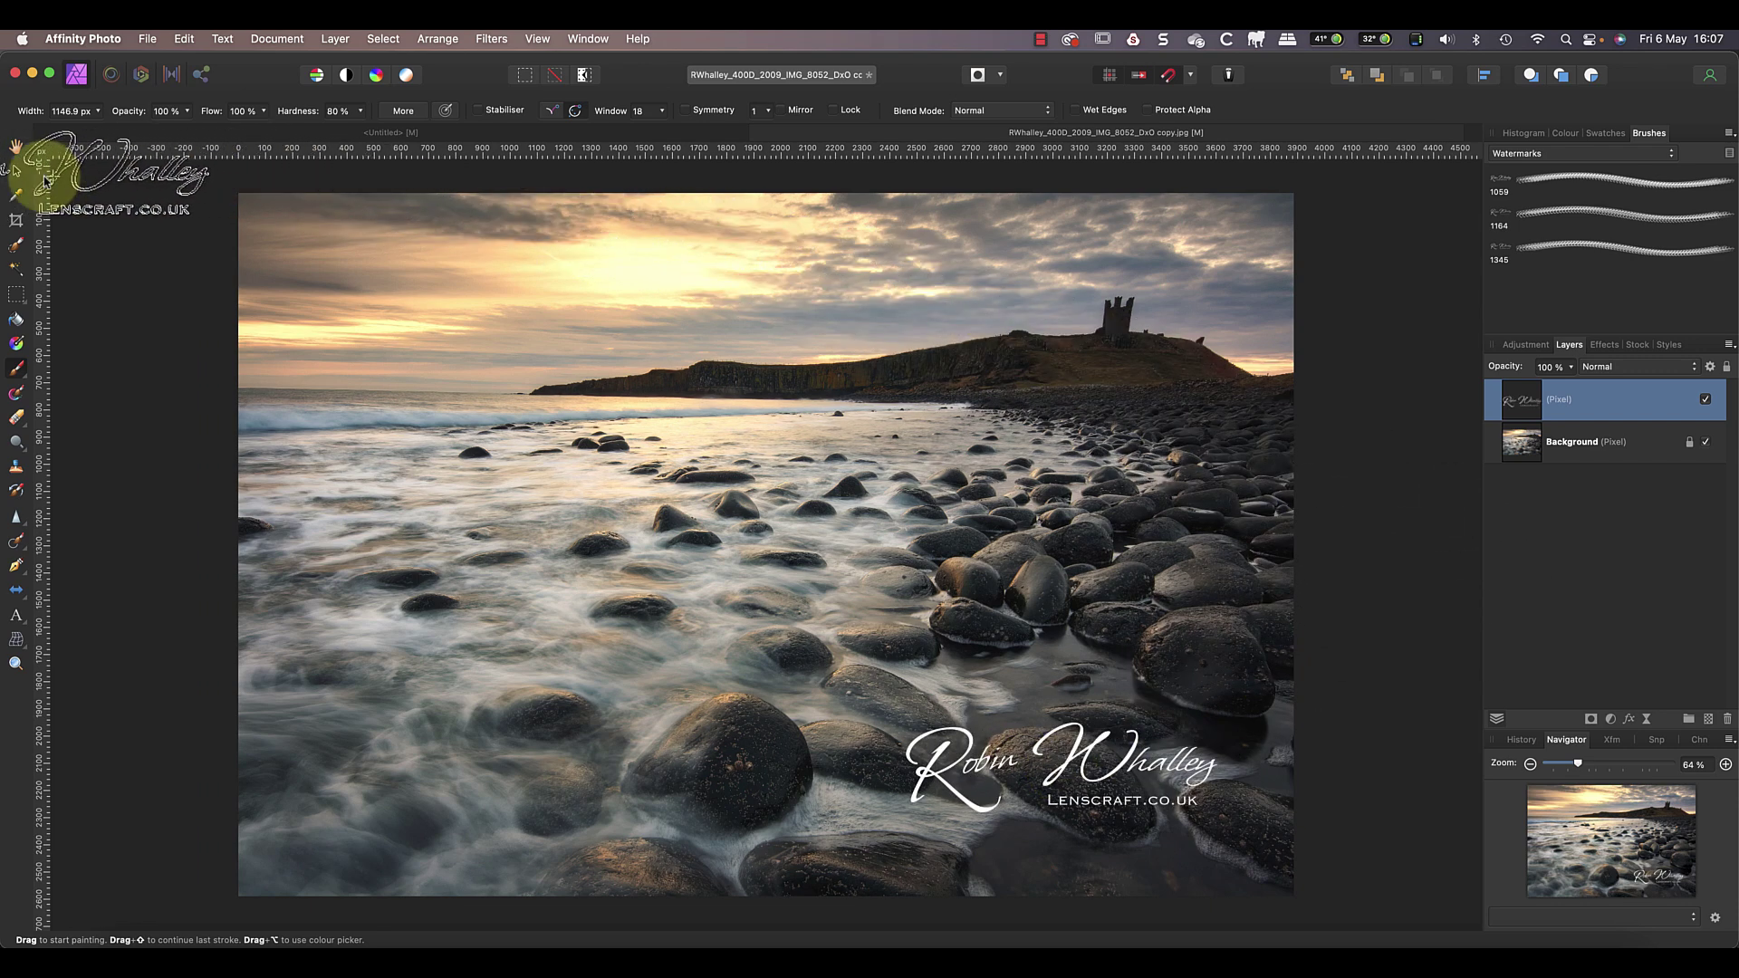
- Move the stamped watermark on its own layer towards the middle of the photo's lower edge and deselect it
{"action": "left_click", "coordinate": [27, 178]}
{"action": "mouse_move", "coordinate": [909, 730]}
{"action": "left_mouse_down"}
{"action": "mouse_move", "coordinate": [942, 738]}
{"action": "mouse_move", "coordinate": [870, 726]}
{"action": "mouse_move", "coordinate": [897, 730]}
{"action": "left_mouse_up"}
{"action": "left_click_drag", "start_coordinate": [1055, 772], "coordinate": [895, 795]}
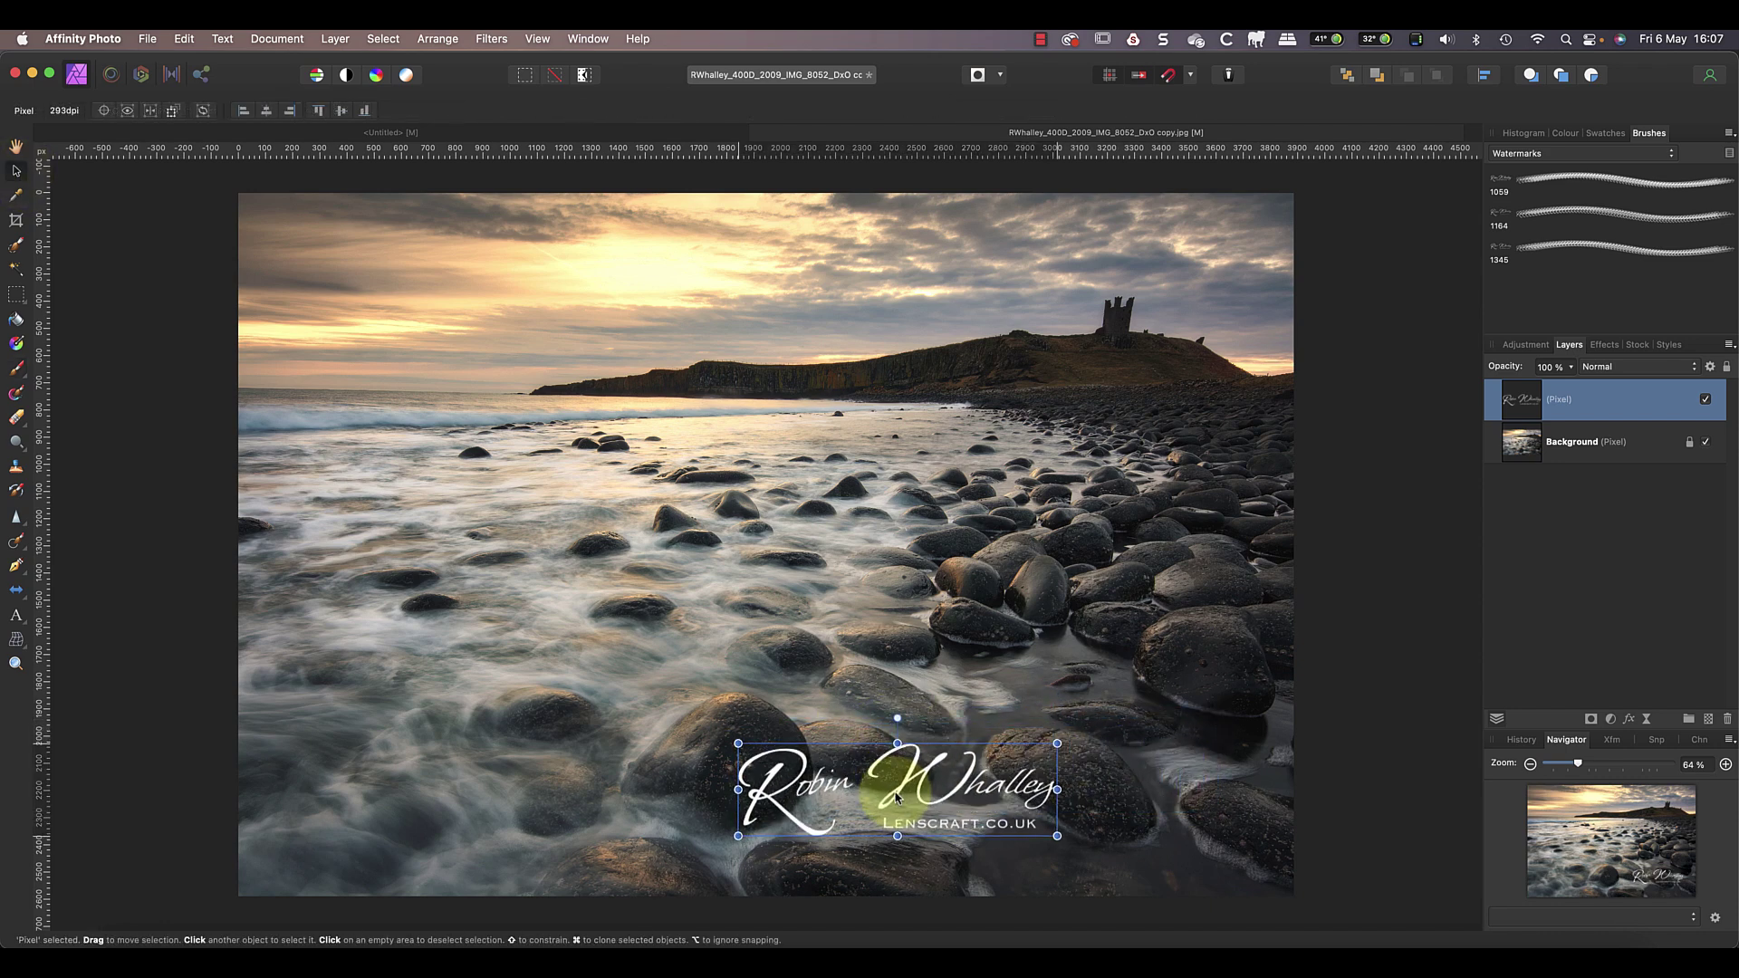
{"action": "left_click", "coordinate": [1026, 557]}
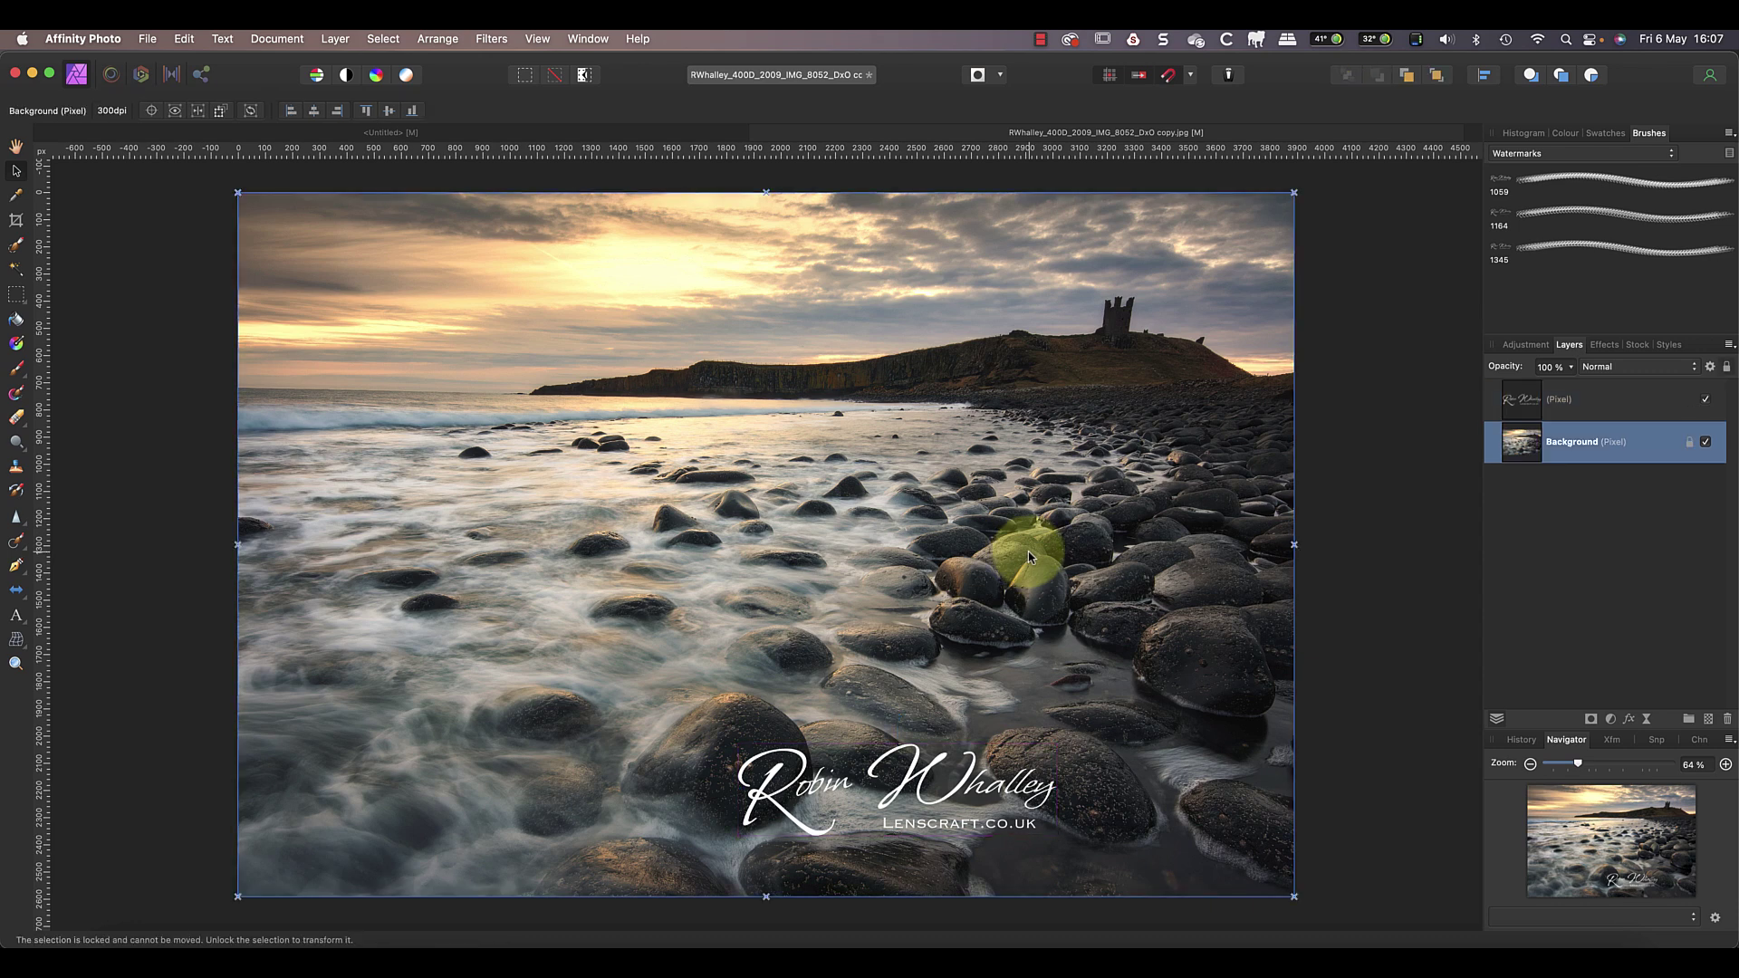